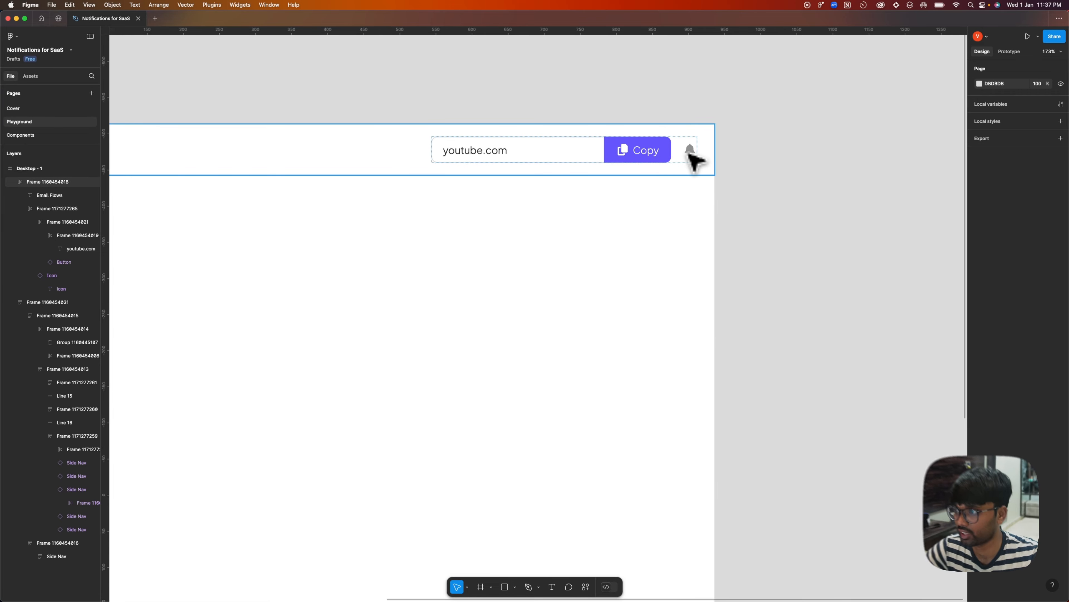
scroll(690, 149, "down", 5)
scroll(245, 267, "up", 2)
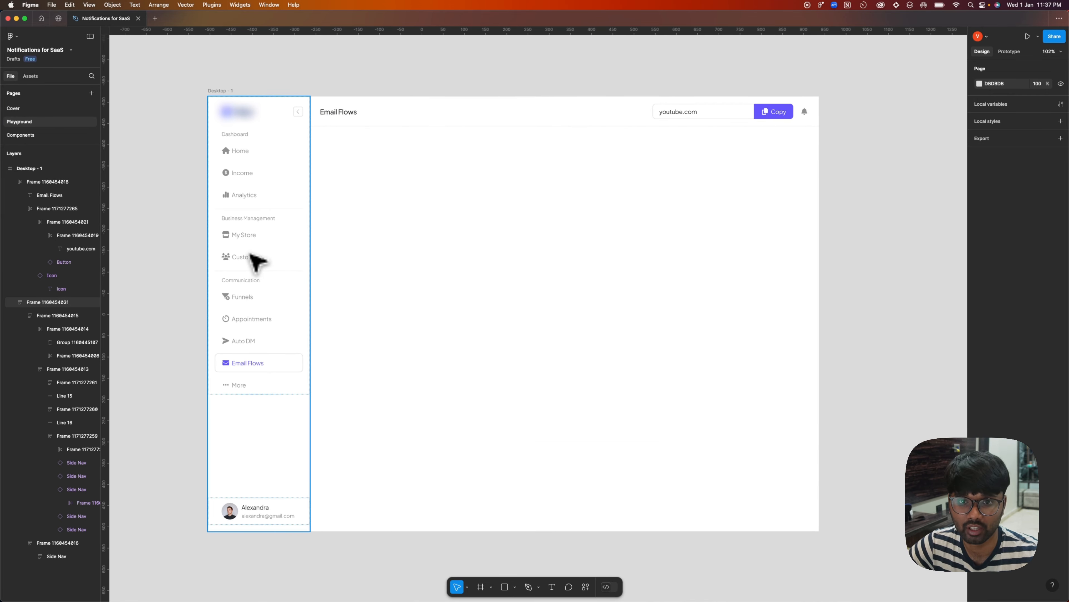
scroll(184, 242, "down", 3)
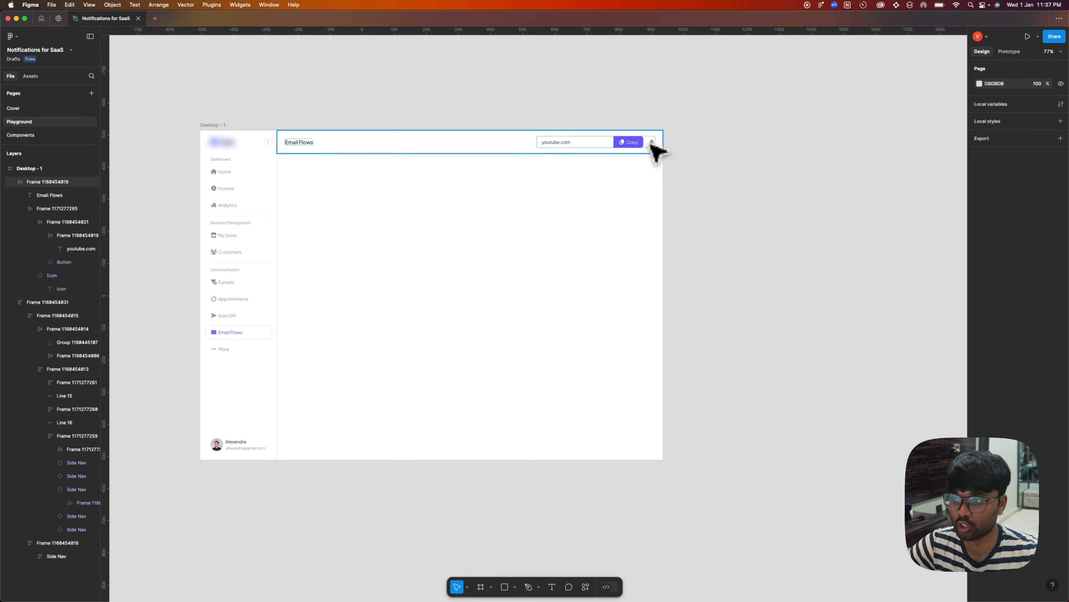
Add a text layer reading "Notifications" on the empty canvas beside the Desktop - 1 frame.
scroll(681, 187, "right", 5)
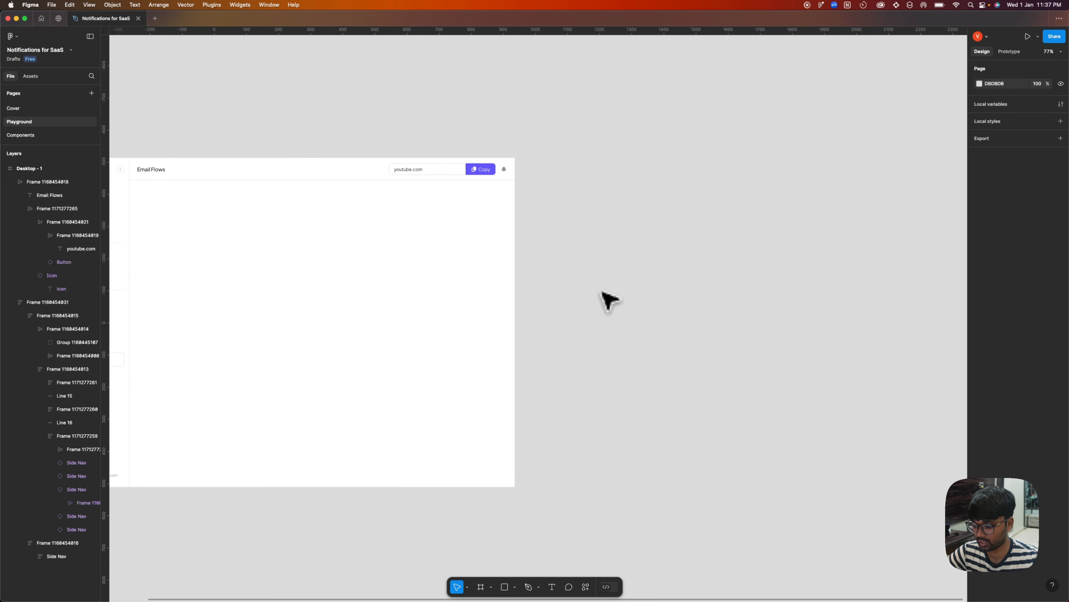
key("t")
left_click(602, 257)
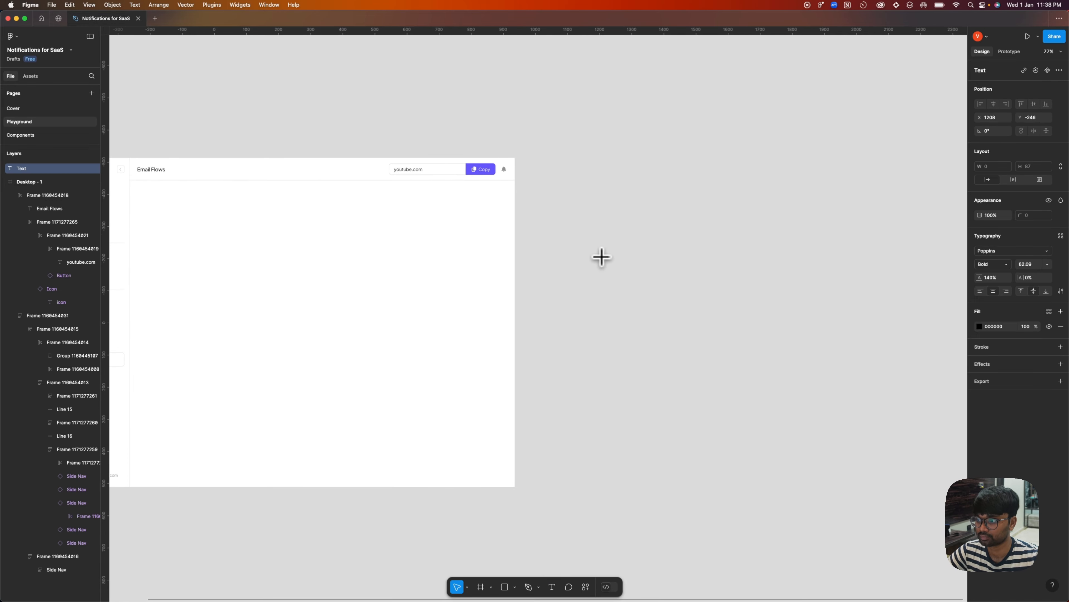
type("Notifications")
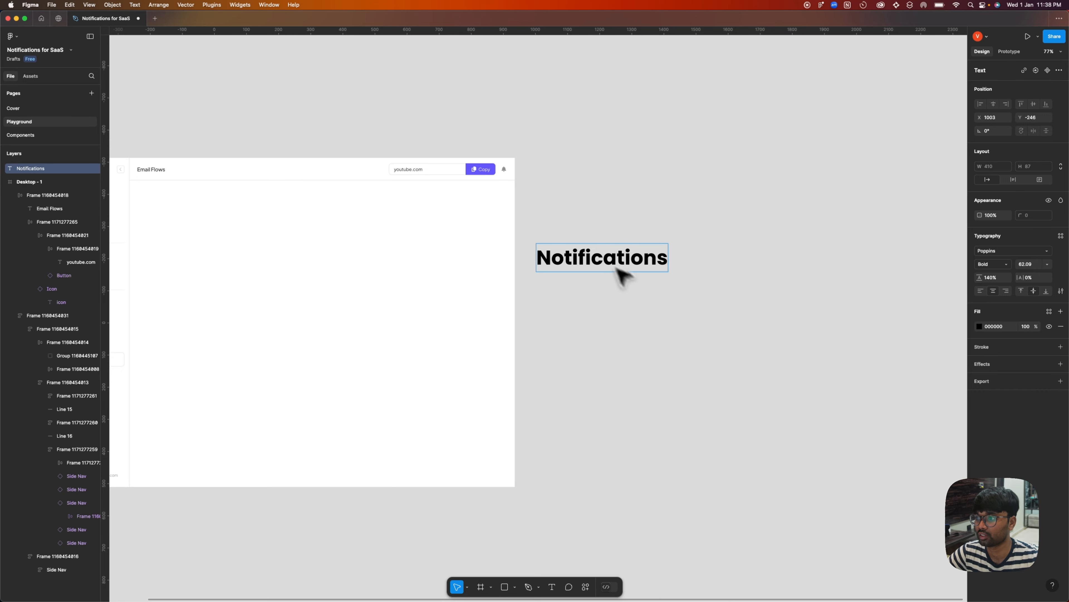
key("Escape")
Set the Notifications text to font size 20 and Regular weight.
left_click(1047, 264)
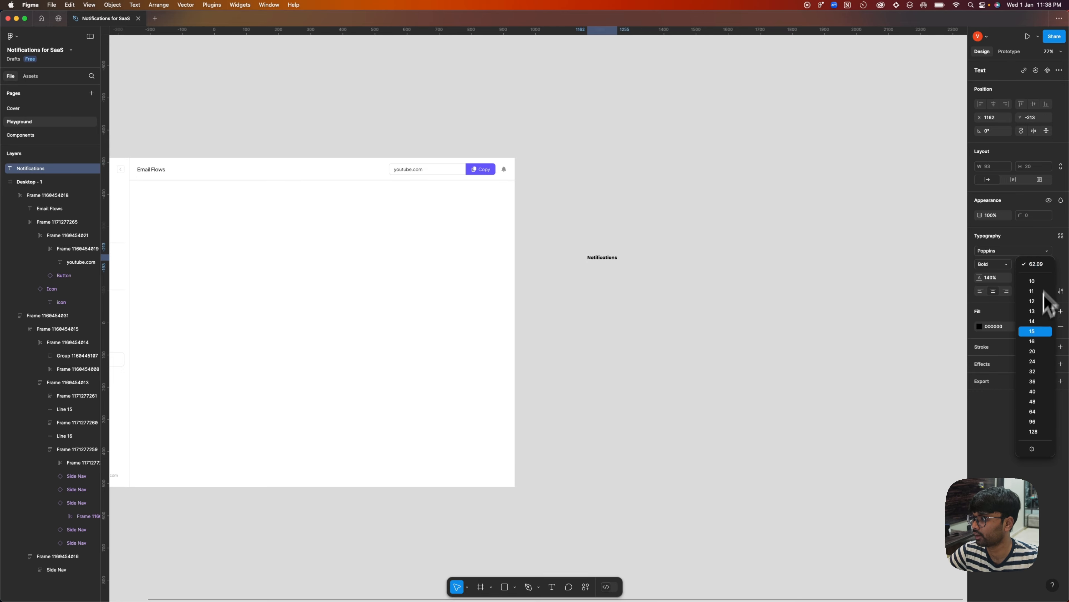
left_click(1037, 350)
left_click(997, 264)
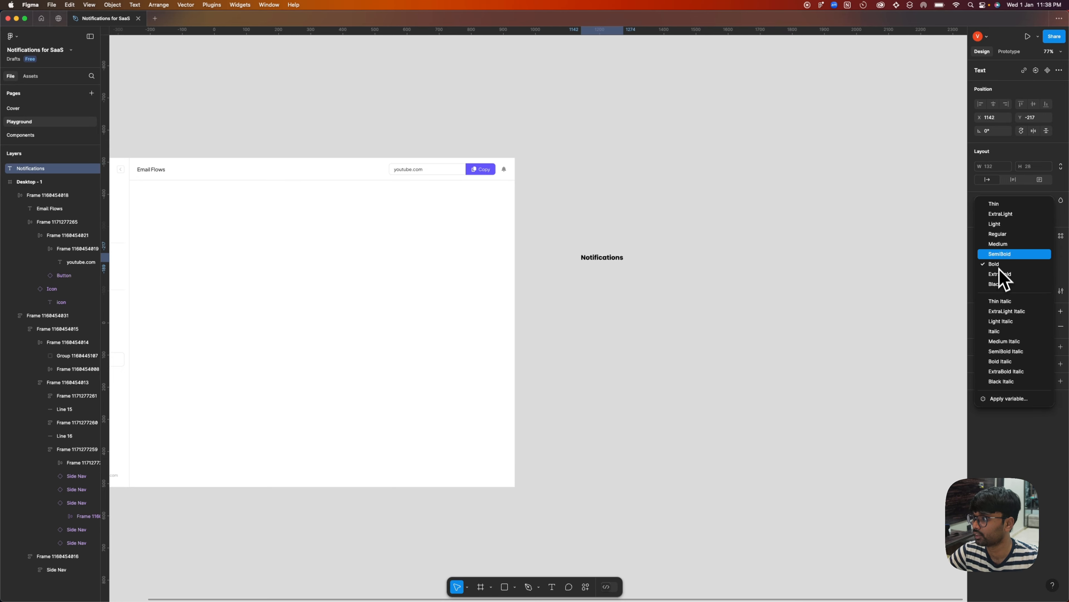
left_click(1002, 234)
left_click(628, 203)
Copy the Plus Jakarta Sans font name from the Email Flows title and apply that font to the Notifications text.
scroll(581, 206, "left", 5)
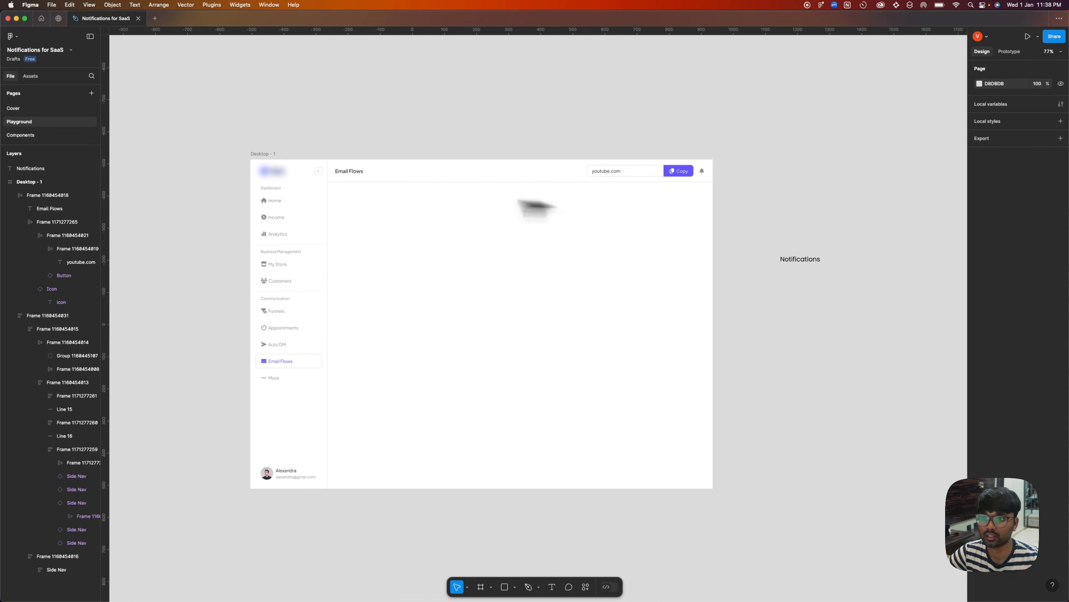
left_click(351, 172)
left_click(1011, 251)
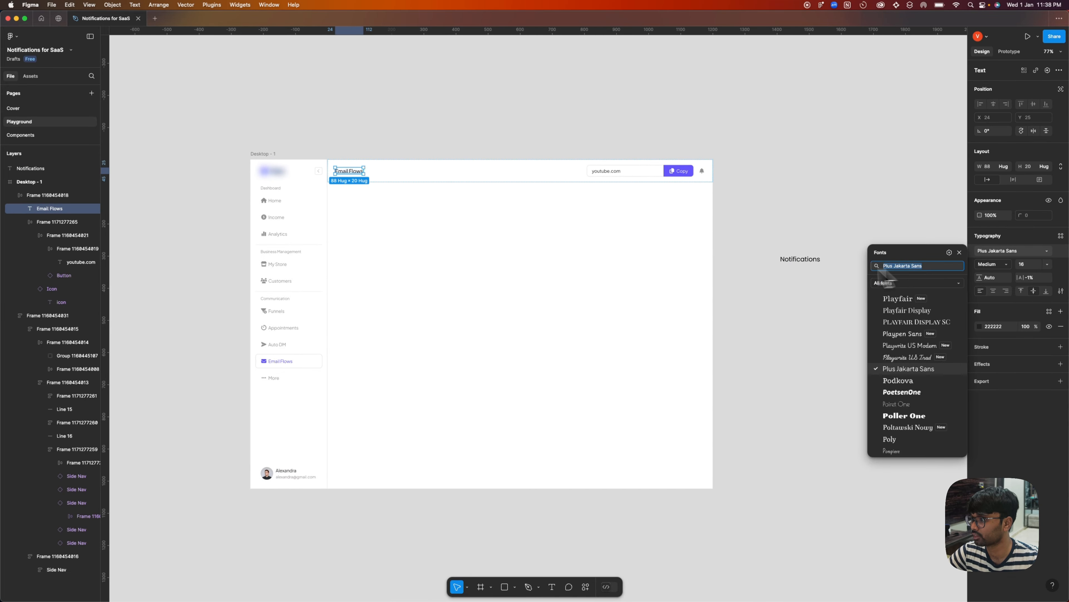
key("super+c")
left_click(800, 299)
left_click_drag(800, 299, 671, 304)
scroll(663, 281, "up", 5)
left_click(682, 266)
left_click(990, 253)
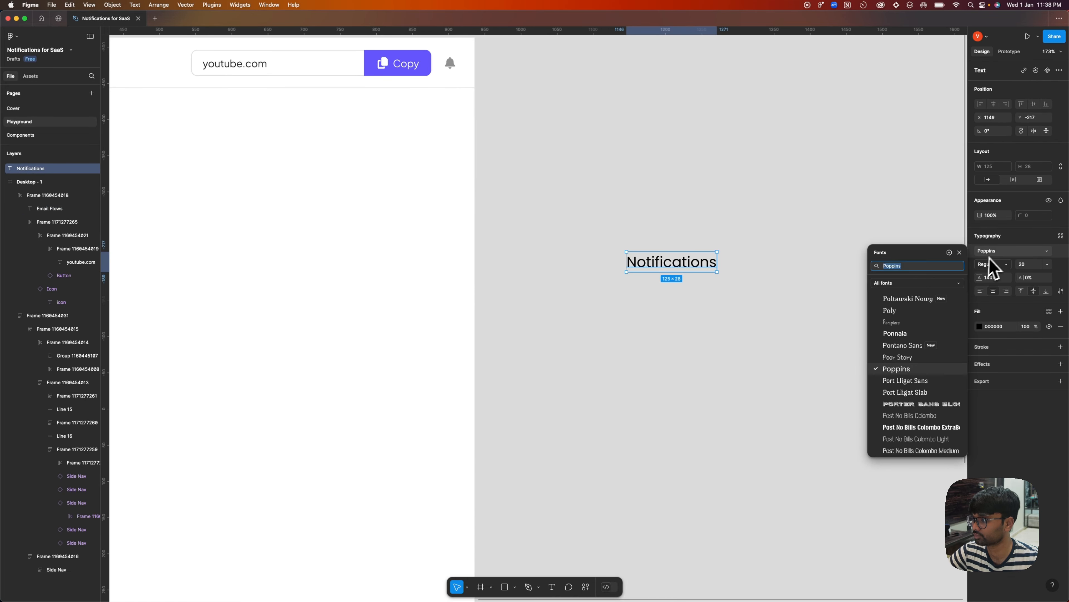
key("super+v")
left_click(740, 310)
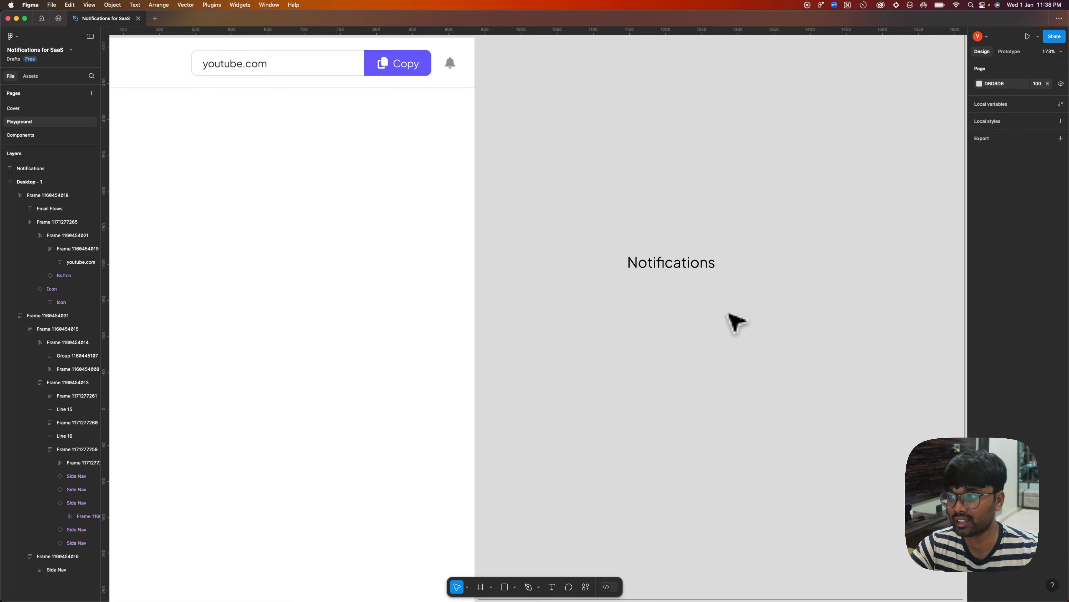
Place a copy of the header's bell icon just after the Notifications text and change its icon name to xmark.
left_click_drag(809, 344, 566, 333)
scroll(566, 332, "down", 1)
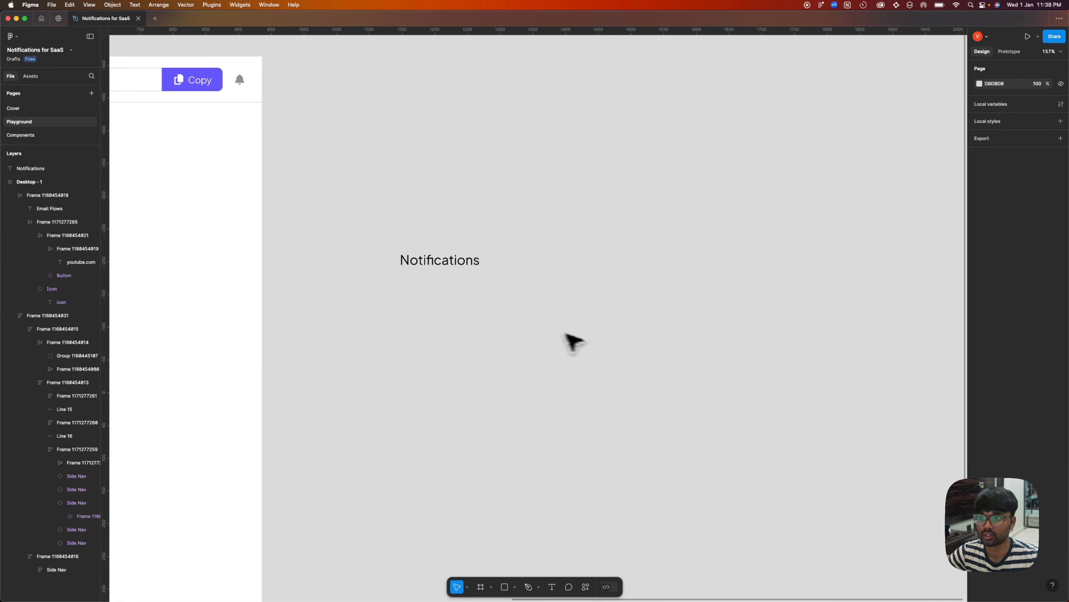
left_click(430, 259)
left_click(239, 82)
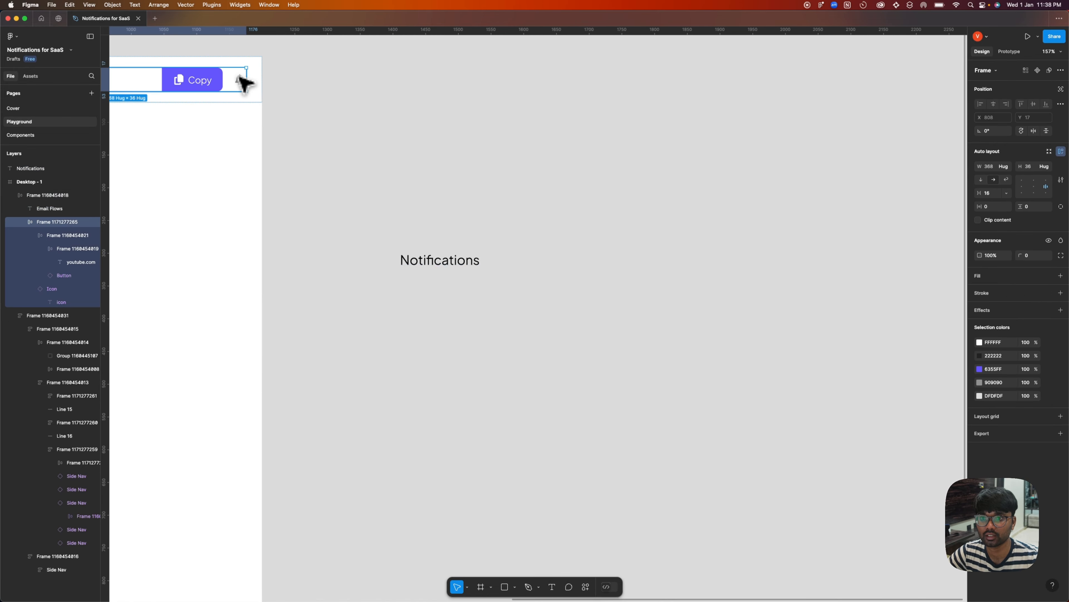
double_click(240, 82)
left_click(241, 83)
double_click(241, 81)
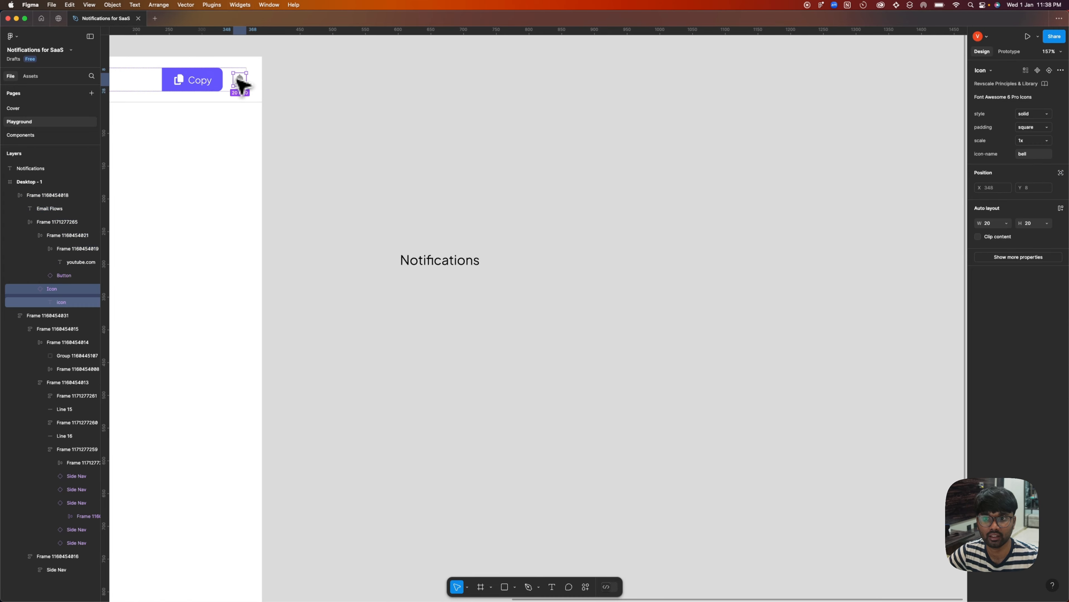
left_click_drag(239, 80, 507, 258)
scroll(506, 271, "up", 5)
left_click(1040, 153)
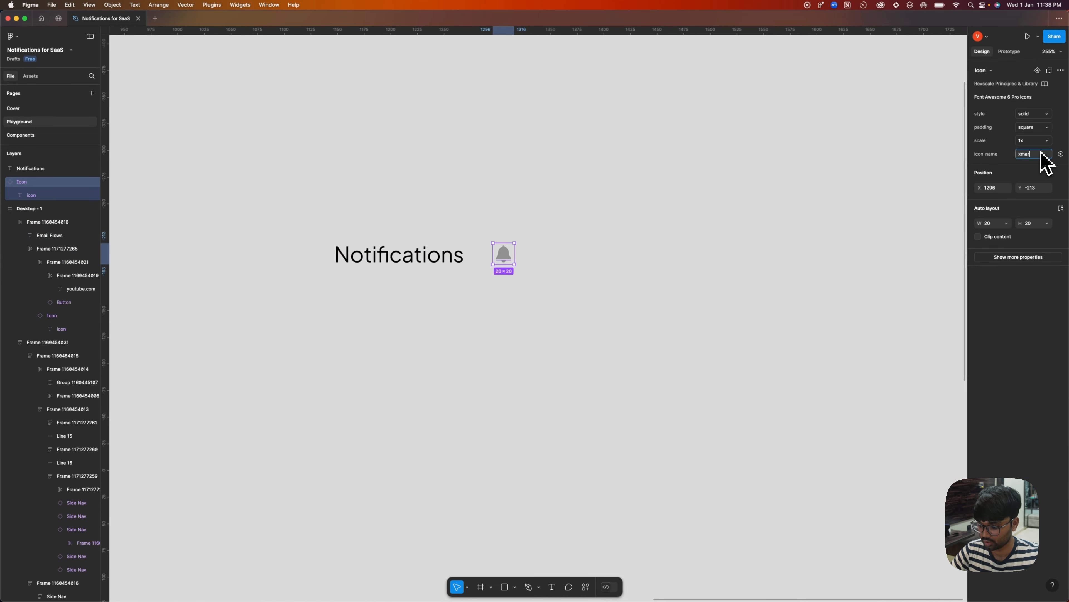
Wrap the Notifications text and the close icon in a horizontal auto layout with Auto spacing.
left_click_drag(633, 270, 461, 263)
key("shift+a")
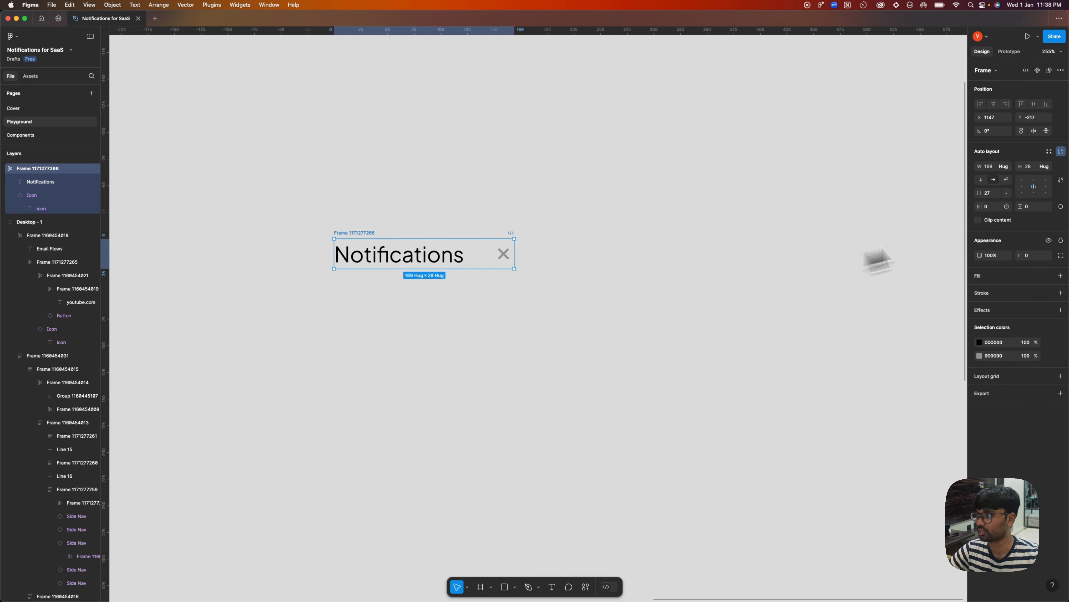
left_click(995, 193)
type("auto")
key("Return")
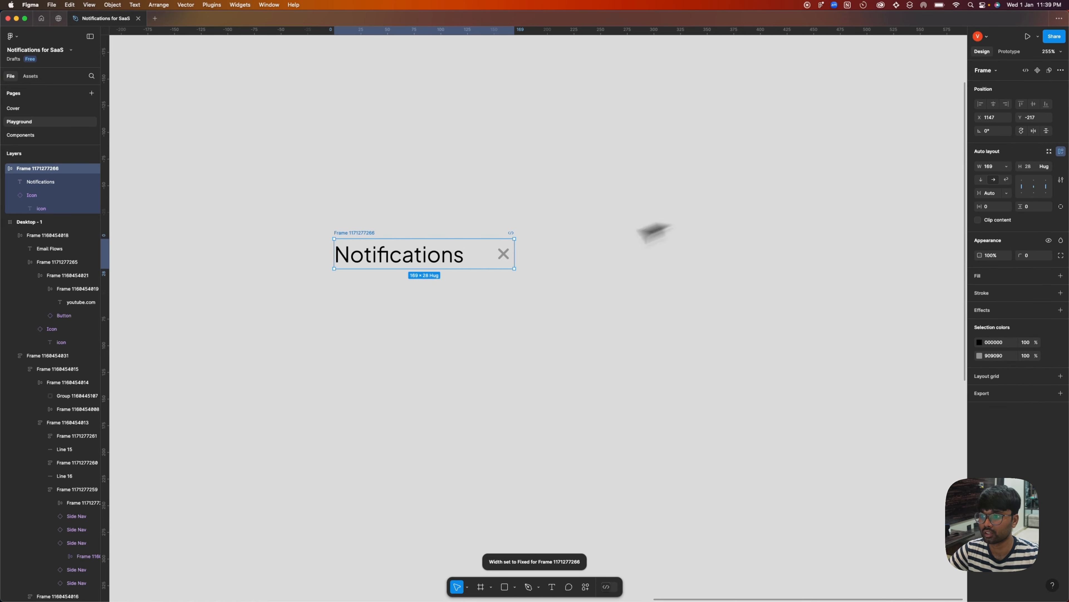
Wrap the title row in an outer auto layout frame and set that frame's width to 350.
left_click(581, 246)
left_click(367, 238)
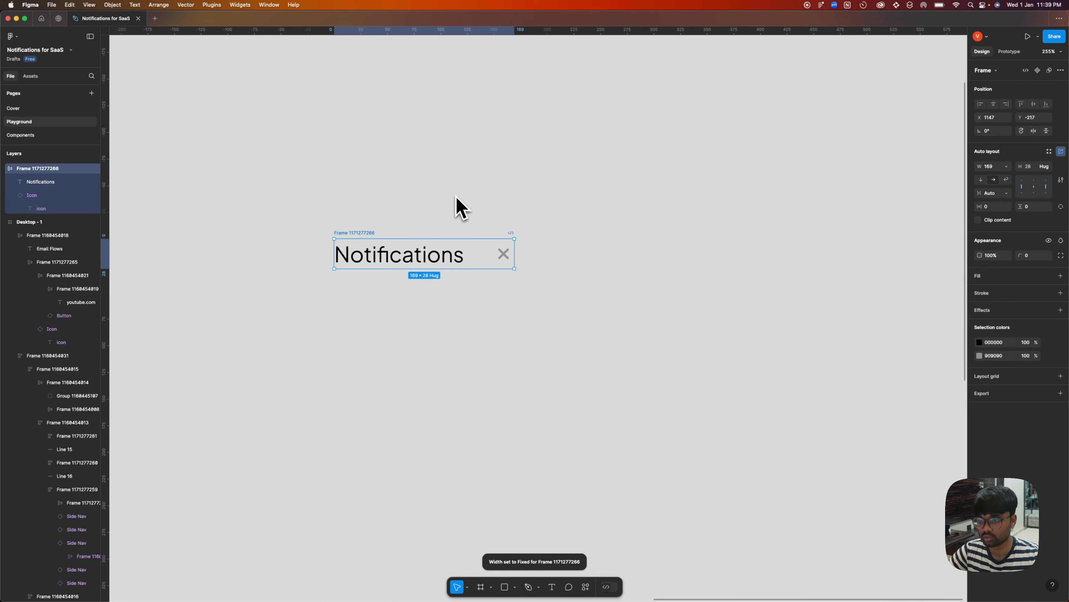
key("shift+a")
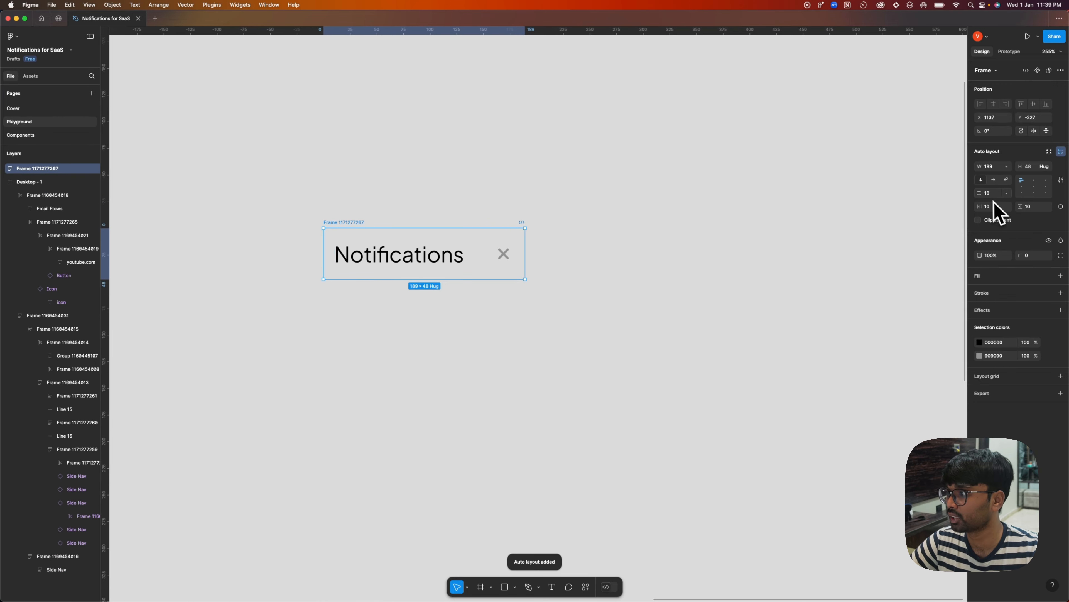
left_click_drag(525, 248, 704, 246)
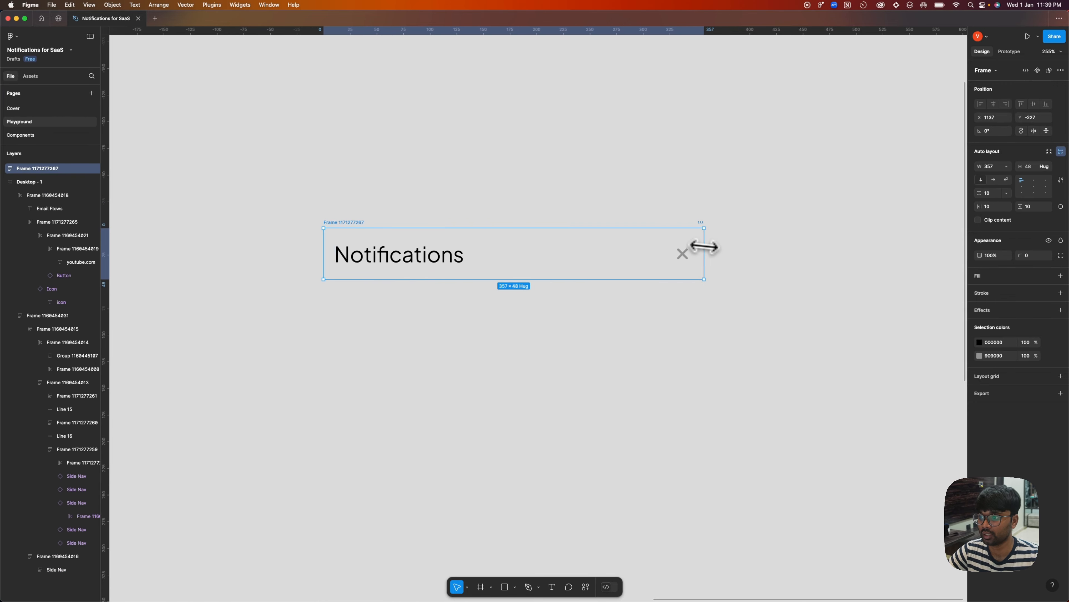
left_click(990, 166)
type("35")
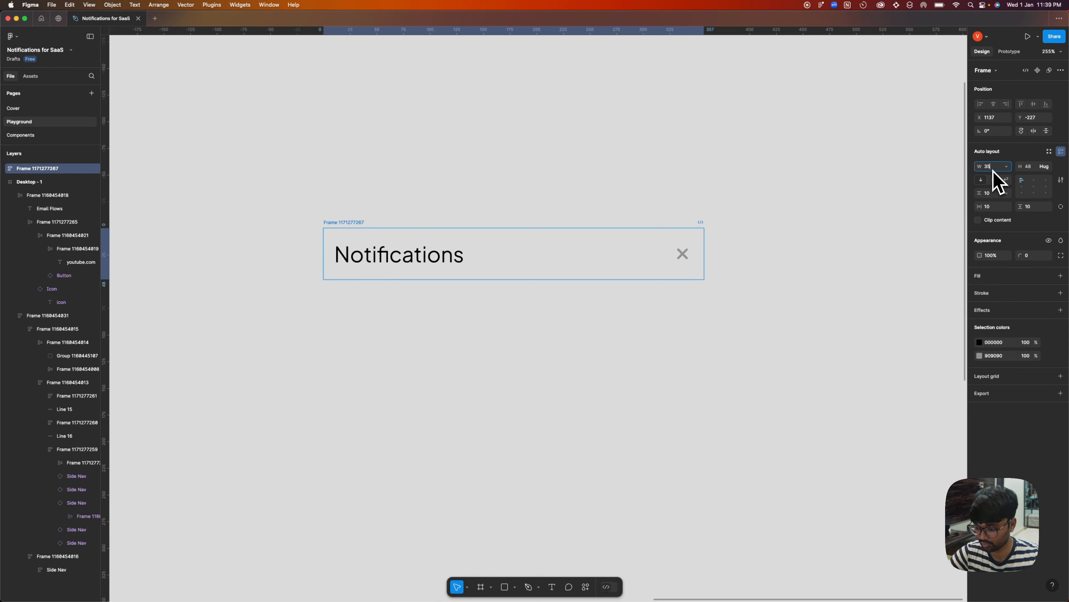
type("0")
key("Return")
Set the color of the close icon and of the Notifications text to 222222.
double_click(678, 255)
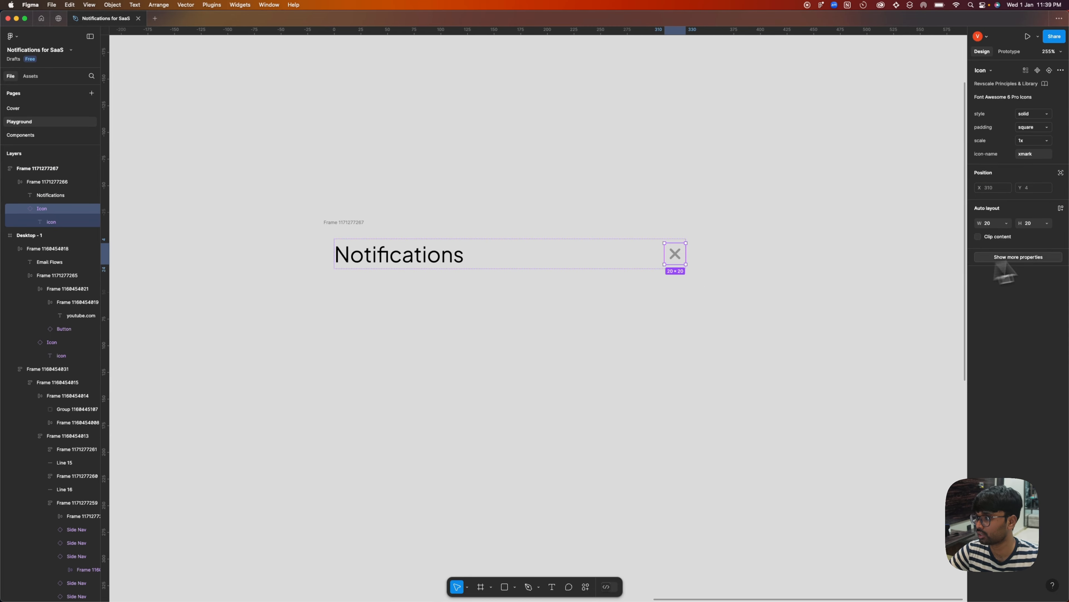
left_click(1006, 257)
left_click(1007, 426)
key("Return")
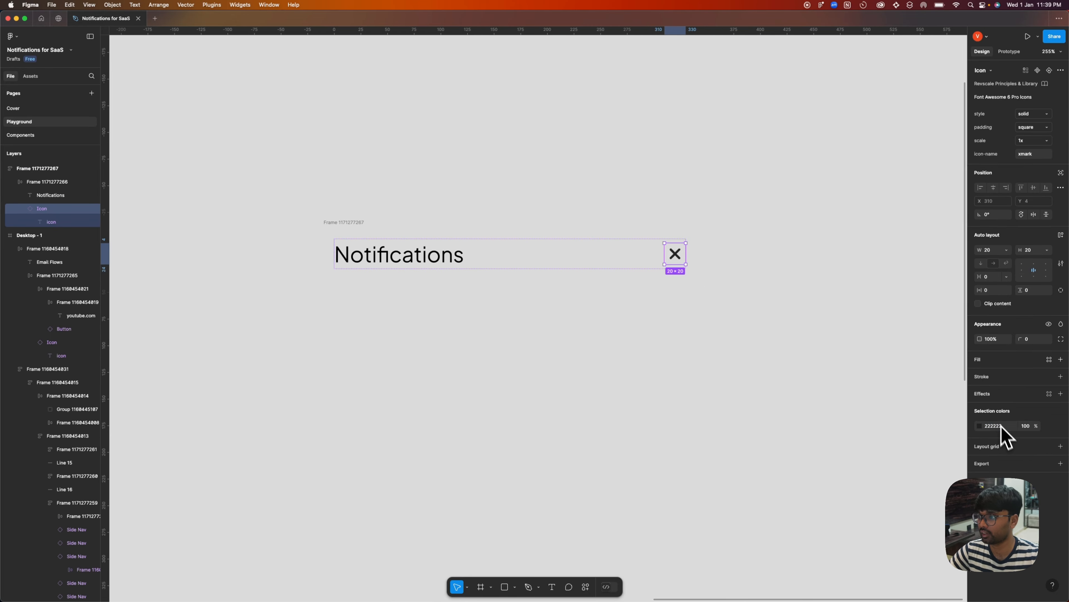
left_click(464, 251)
left_click(995, 327)
type("222222")
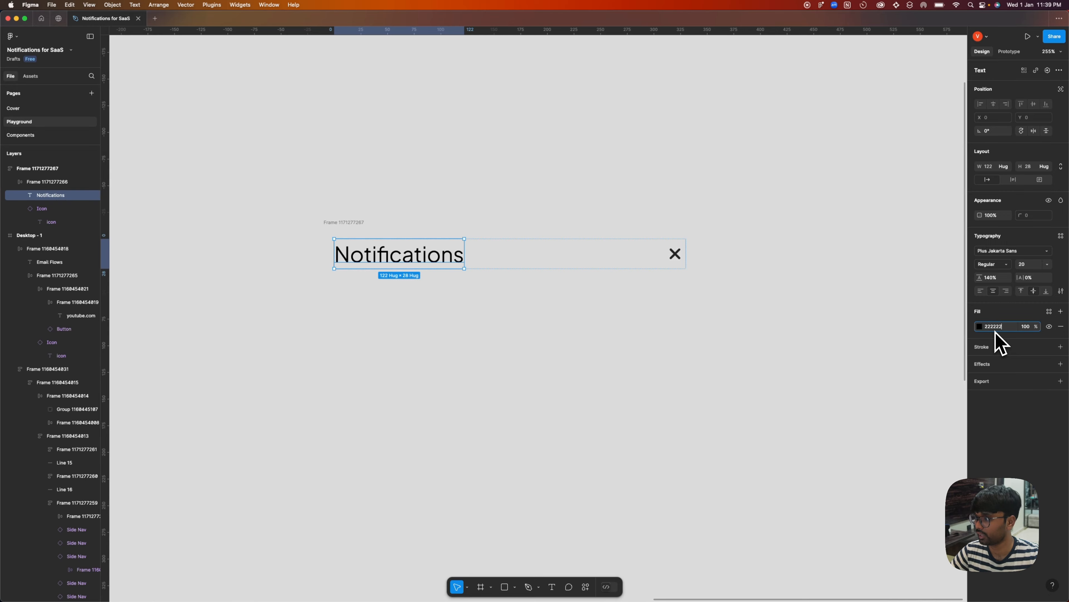
left_click(328, 336)
Give the outer title frame a white FFFFFF fill and set its vertical and horizontal padding to 16.
left_click(621, 244)
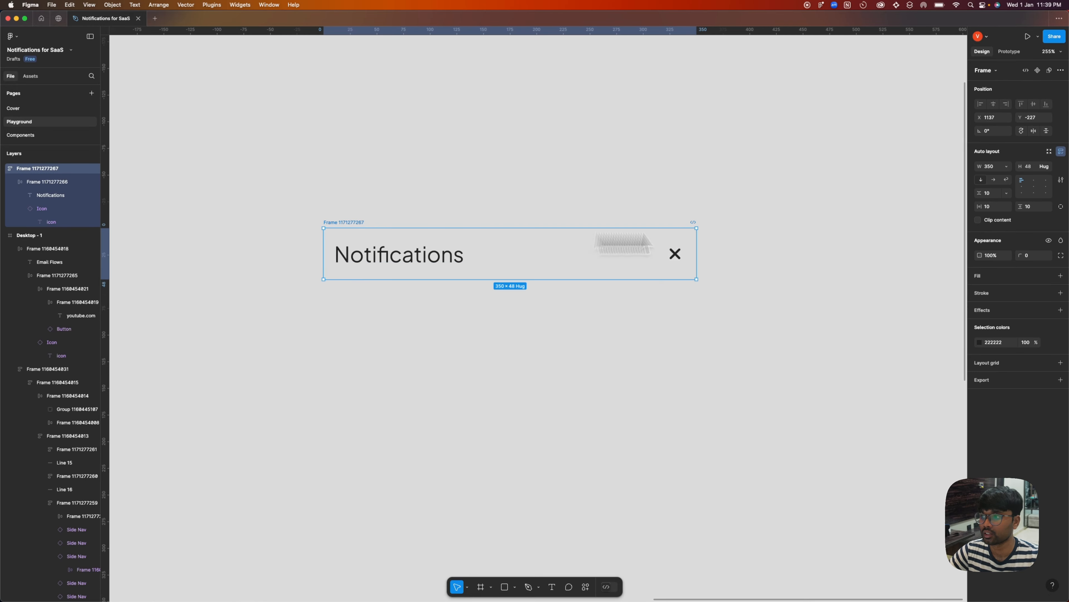
left_click(1061, 275)
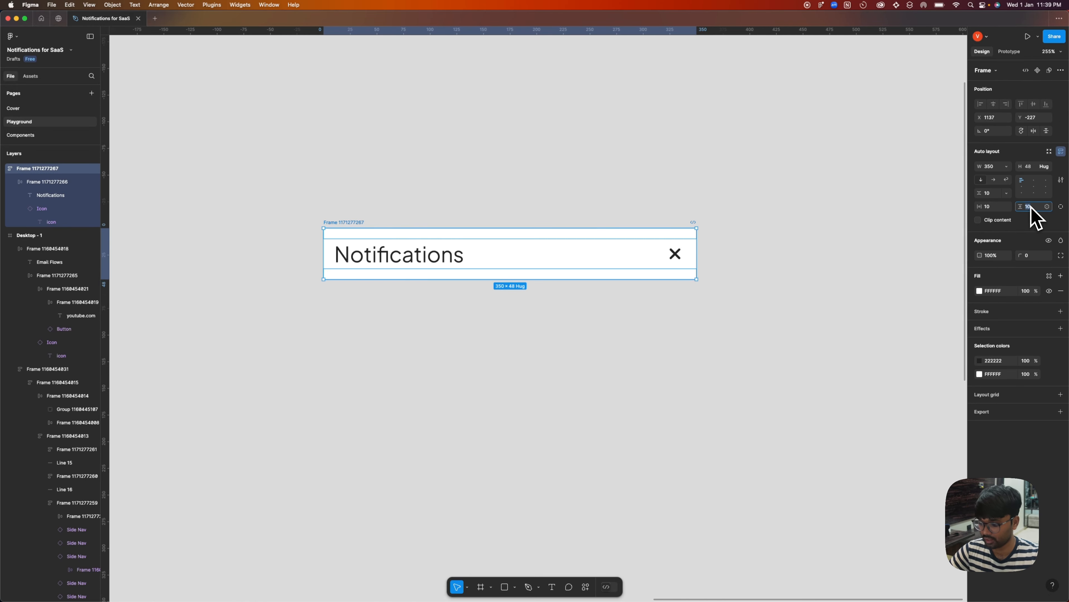
key("Return")
left_click(1043, 169)
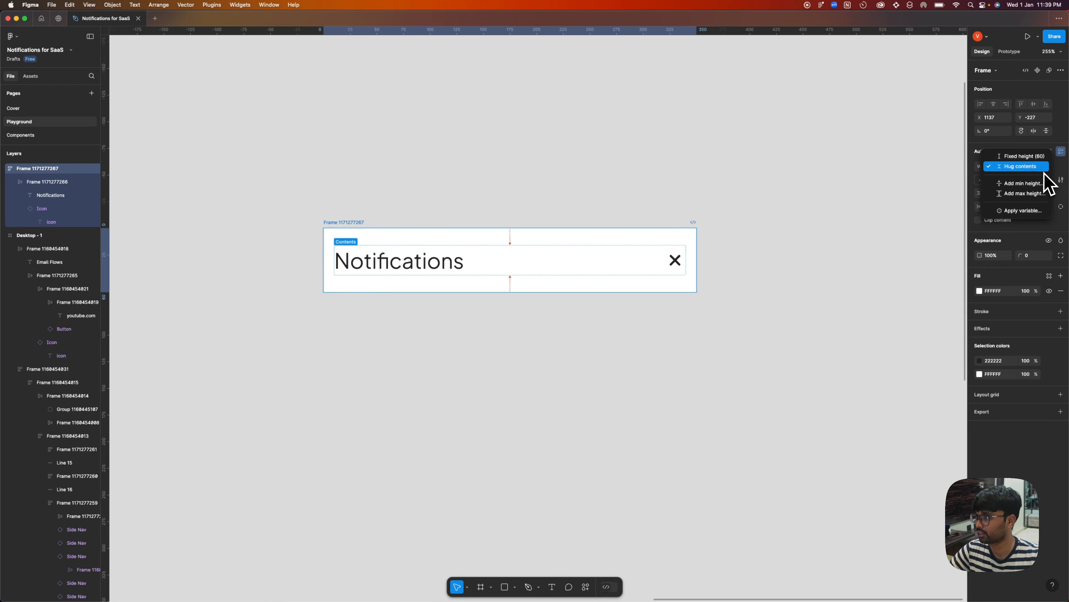
left_click(1040, 170)
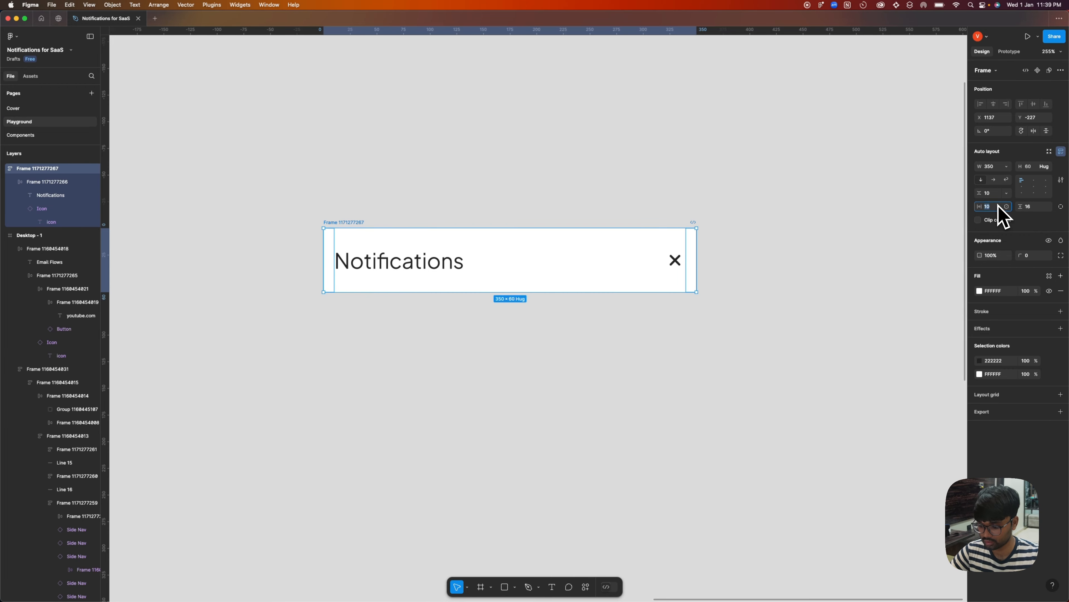
key("Return")
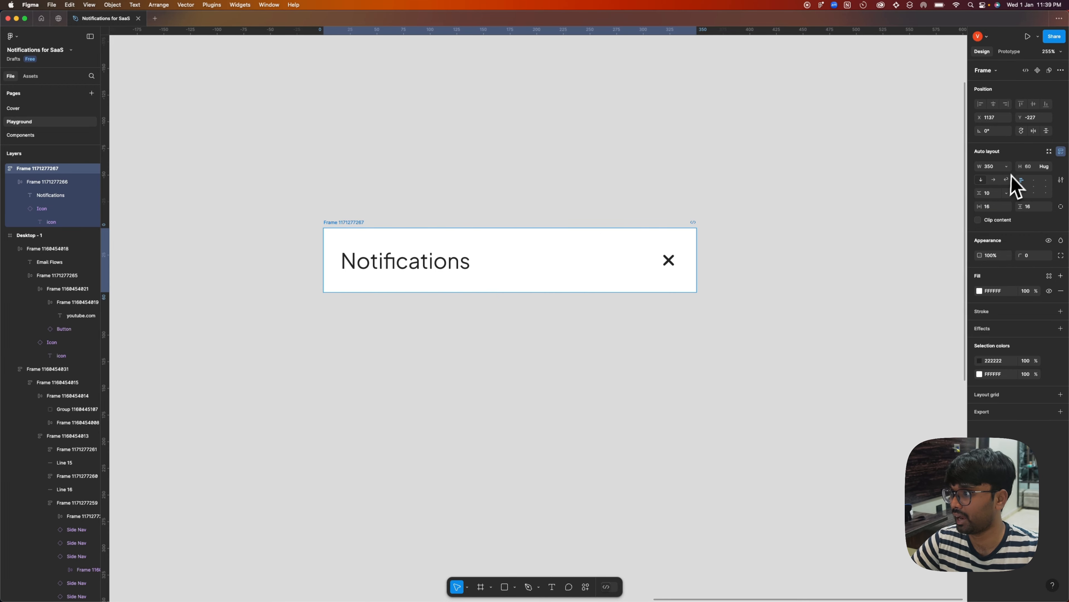
Add a 1 px inside stroke in light gray E4E4E4 to only the bottom edge of the title frame.
left_click(817, 316)
left_click(354, 231)
left_click(1060, 311)
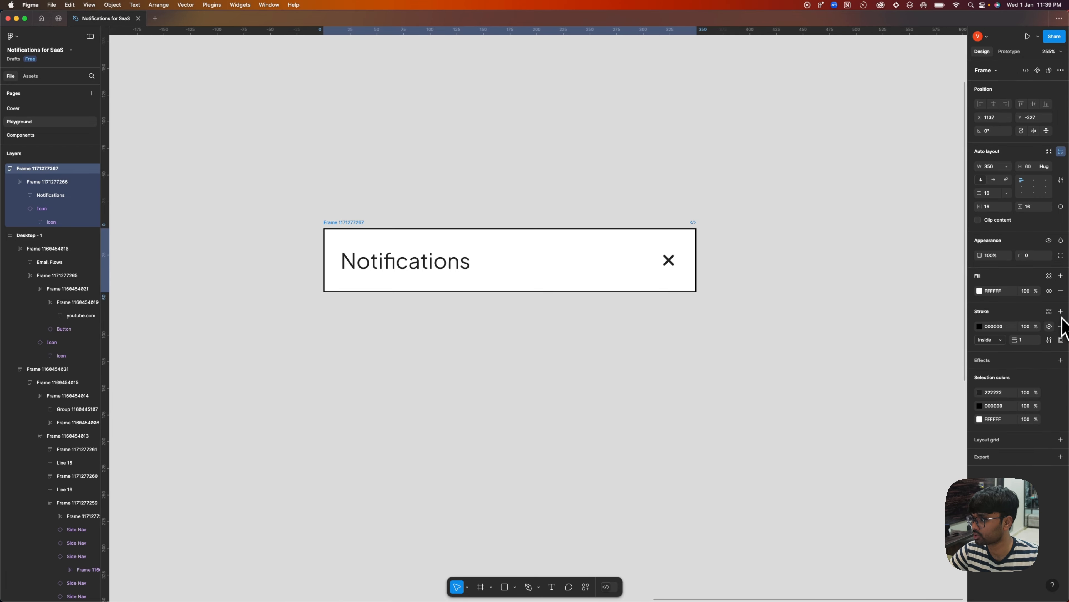
left_click(1061, 339)
left_click(1040, 375)
left_click(979, 326)
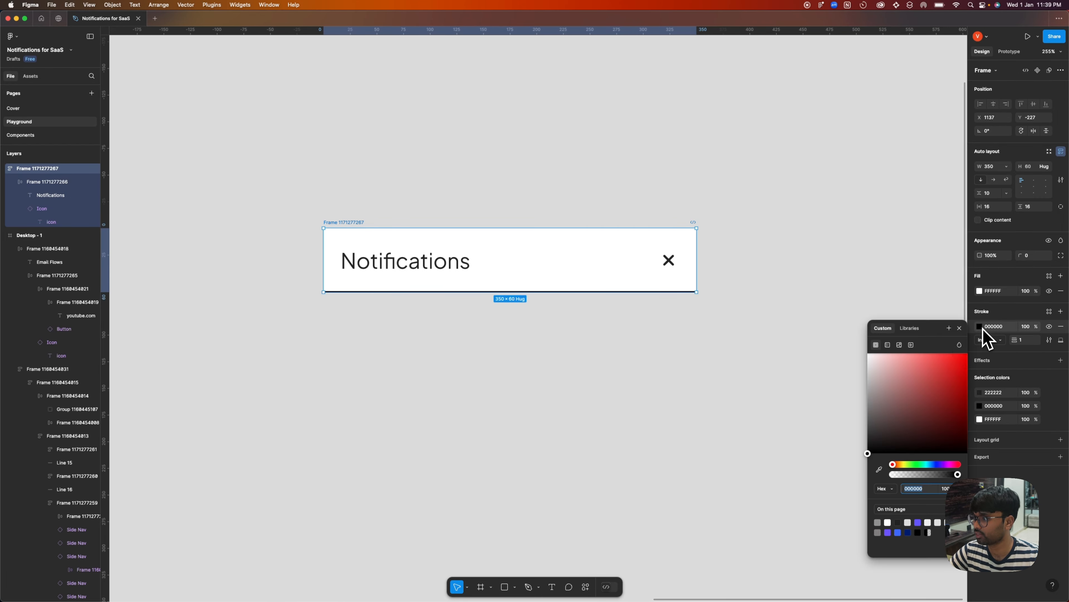
left_click_drag(904, 369, 771, 378)
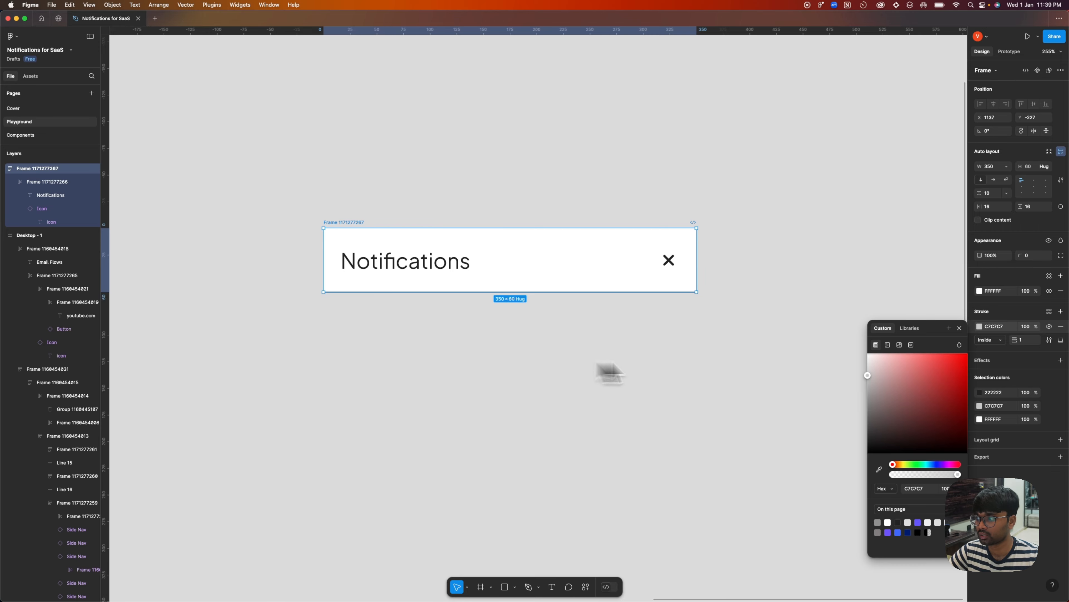
left_click_drag(866, 378, 826, 366)
left_click(683, 378)
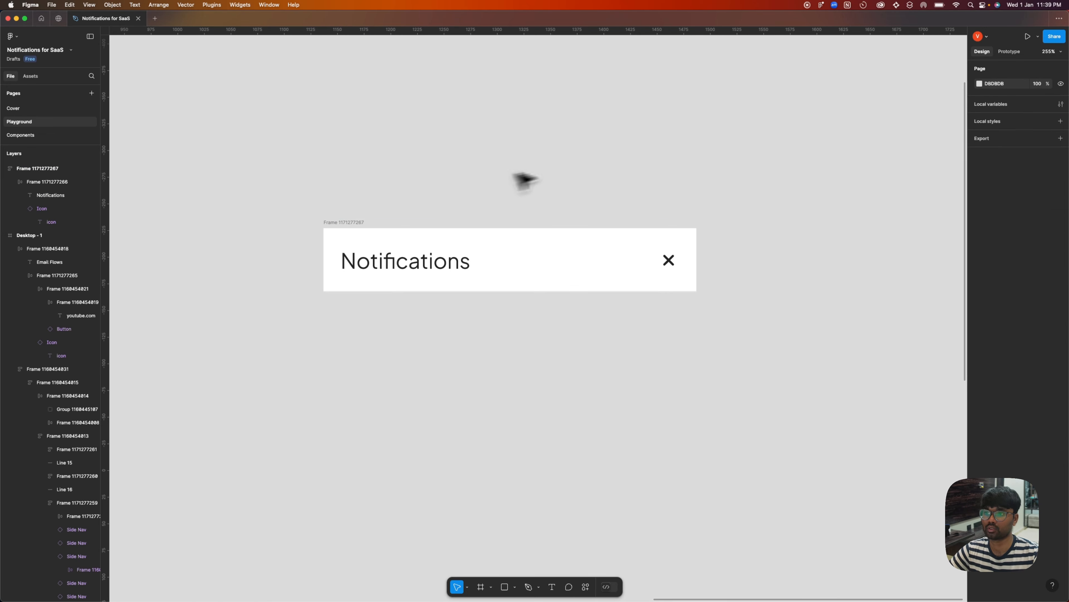
Duplicate the title frame directly below itself and wrap both copies in a vertical auto layout with no gap.
scroll(449, 181, "down", 3)
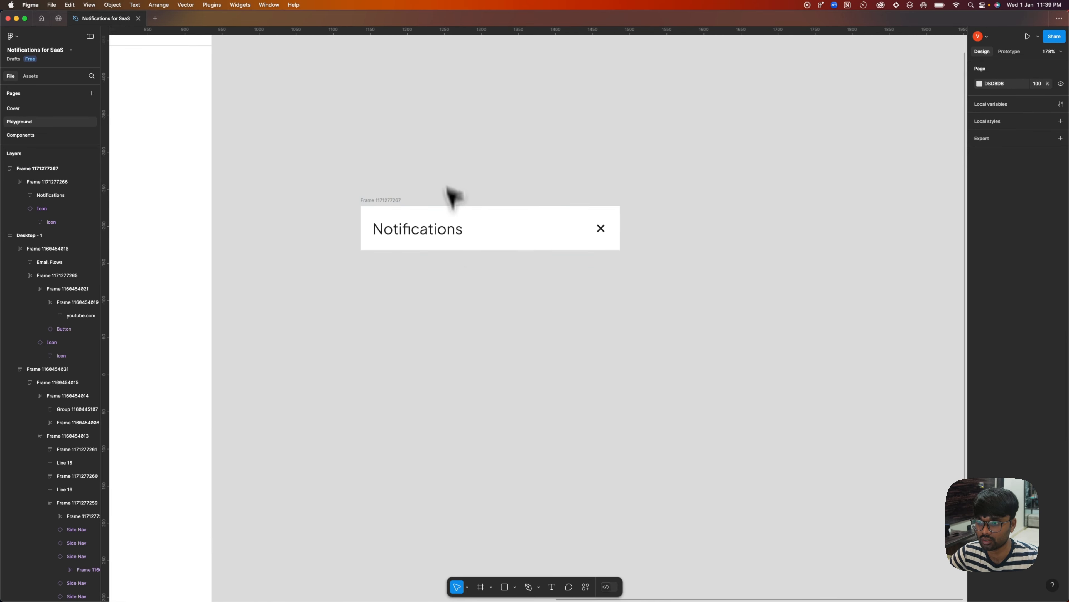
left_click(419, 238)
left_click_drag(389, 206, 389, 247)
left_click(387, 205, "shift")
key("shift+a")
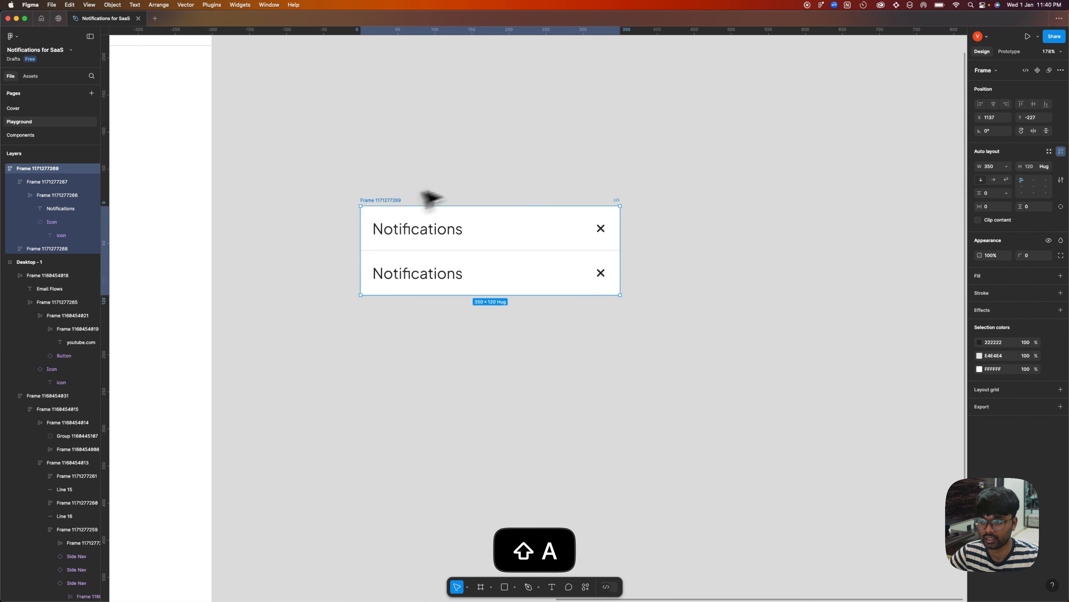
Delete the close icon from the second Notifications row and set that row's inner auto layout gap to 0.
left_click(429, 198)
double_click(603, 272)
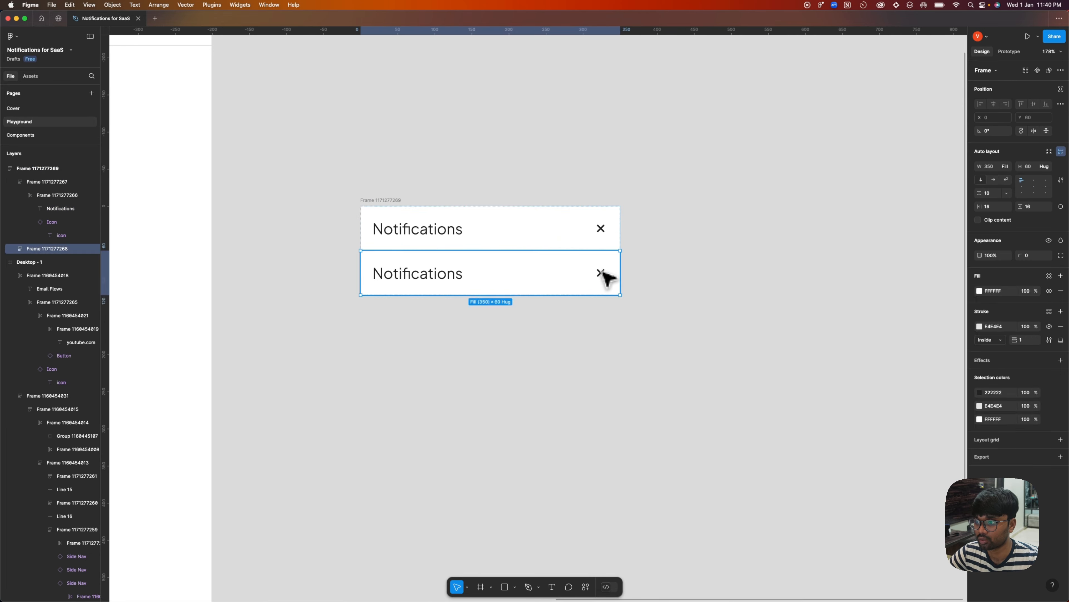
double_click(602, 273)
key("BackSpace")
double_click(541, 277)
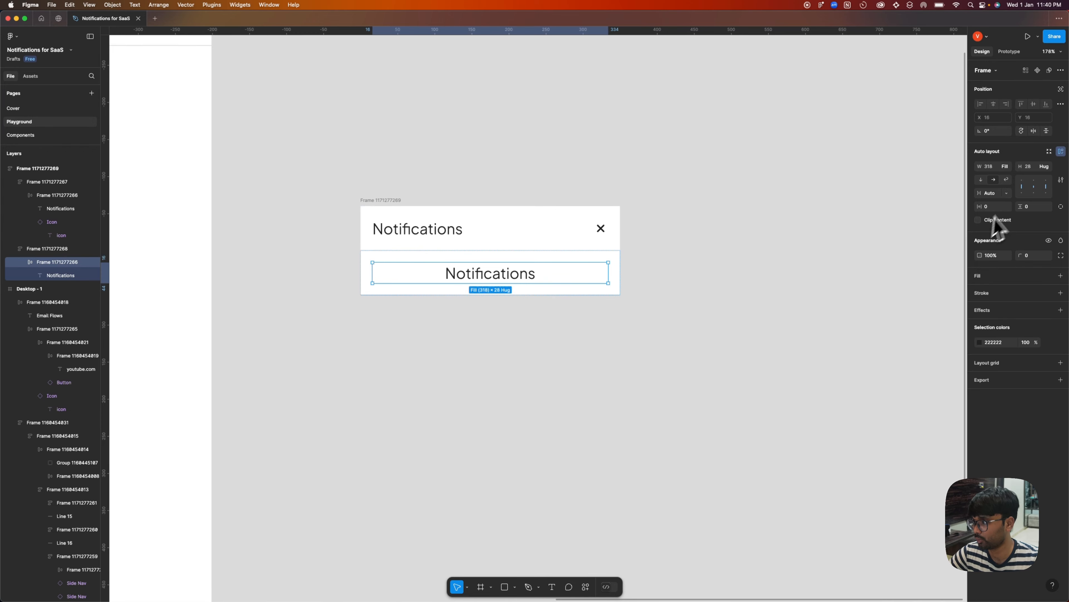
key("Return")
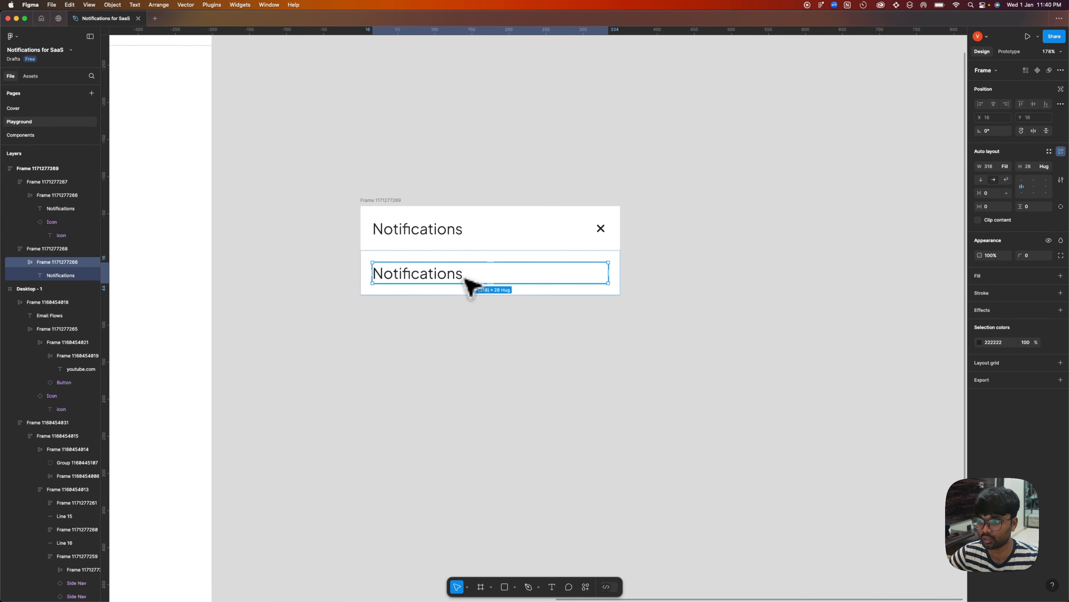
Set the second row's label to font size 16 and change its text to All.
double_click(451, 278)
left_click(1047, 264)
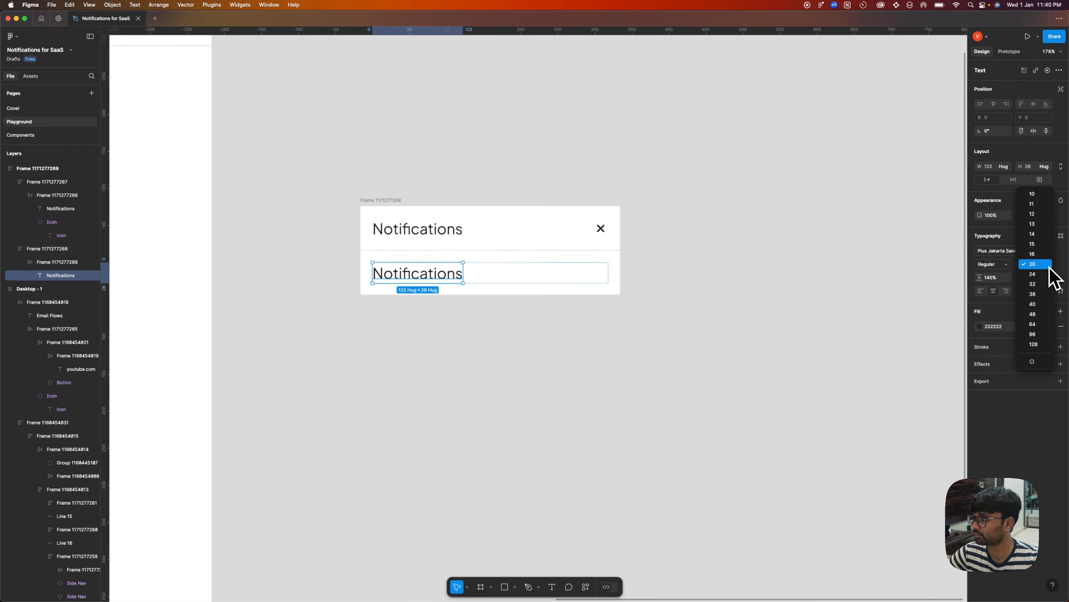
left_click(1037, 253)
key("Return")
type("All")
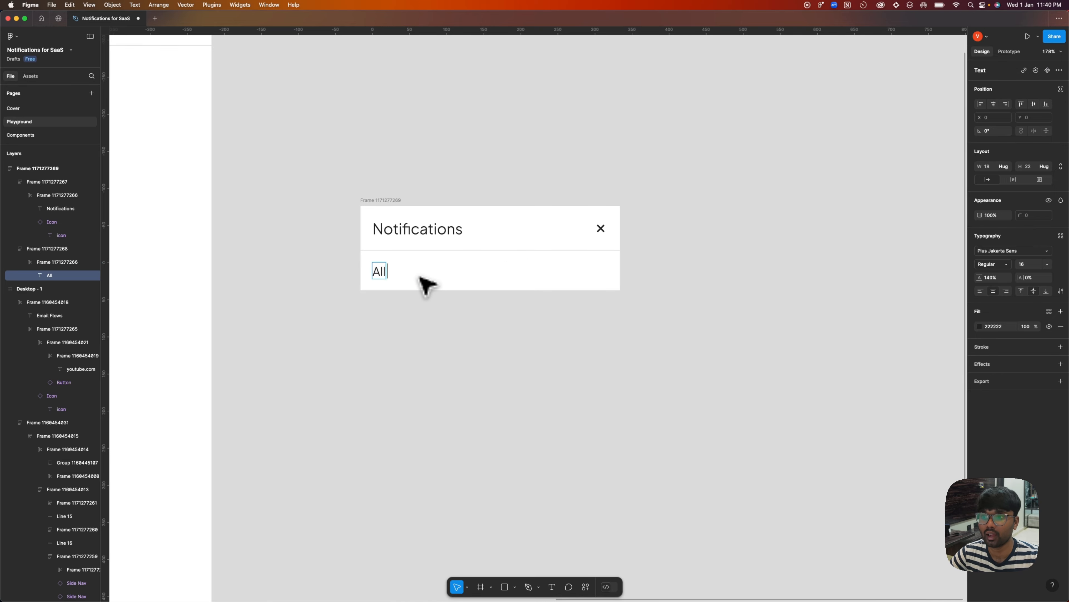
key("Escape")
Duplicate the All label beside itself as Unread and set the gap between the two labels to 16.
key("ctrl+c")
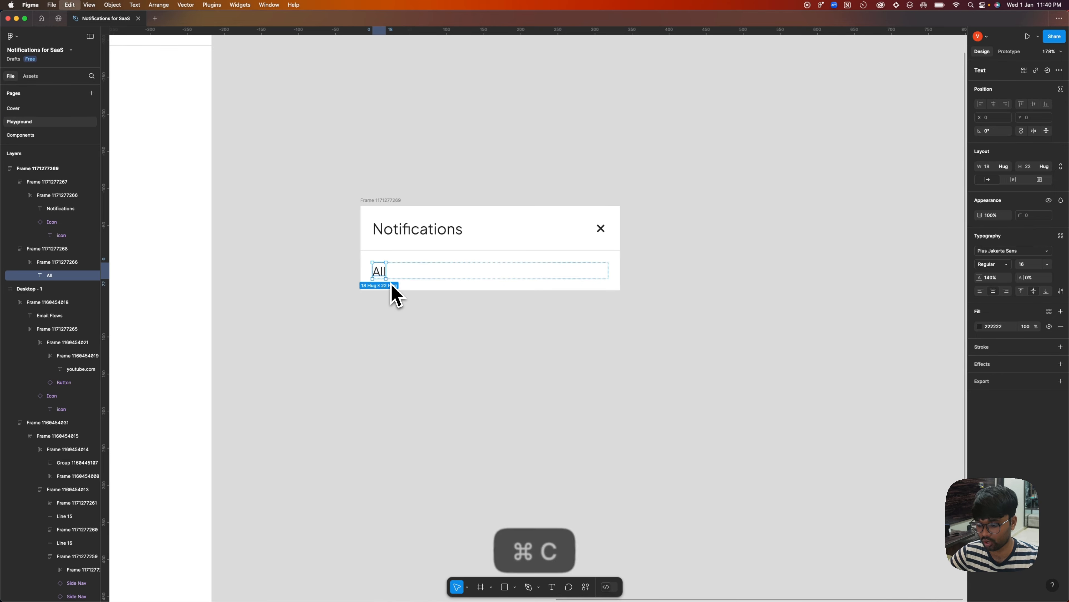
key("ctrl+v")
key("Return")
type("Unr")
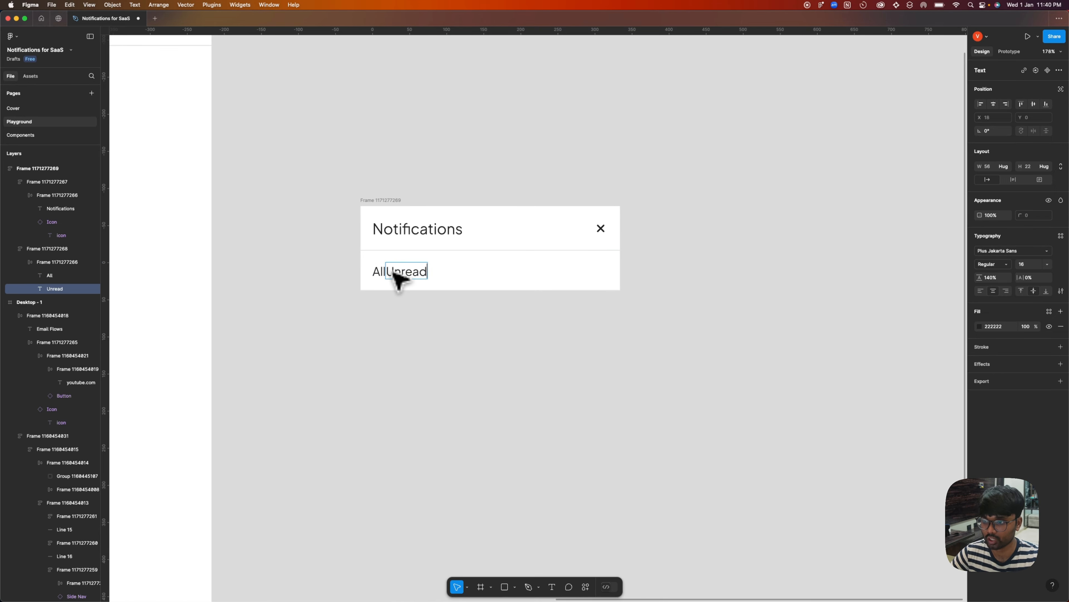
type("ead")
left_click(441, 333)
left_click(471, 279)
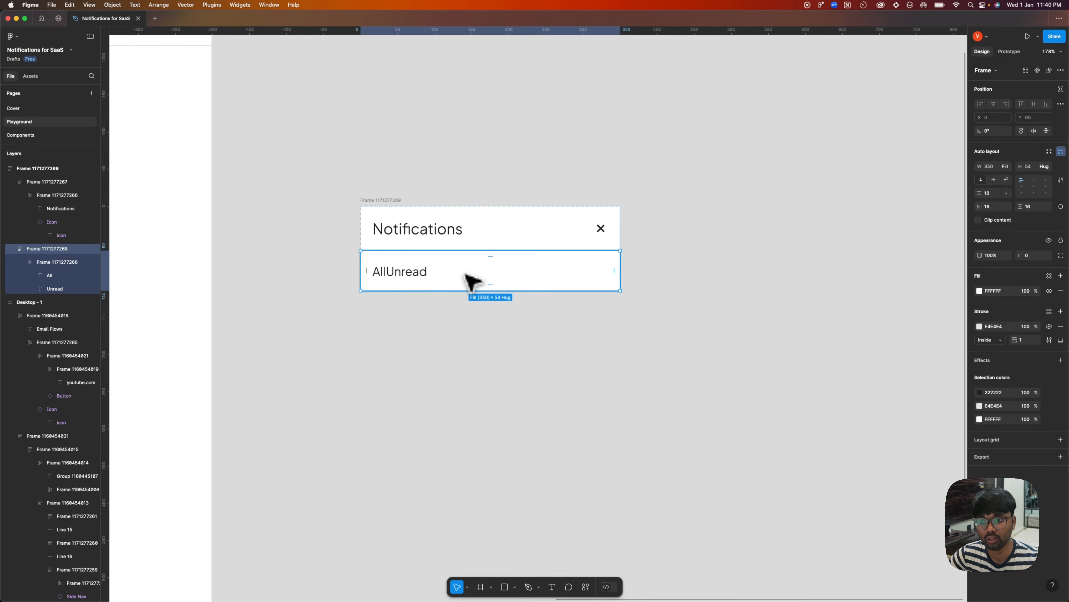
double_click(470, 279)
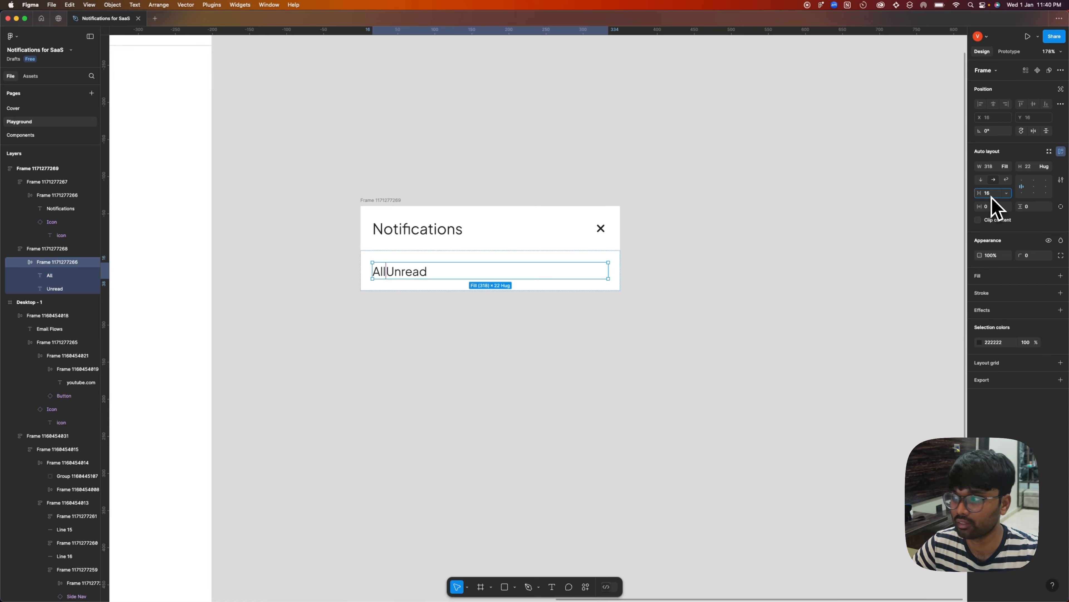
Wrap the All label in its own auto layout with 4 horizontal and vertical padding and its width hugging the contents.
left_click(379, 272)
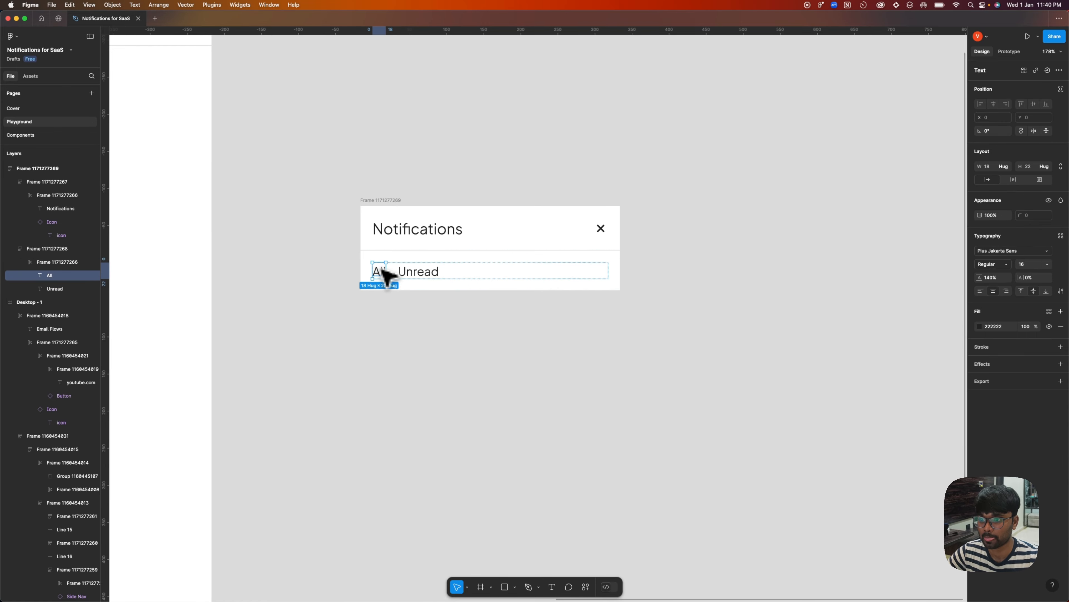
key("shift+a")
left_click_drag(980, 209, 984, 210)
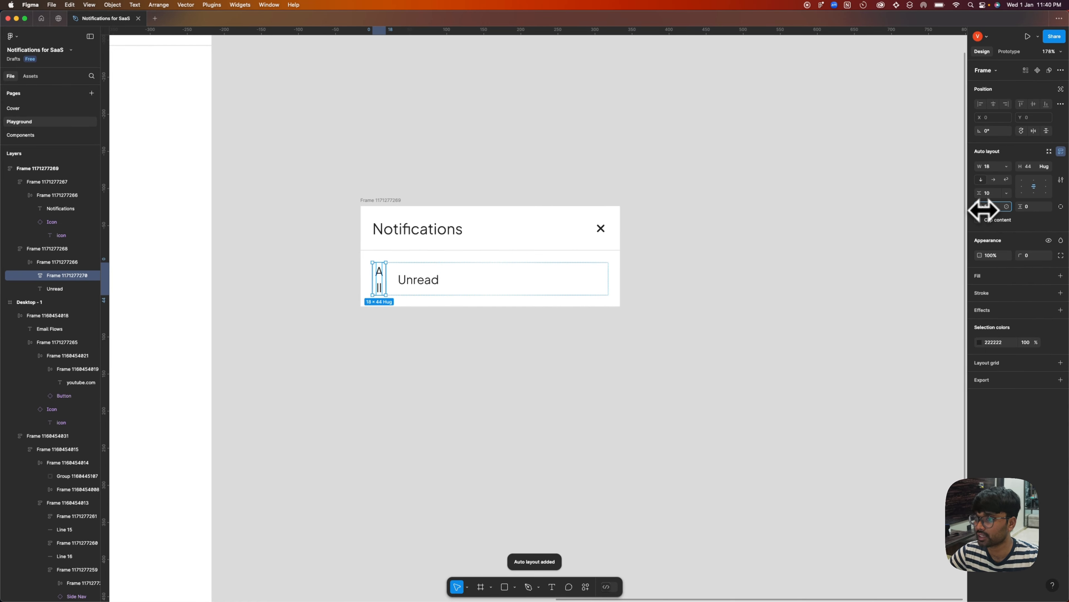
left_click(992, 208)
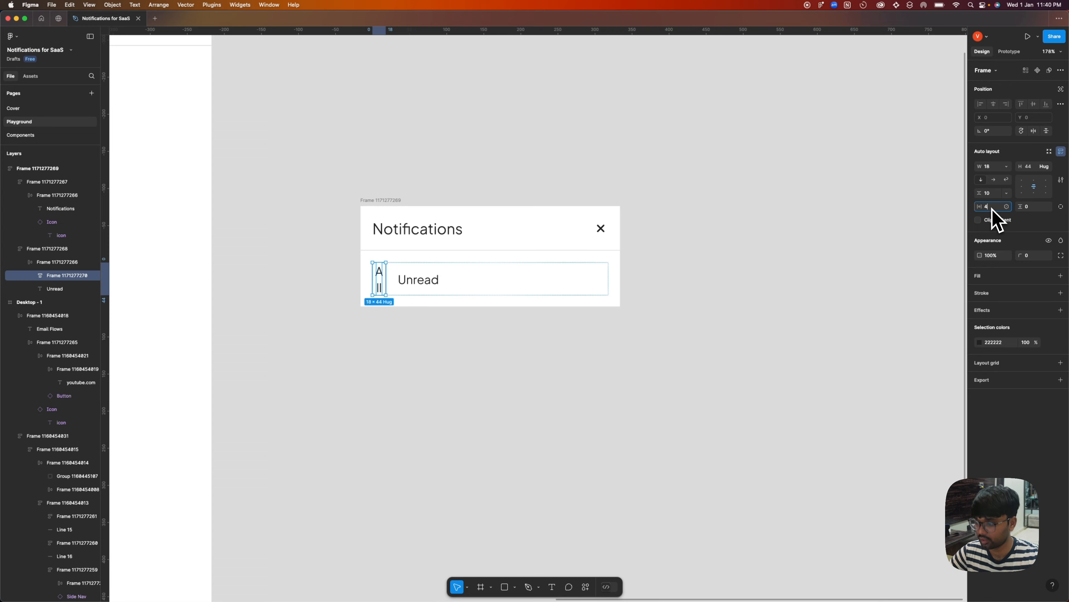
type("4")
key("Return")
type("4")
key("Return")
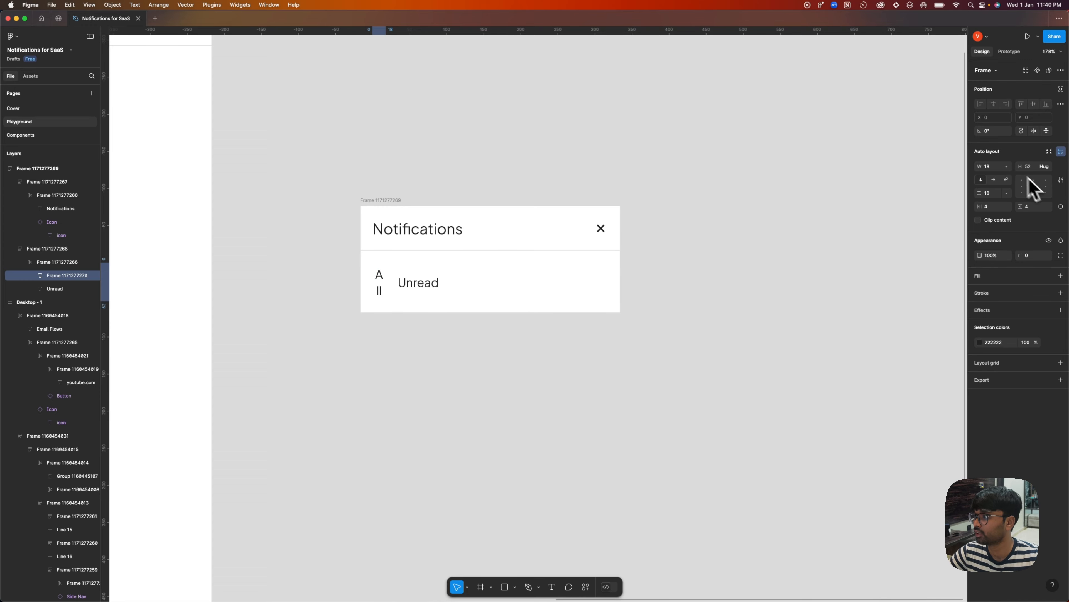
left_click(1007, 166)
left_click(1012, 181)
Give the All tab frame a light gray F5F5F5 fill and a corner radius of 4.
left_click(1060, 275)
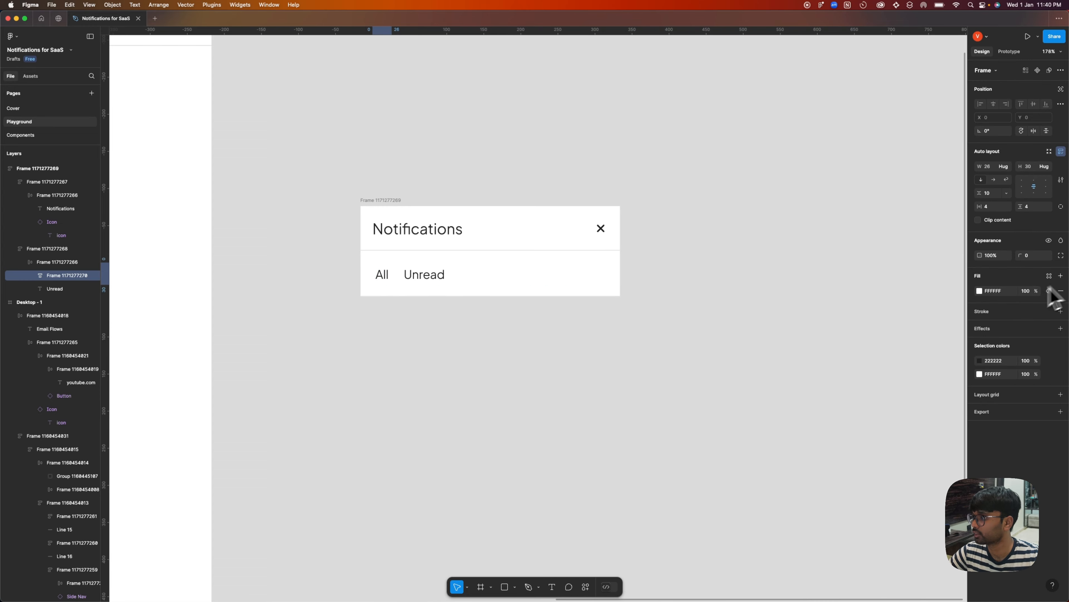
left_click(979, 290)
left_click(867, 324)
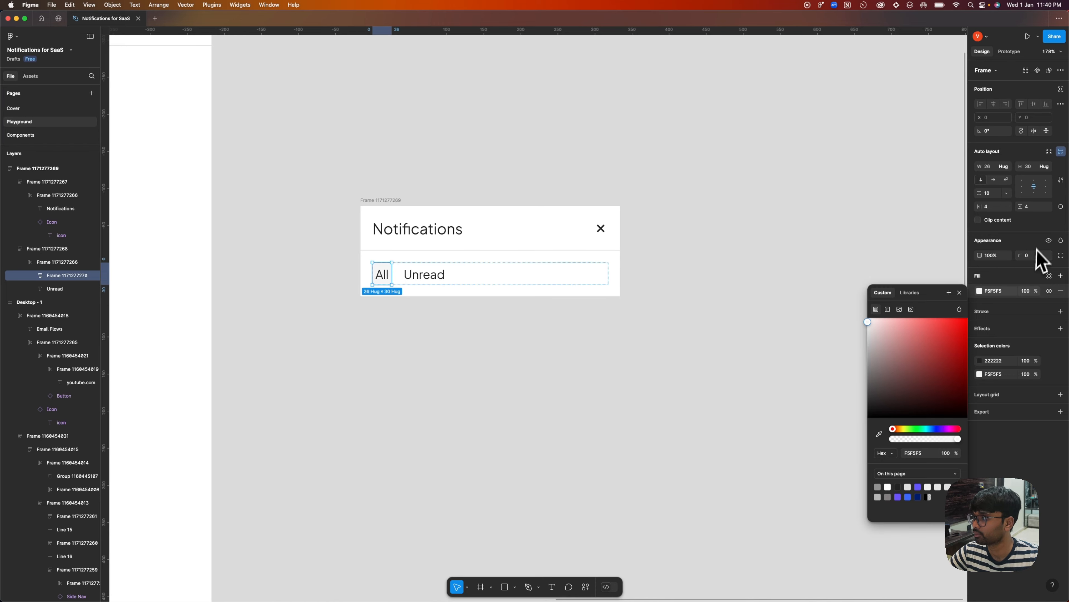
left_click(1046, 255)
left_click(1038, 348)
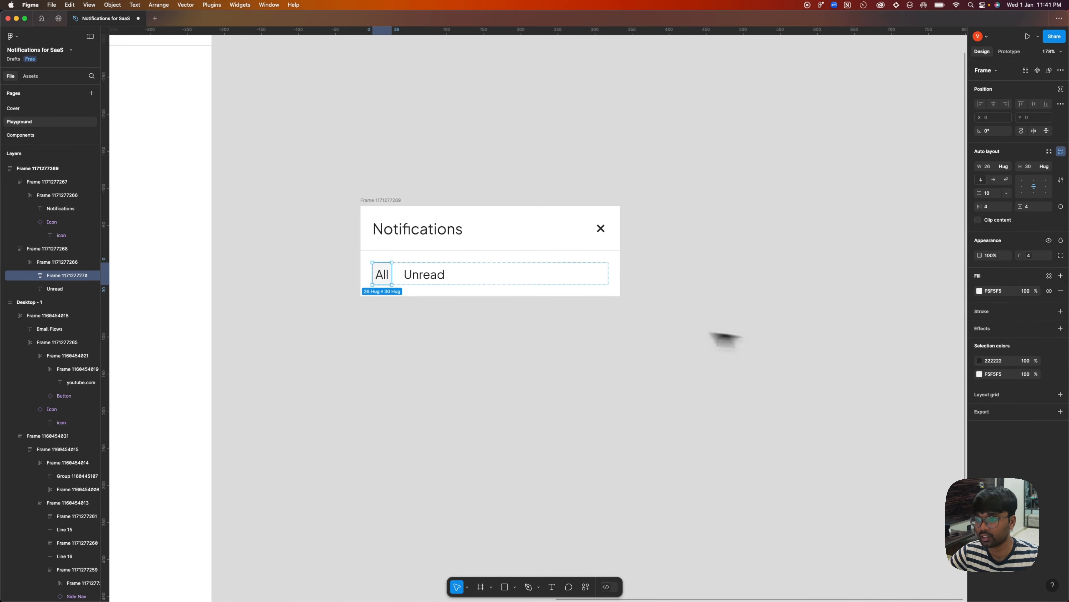
left_click(716, 335)
Set the All tab's horizontal padding to 8 and the gap between All and Unread to 8.
scroll(372, 270, "up", 3)
left_click(393, 276)
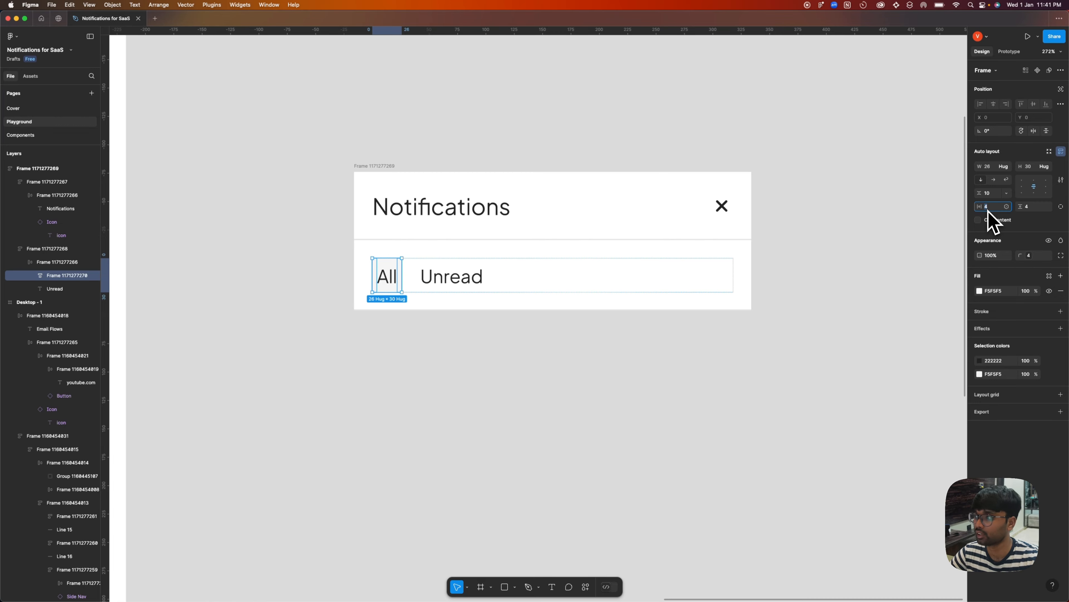
left_click(554, 349)
double_click(407, 286)
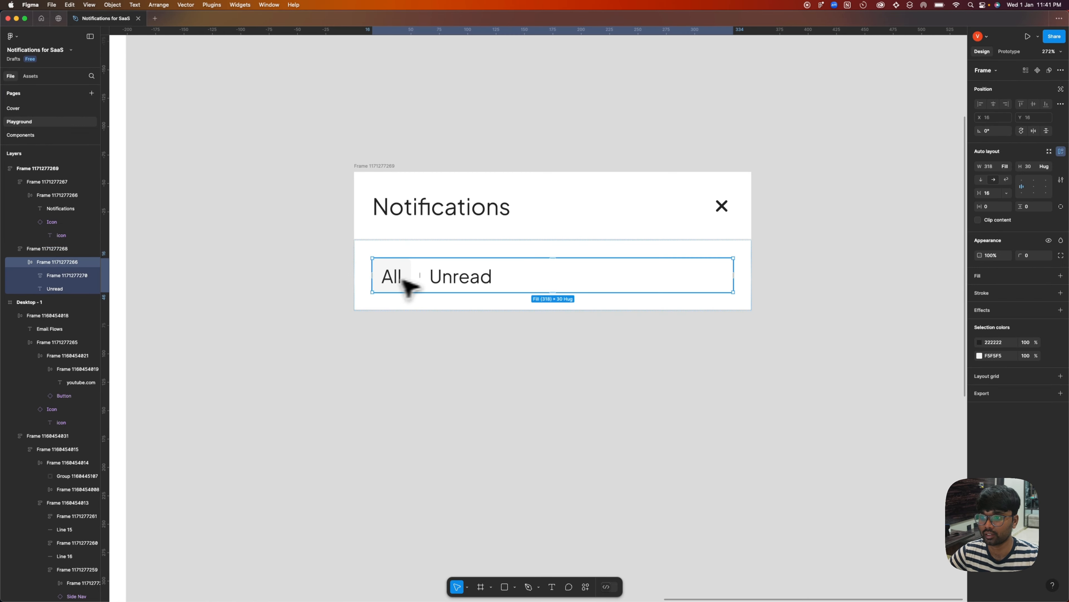
type("8")
key("Return")
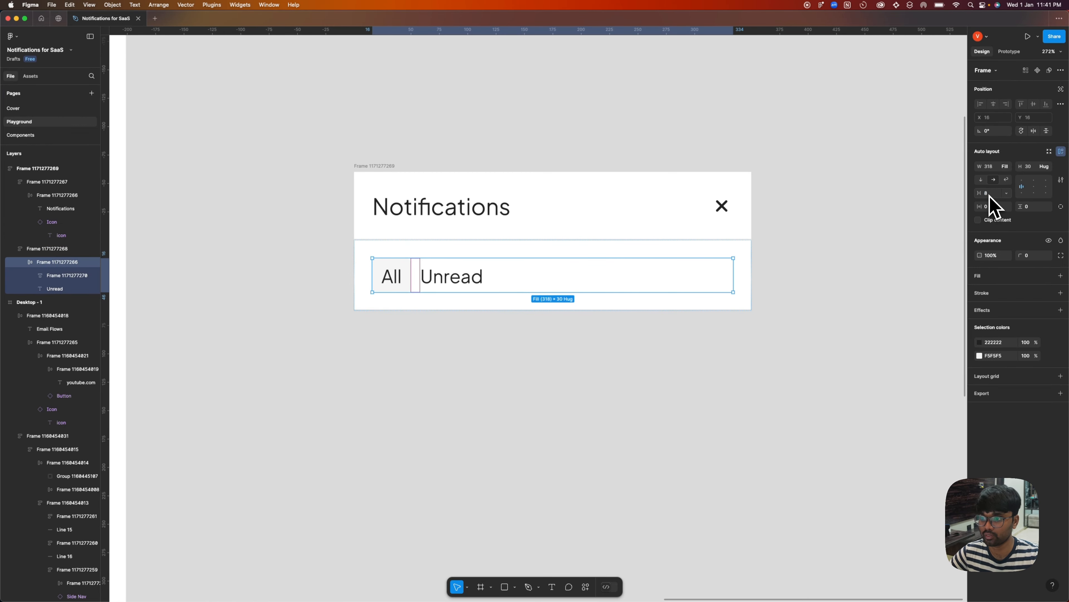
Set the All tab's horizontal padding to 12.
left_click(540, 326)
scroll(417, 295, "down", 2)
triple_click(403, 285)
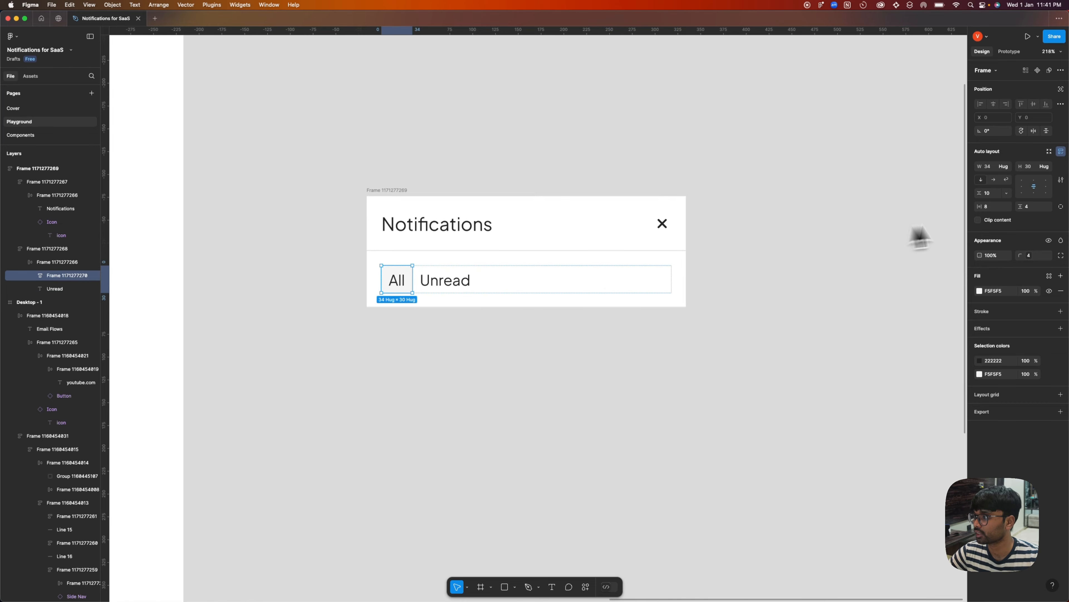
left_click(991, 207)
type("12")
key("Return")
Set the vertical padding of the outer frame around the All and Unread tabs to 8.
key("shift+Return")
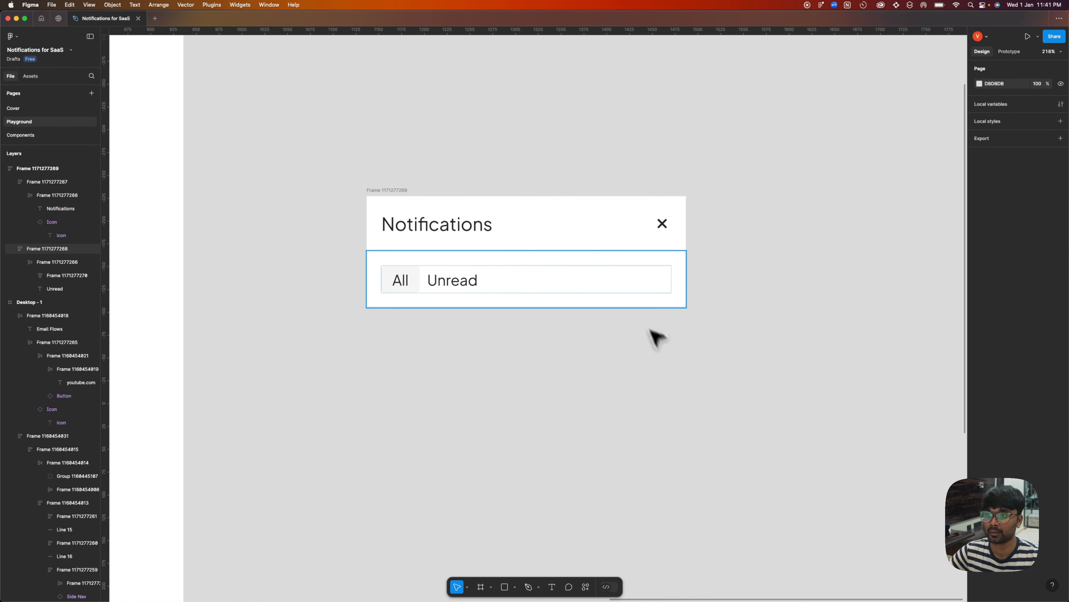
left_click(1031, 206)
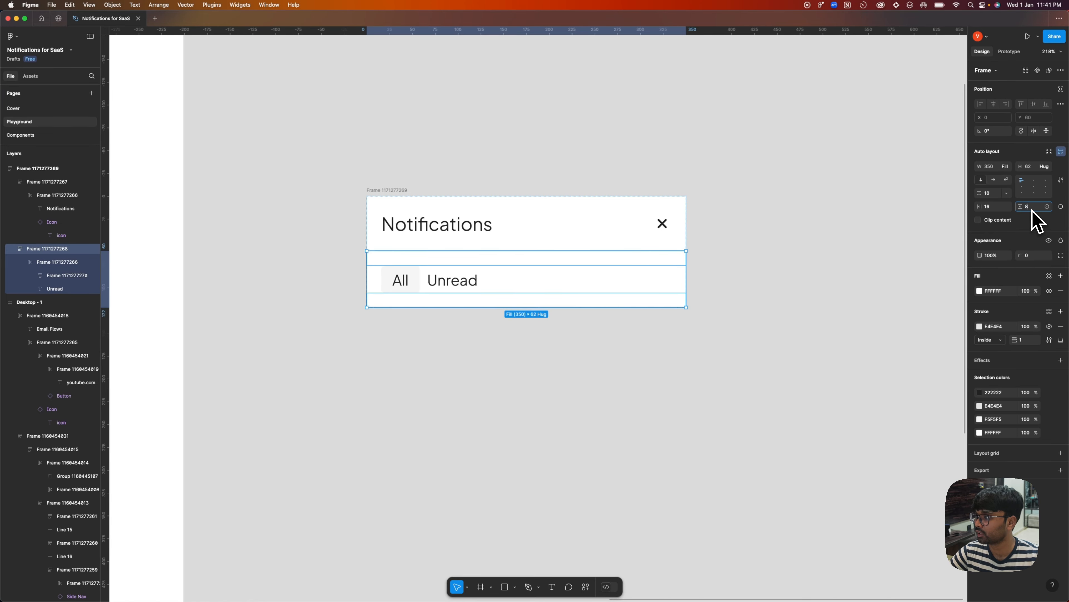
key("Return")
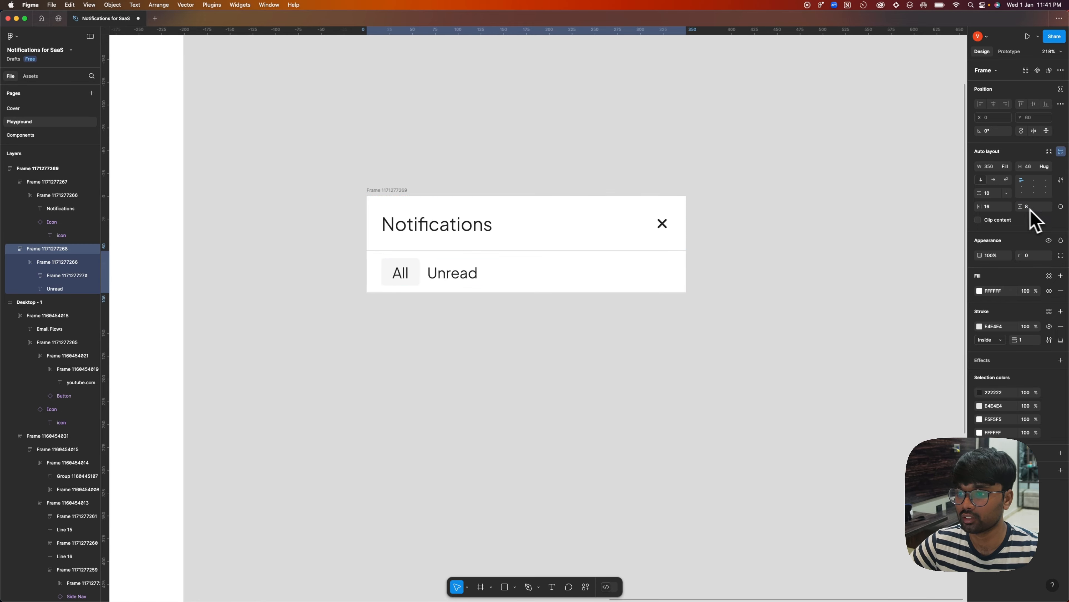
left_click(586, 353)
triple_click(405, 269)
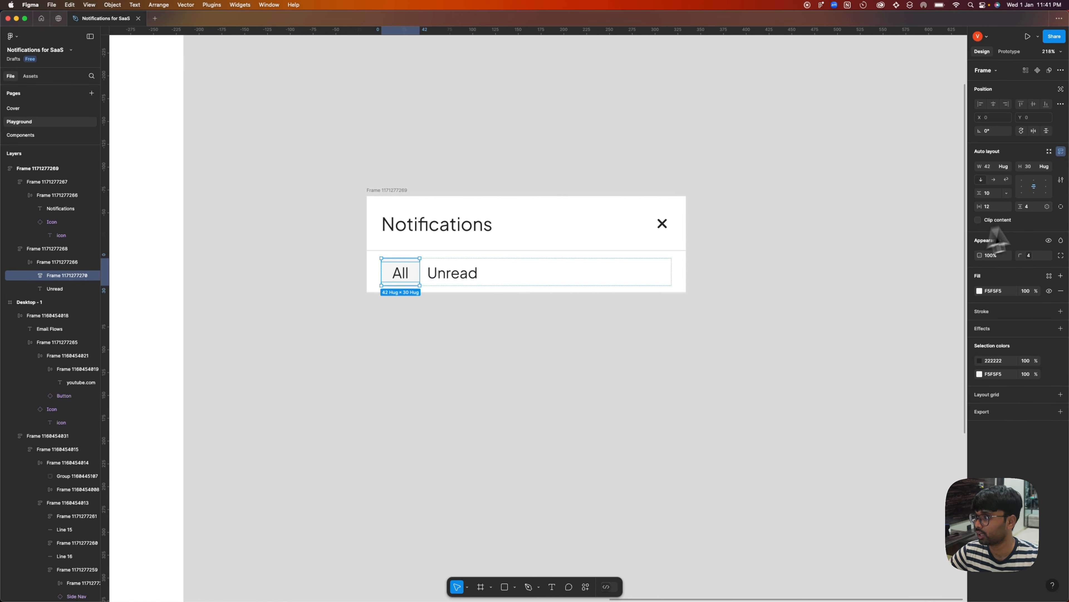
left_click(578, 289)
left_click(741, 324)
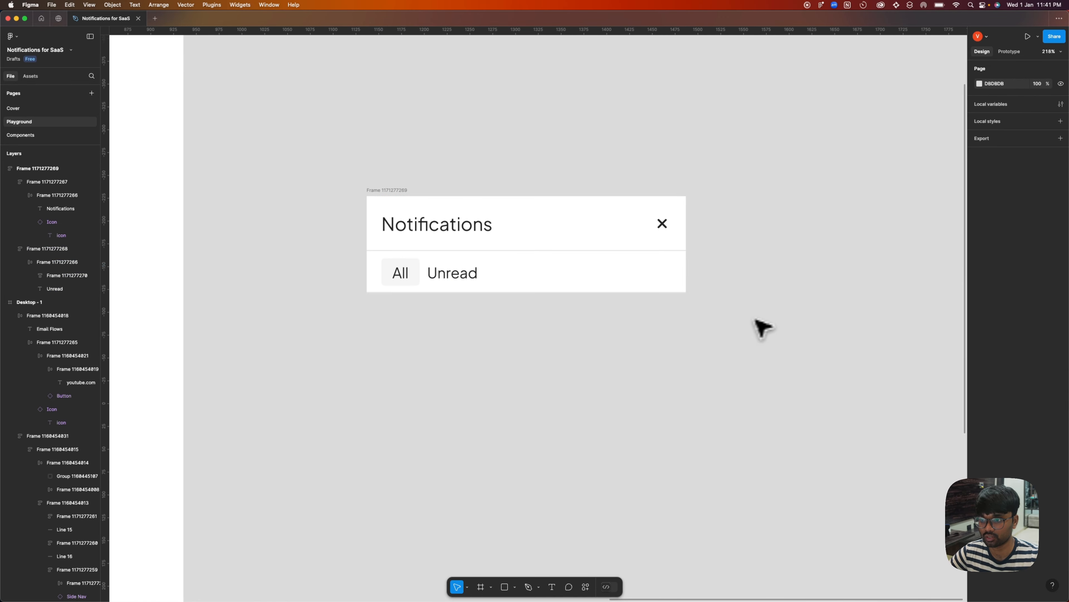
Add a bulleted text note reading "Icon ( Category Specific)" on the canvas below the notifications panel.
scroll(518, 337, "down", 5)
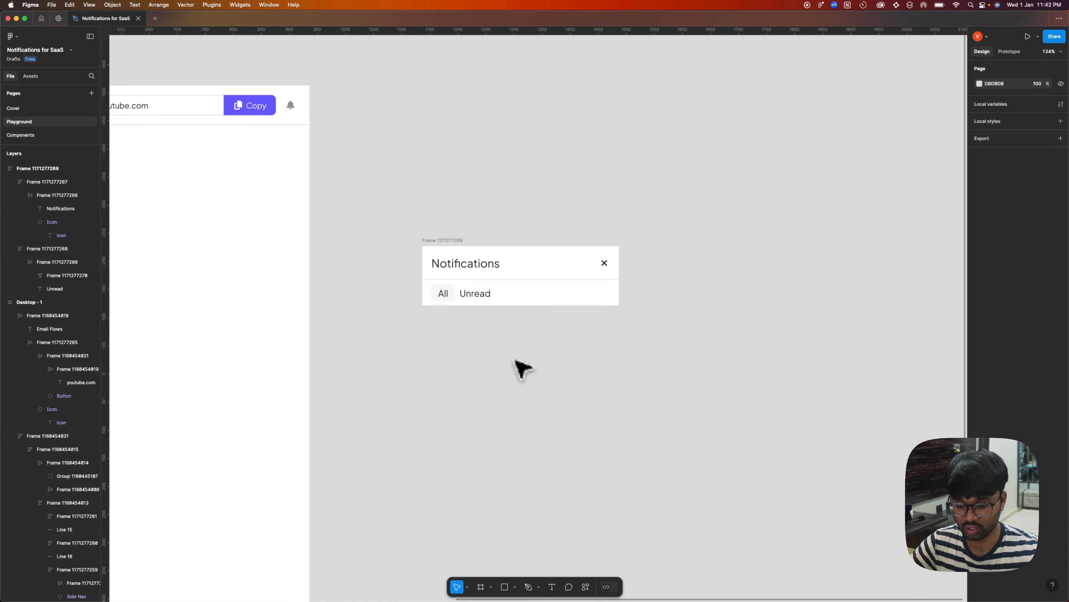
key("t")
scroll(514, 360, "down", 2)
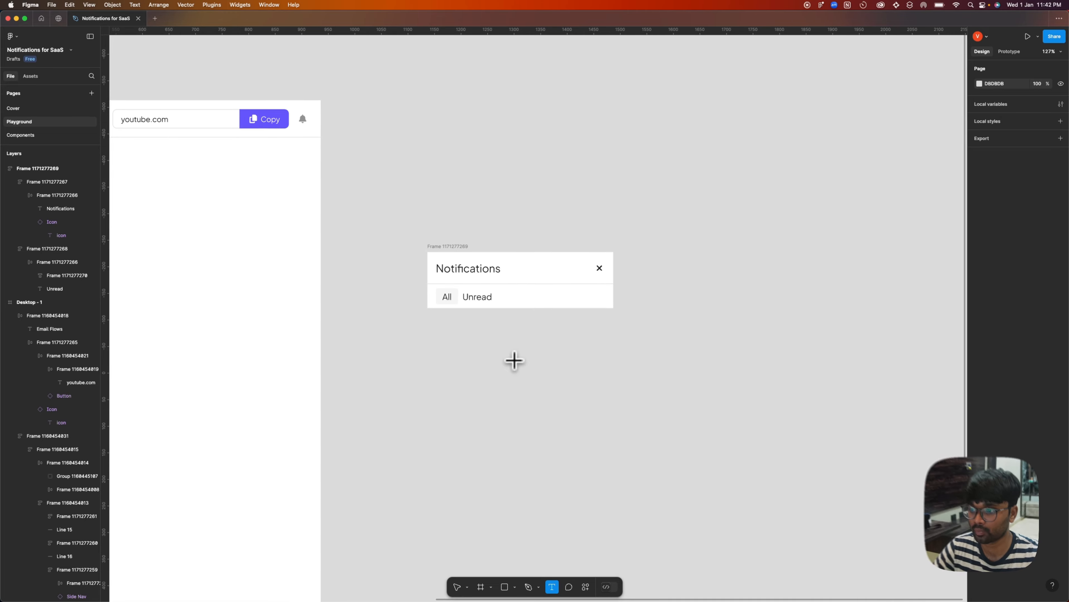
left_click(514, 360)
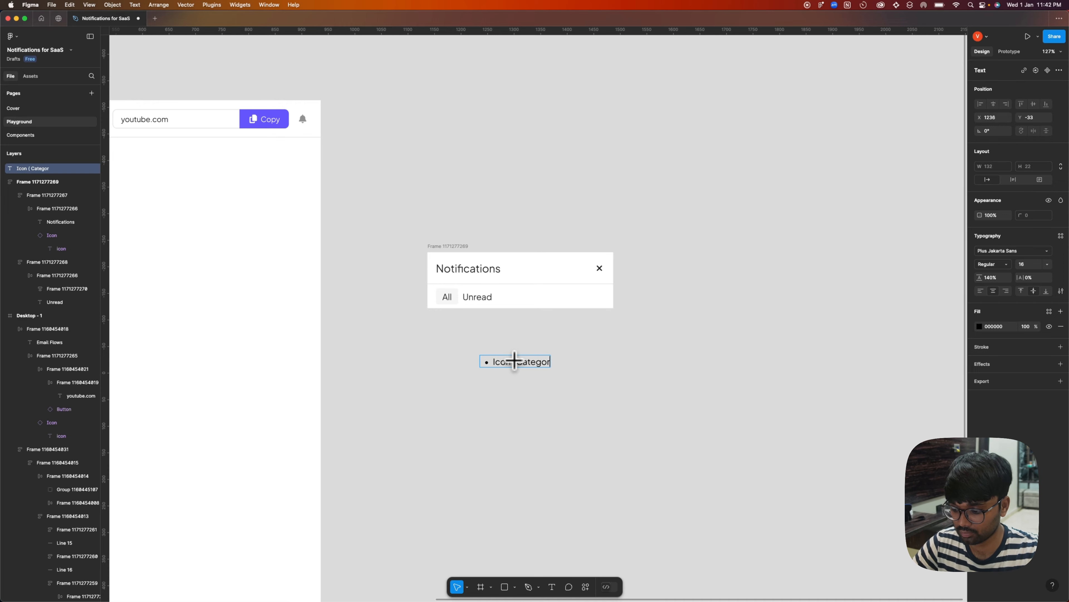
type("ic)")
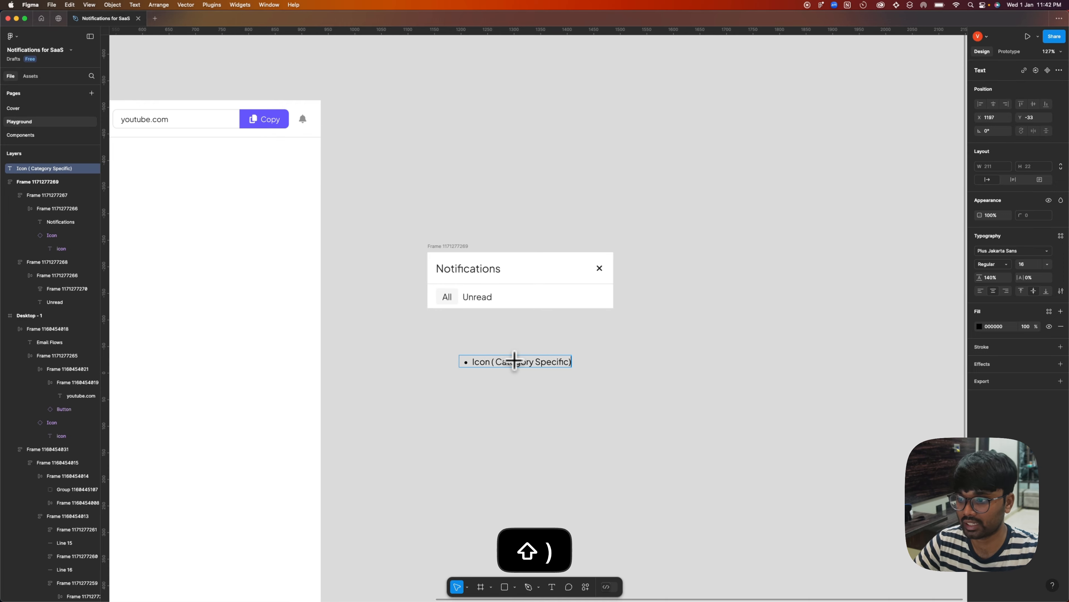
key("Escape")
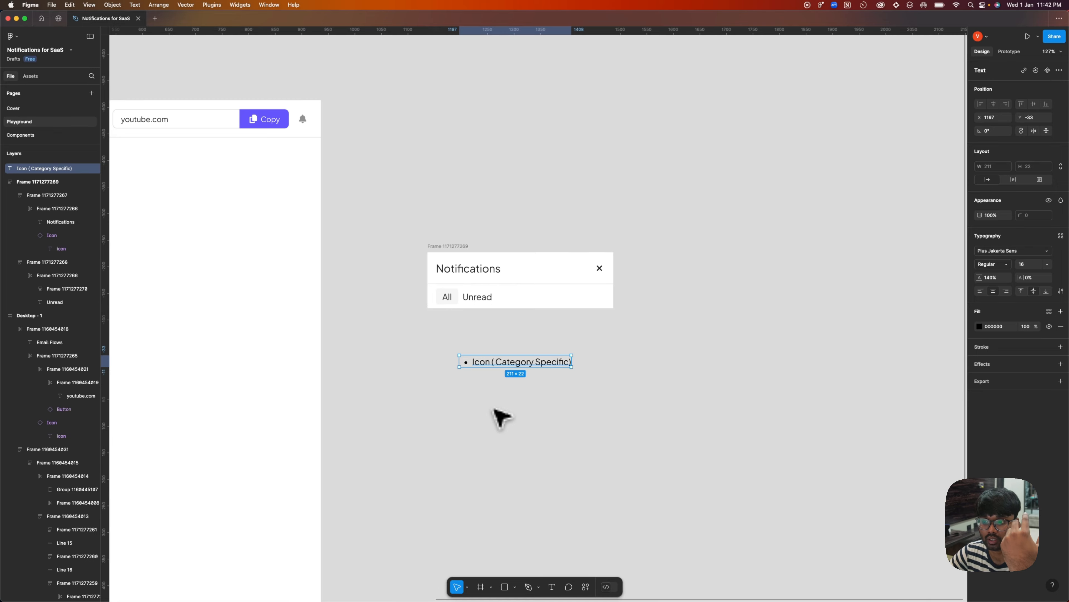
Examine the category icons in the dashboard's side navigation, from Home down to Email Flows.
scroll(382, 310, "left", 15)
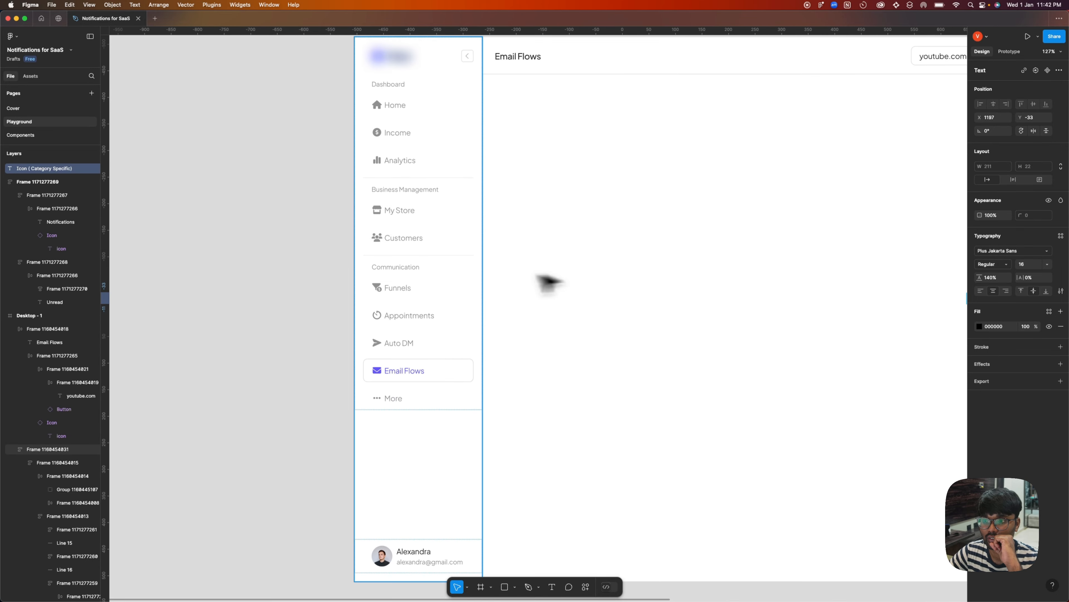
scroll(438, 258, "down", 5)
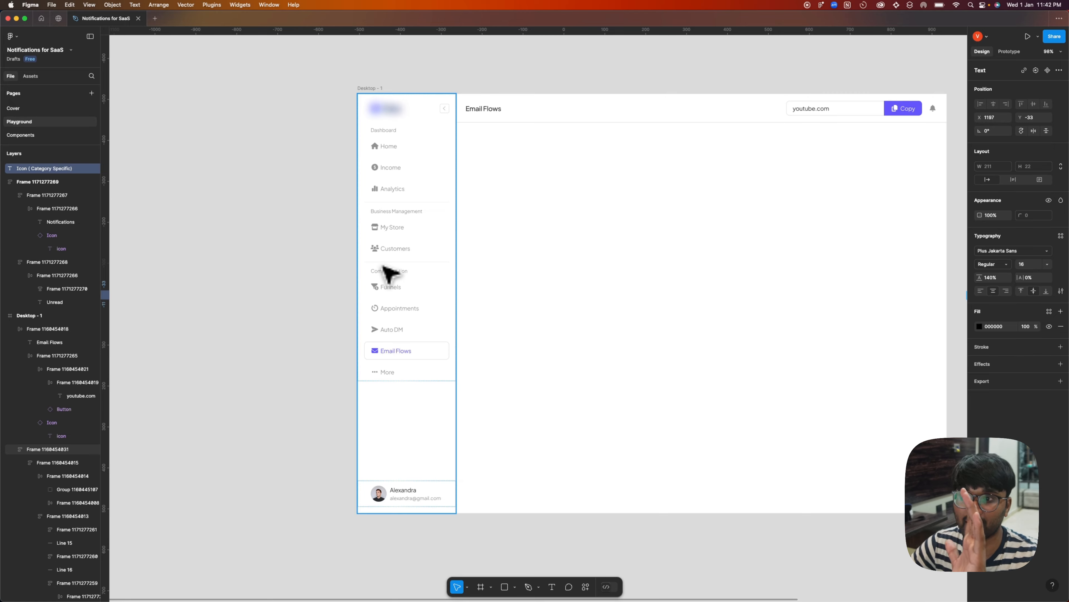
scroll(381, 173, "up", 8)
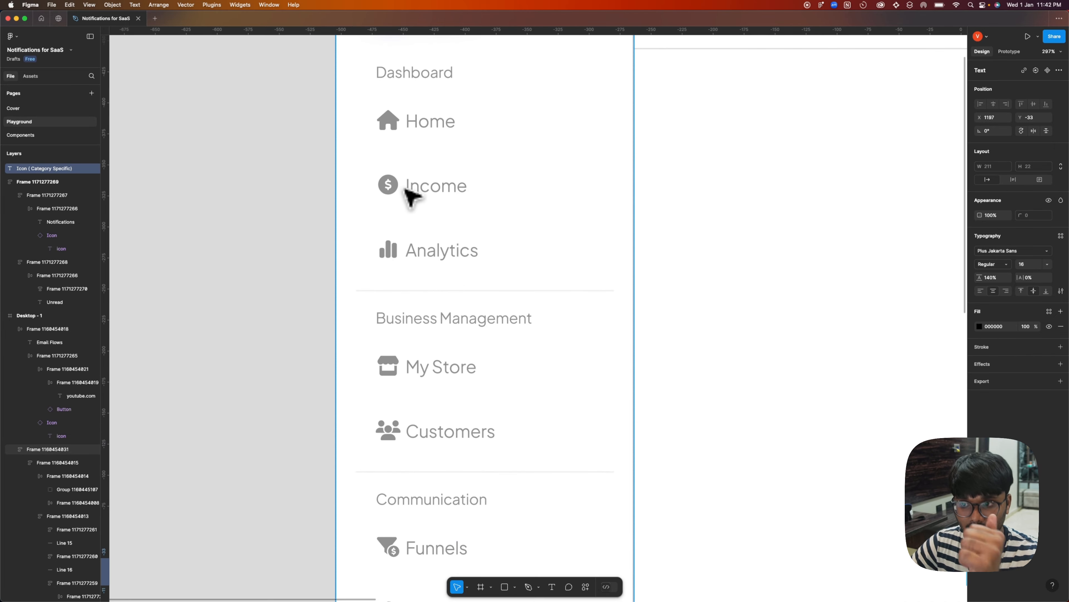
scroll(411, 196, "down", 5)
scroll(408, 202, "up", 1)
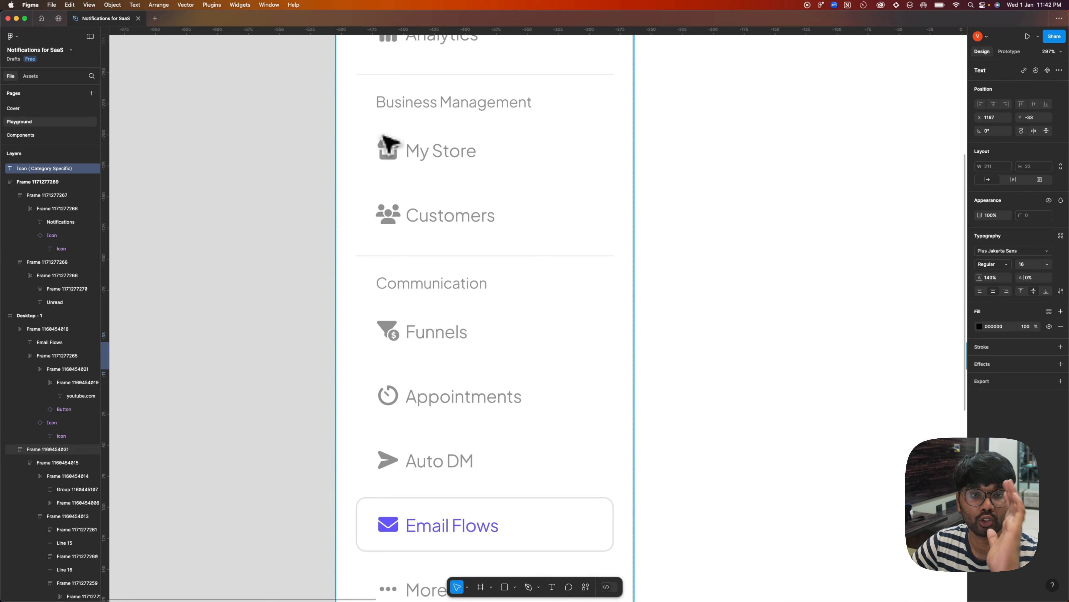
scroll(387, 143, "down", 5)
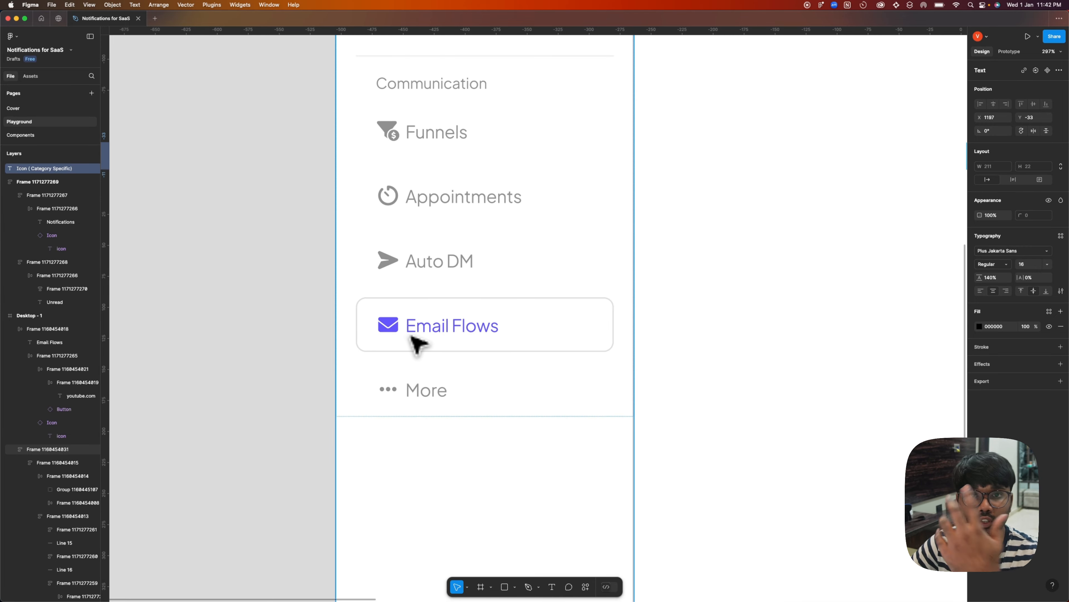
Extend the bulleted note with the lines "Summary of the notification", "Time" and "Action Button (Optional)".
scroll(275, 270, "down", 10)
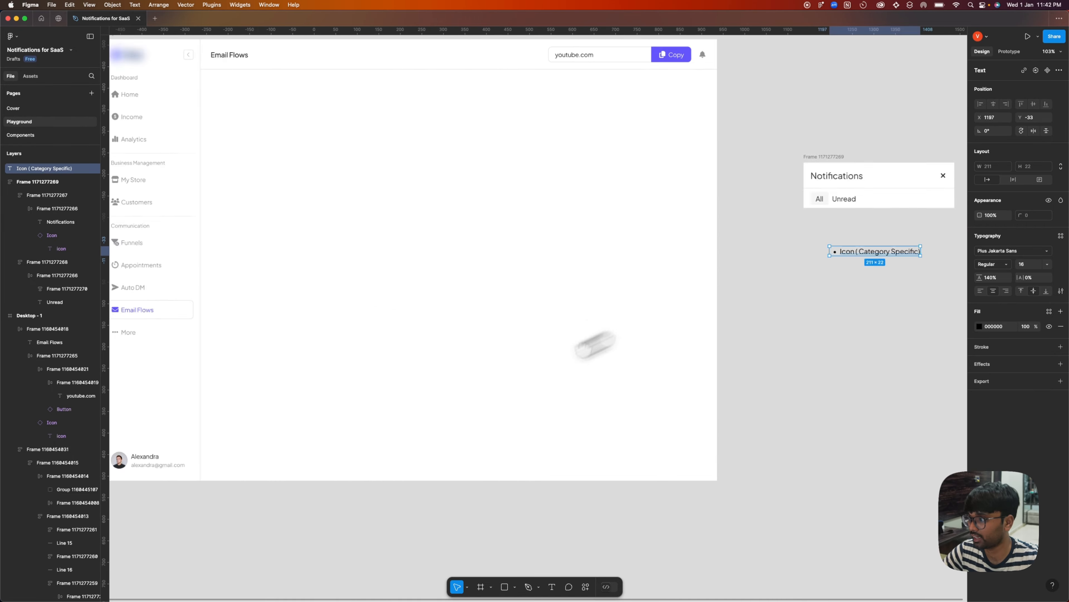
double_click(526, 305)
key("Right")
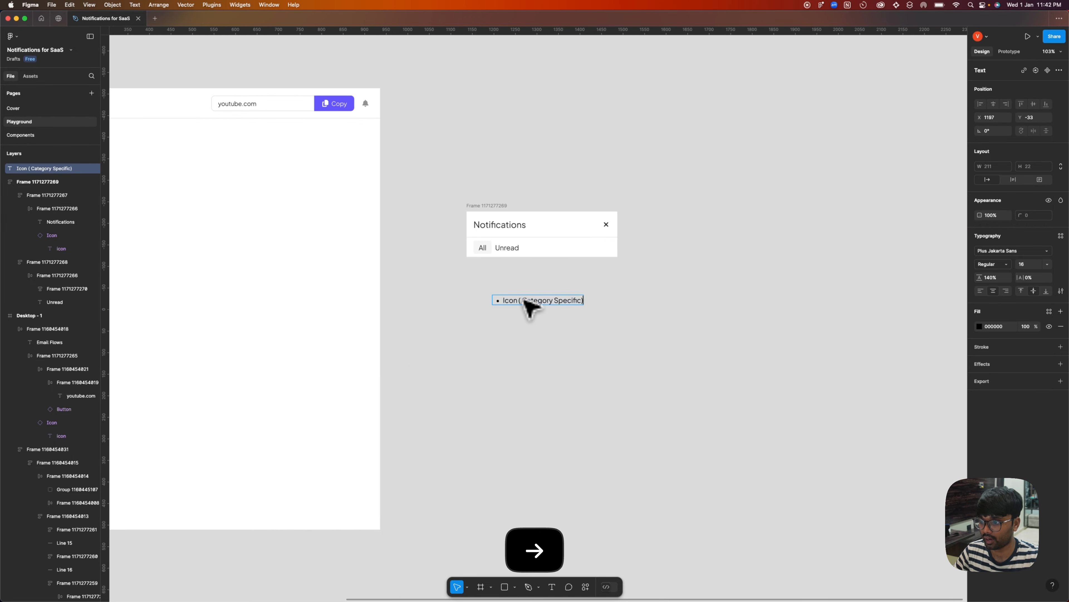
key("Return")
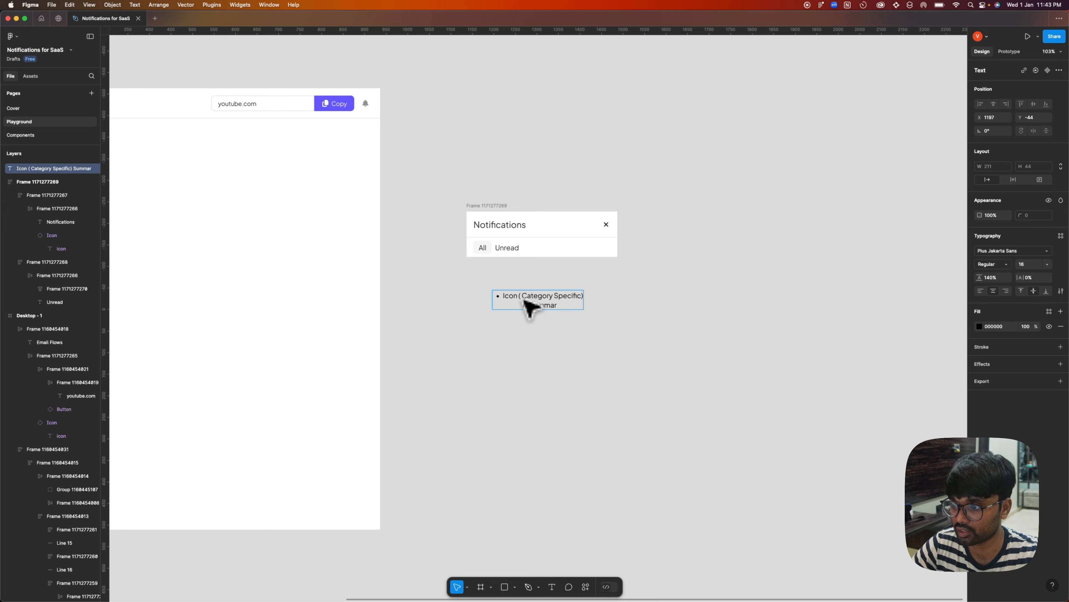
type("Summary o")
key("BackSpace")
type("p")
type("the notification")
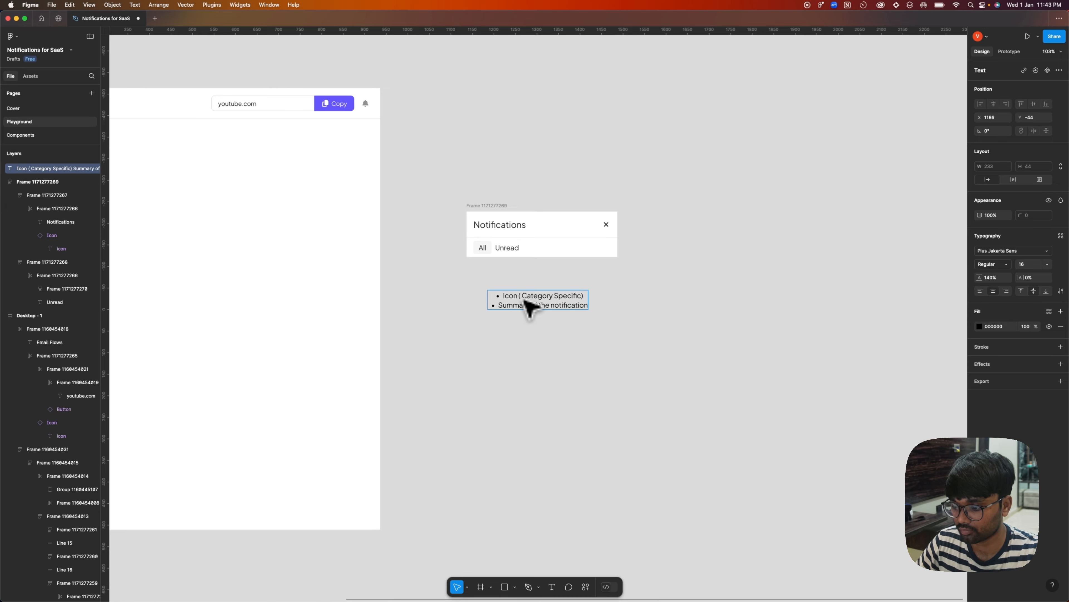
key("Return")
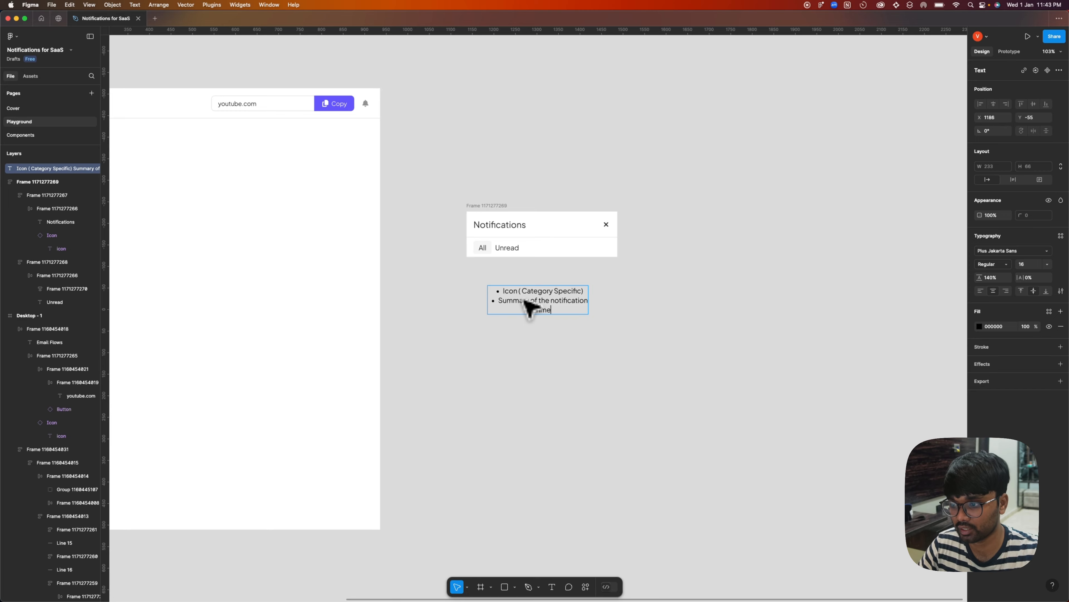
key("Return")
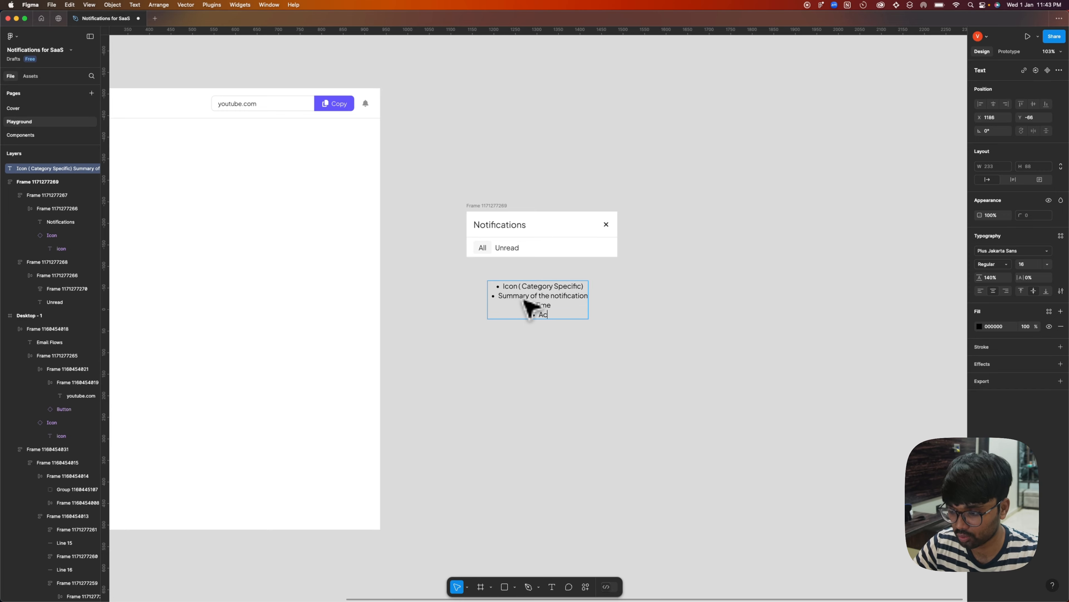
type("Action Button")
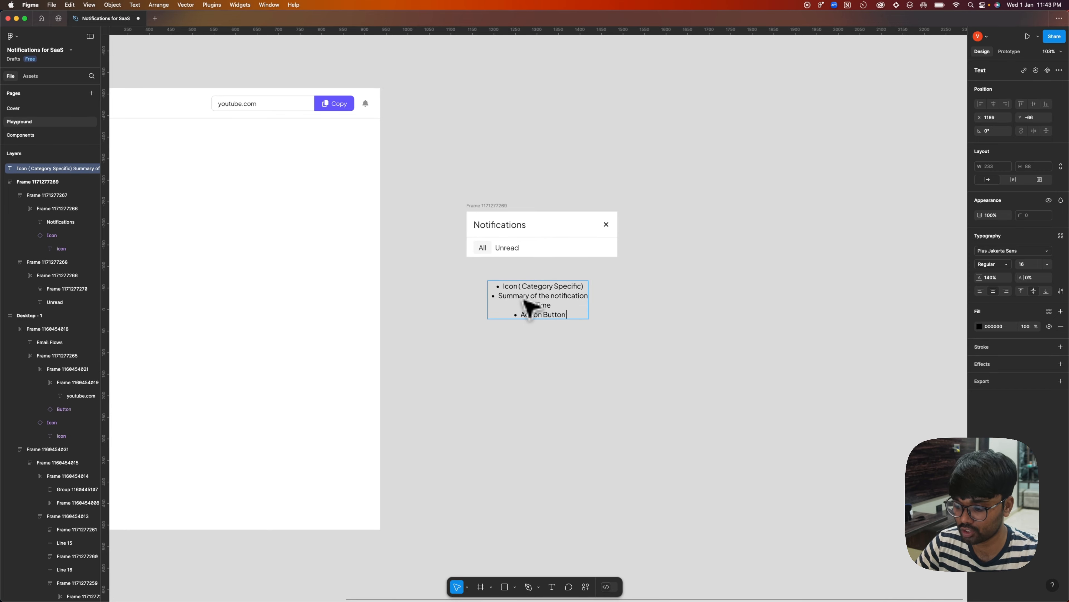
type(" (Optional)")
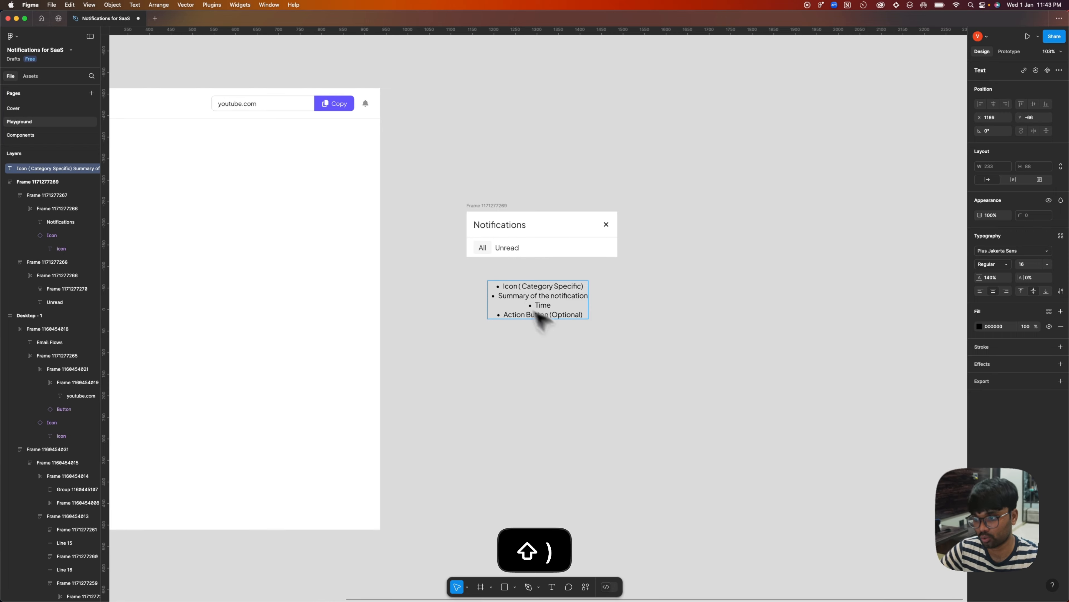
Left-align the bulleted note and move it beside the notifications panel, to the right of its header.
key("Escape")
left_click(980, 290)
left_click_drag(509, 306, 681, 242)
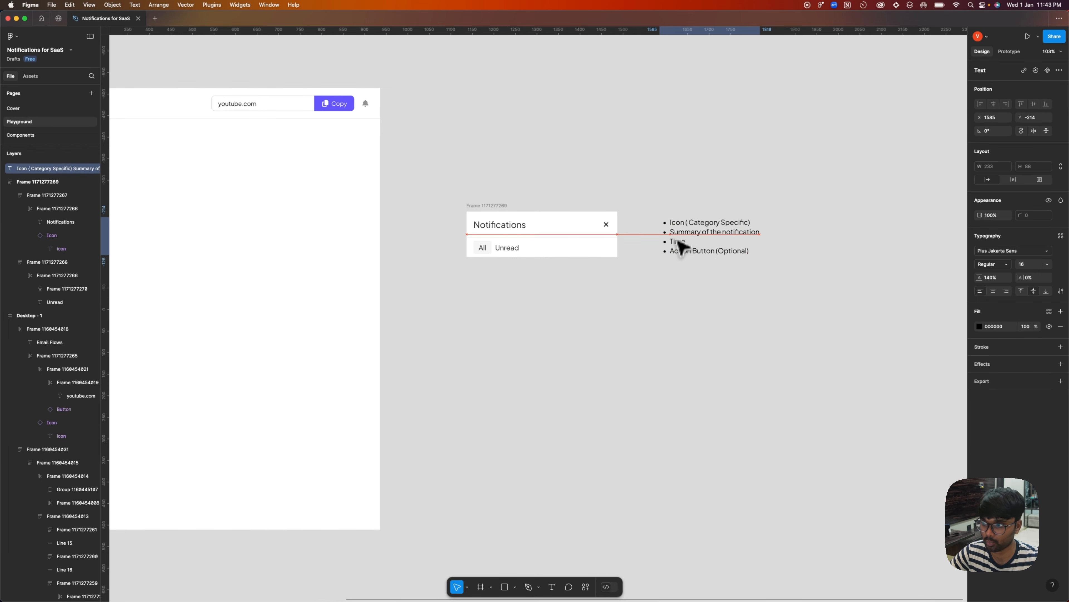
left_click(661, 322)
double_click(690, 252)
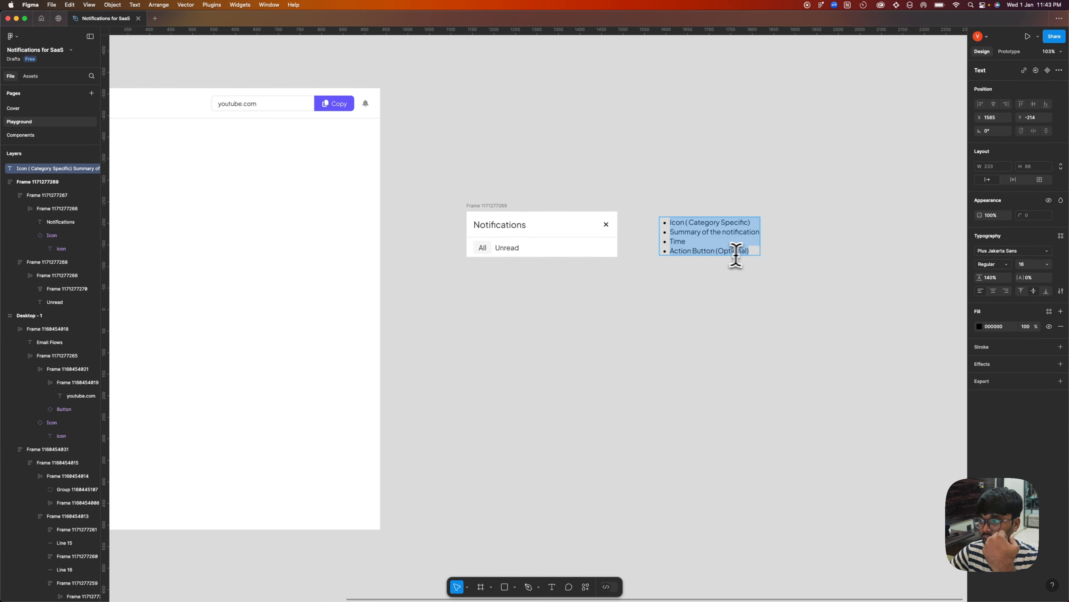
left_click_drag(750, 255, 674, 254)
left_click(678, 273)
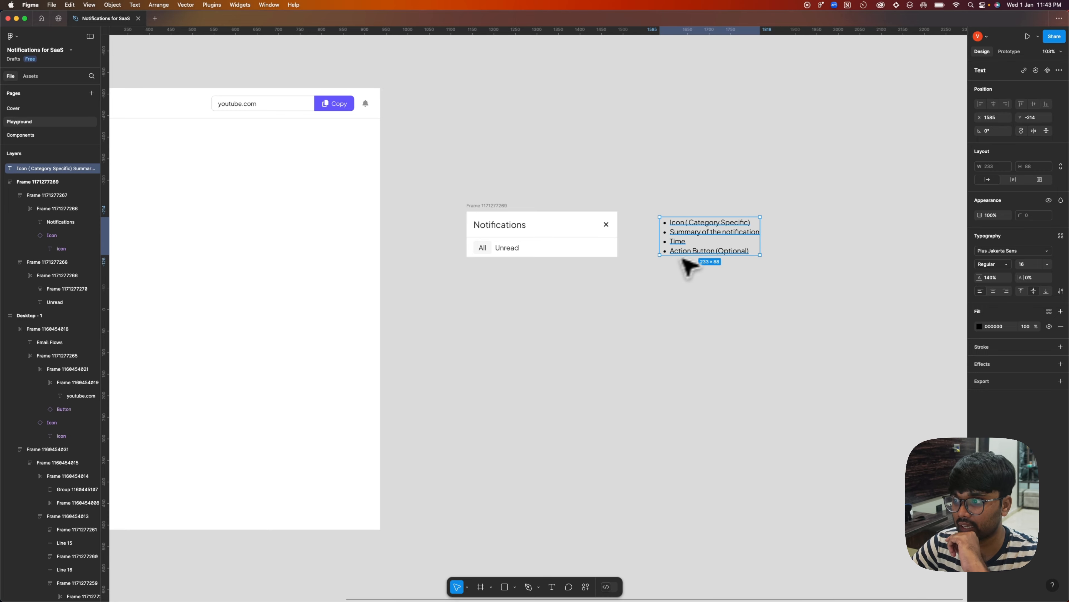
left_click(685, 306)
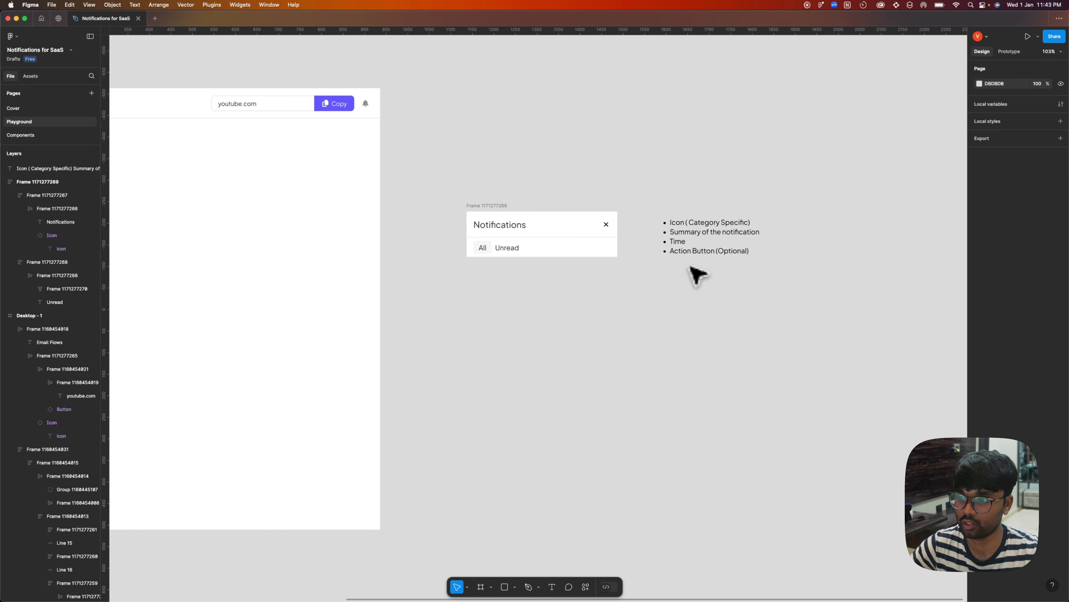
Duplicate the tabs row onto the canvas below the notifications panel and delete the All tab from the copy.
left_click_drag(555, 249, 574, 308, "alt")
left_click(563, 350)
scroll(507, 311, "up", 5)
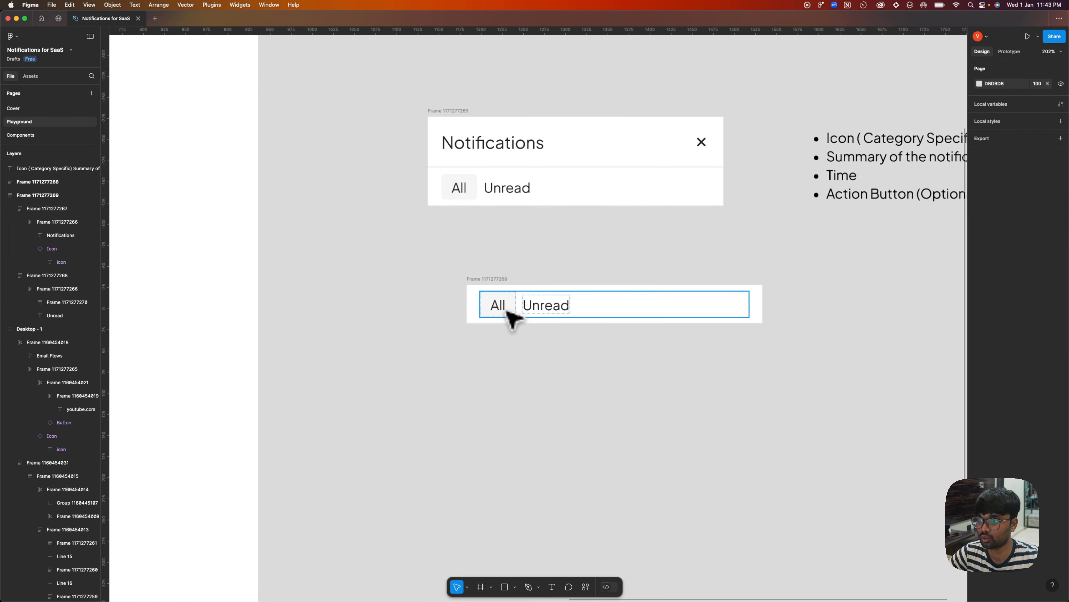
double_click(501, 307)
key("BackSpace")
Ungroup the inner frame around the Unread text in the copied row.
left_click(522, 306)
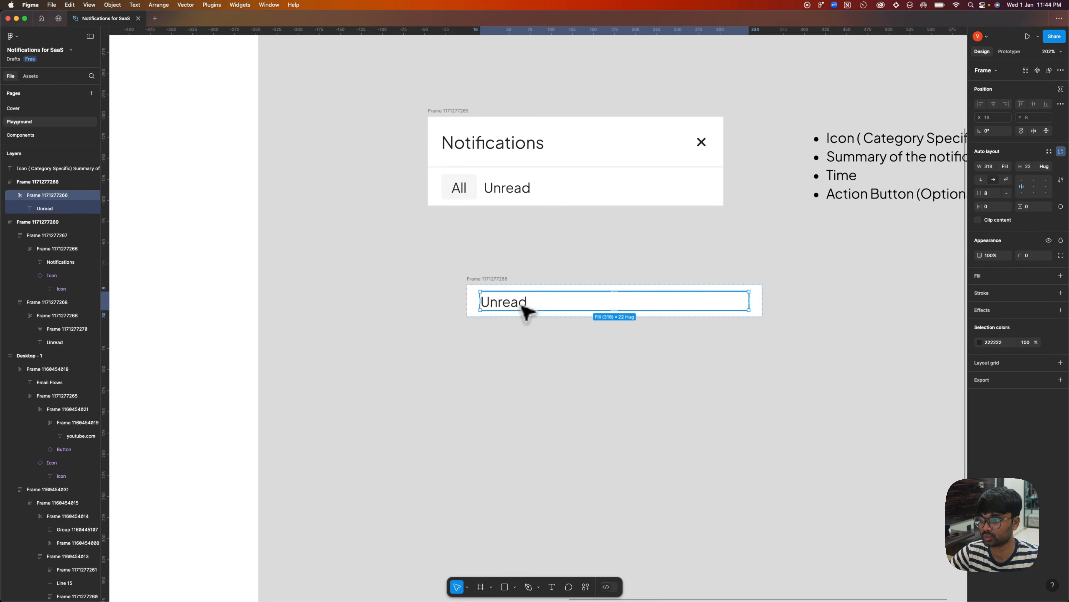
right_click(526, 311)
left_click(586, 405)
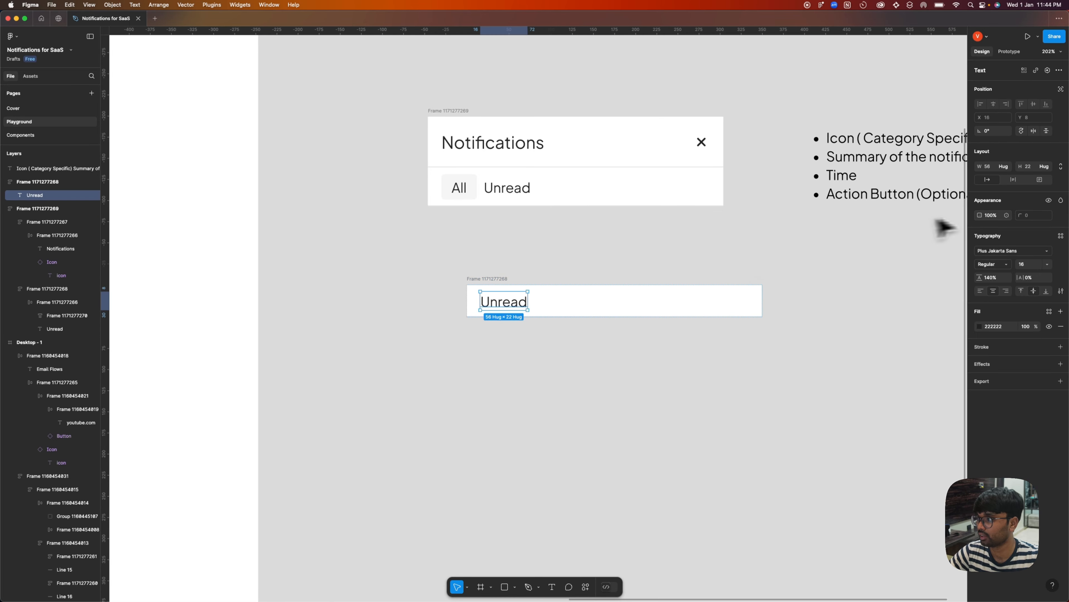
Make the copied row's Unread text fill the container width and left-align it.
left_click(1004, 167)
left_click(1003, 176)
left_click(867, 292)
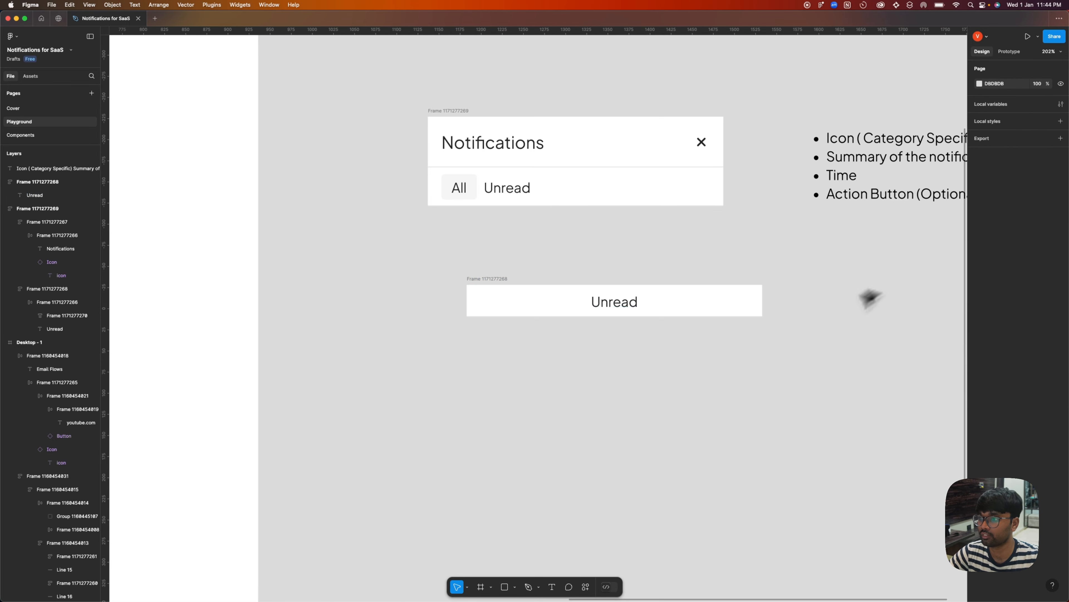
scroll(673, 351, "right", 2)
left_click(673, 327)
left_click(981, 291)
left_click(948, 299)
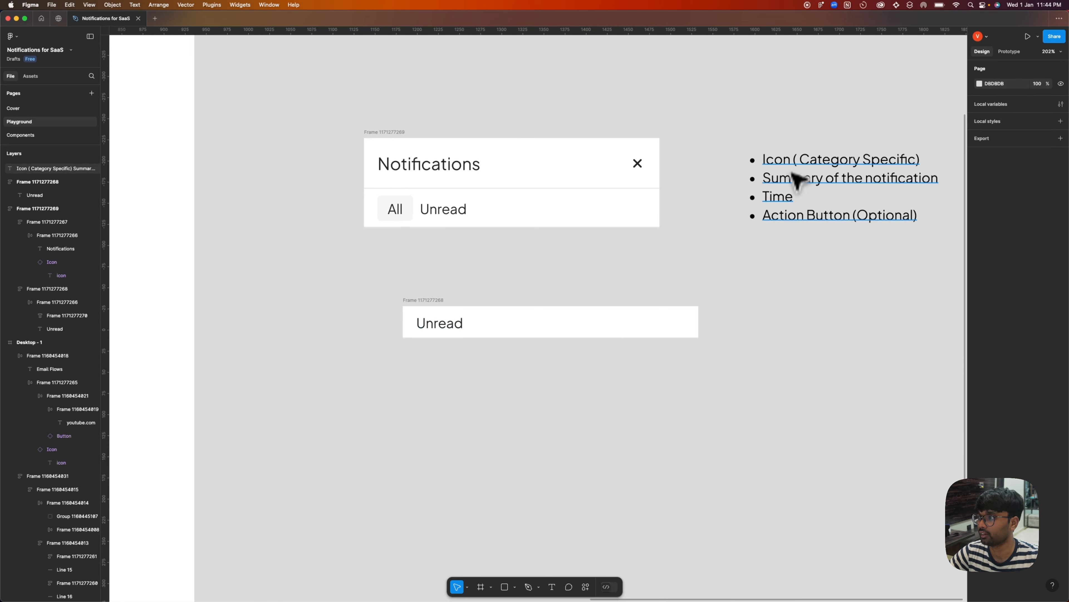
Copy the close icon from the Notifications header into the new row before Unread, and set the row's layout to horizontal.
double_click(800, 160)
key("Escape")
left_click(649, 167)
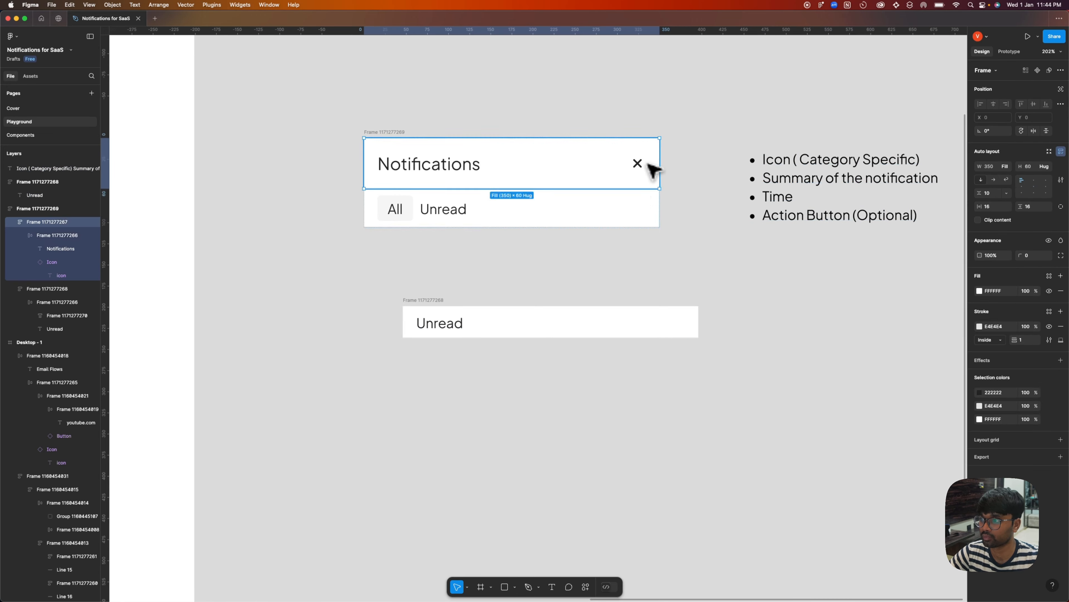
double_click(639, 164)
key("super+c")
left_click(419, 319)
key("super+v")
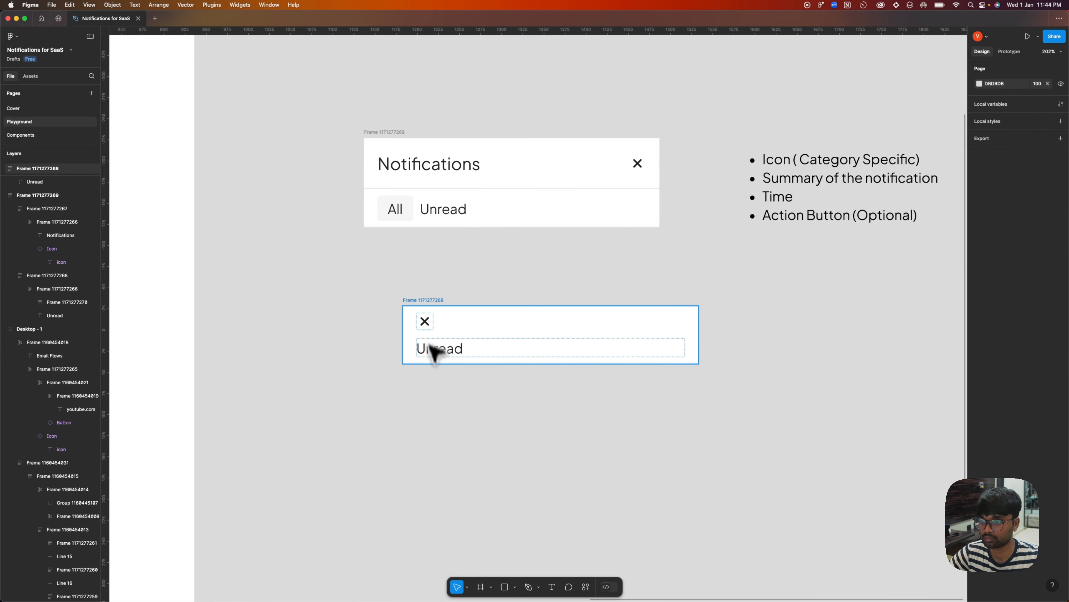
left_click(993, 179)
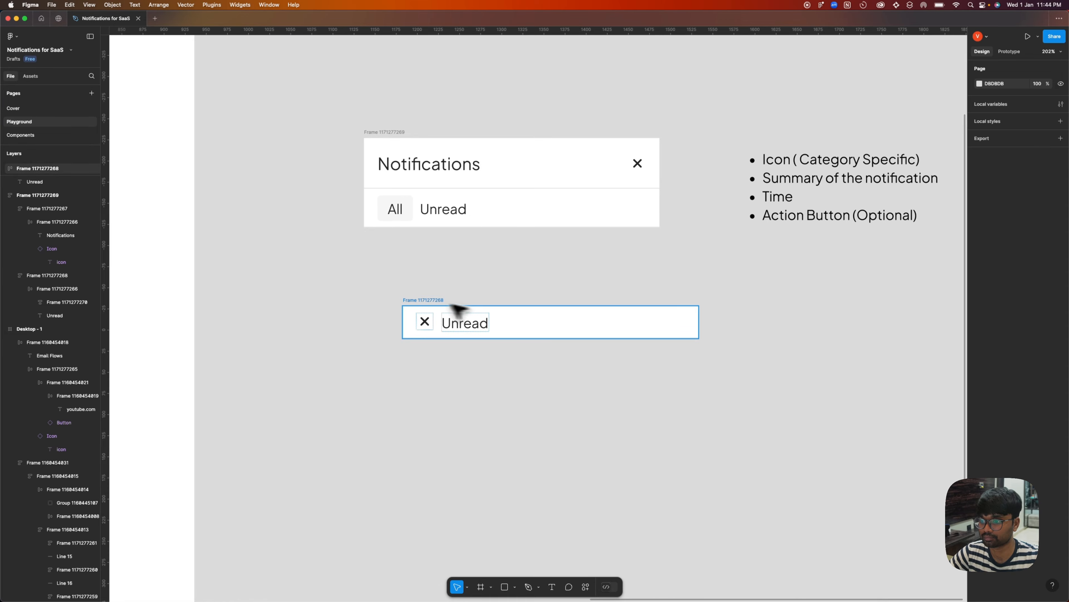
left_click(895, 246)
Change the new row's icon to the solid envelope used for Email Flows in the side navigation.
scroll(735, 313, "down", 10)
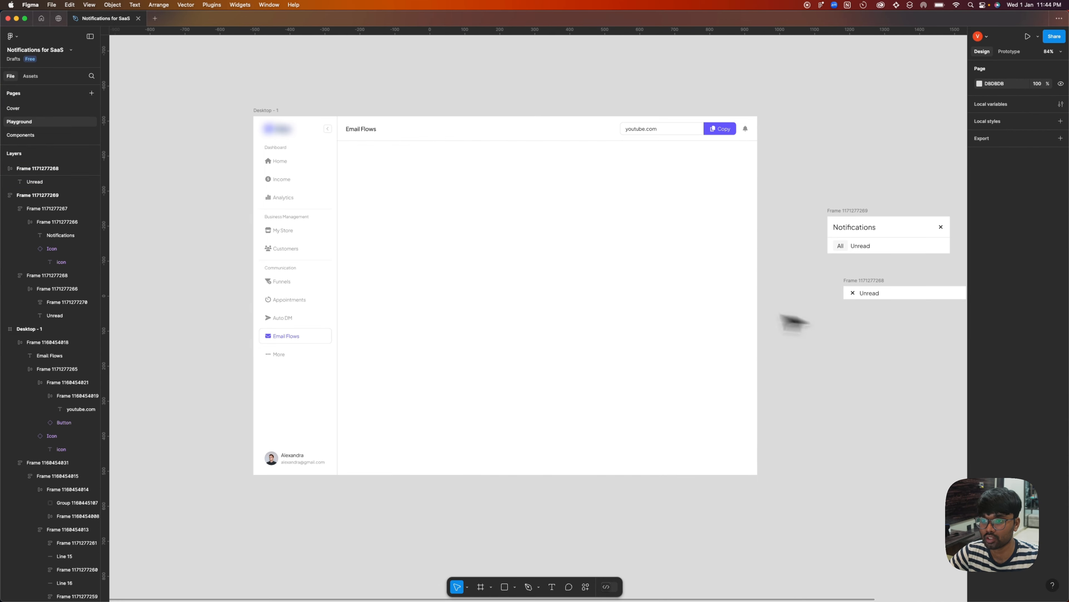
scroll(334, 375, "up", 10)
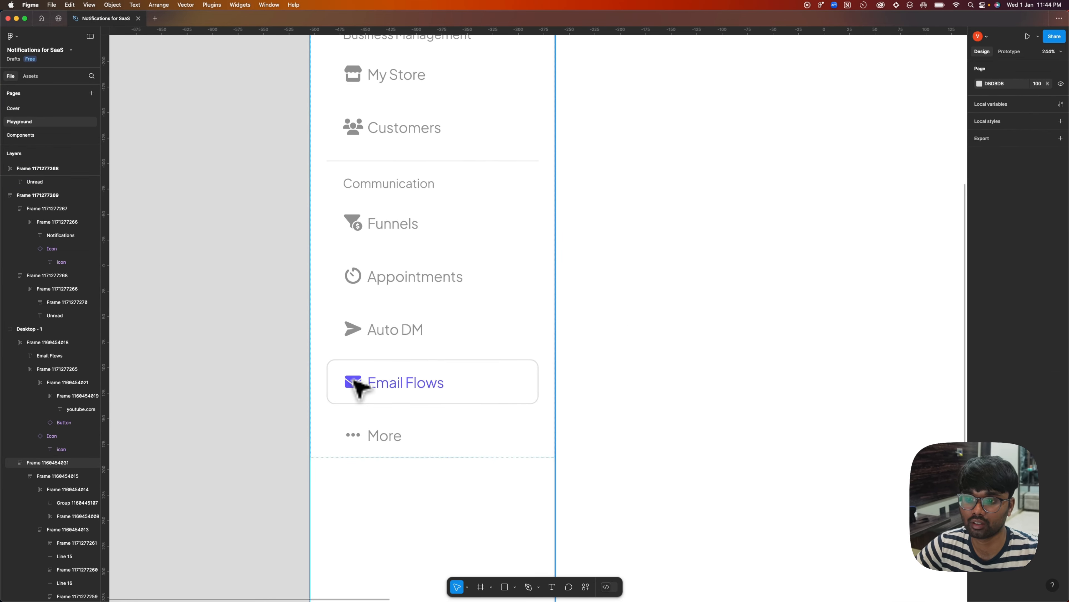
scroll(313, 330, "down", 10)
left_click_drag(636, 358, 519, 378)
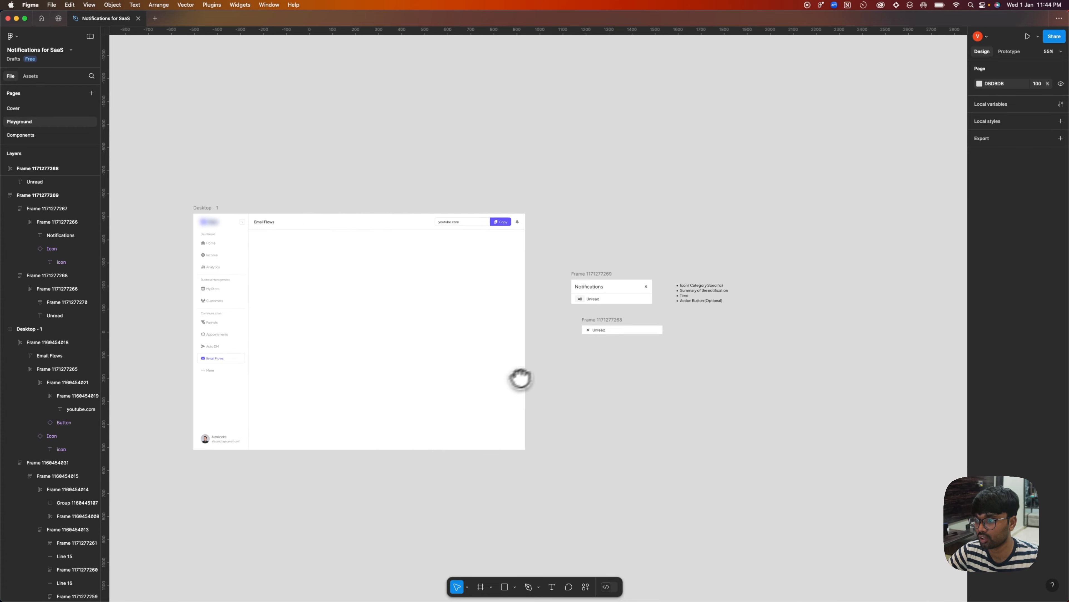
scroll(575, 342, "up", 10)
left_click(609, 304)
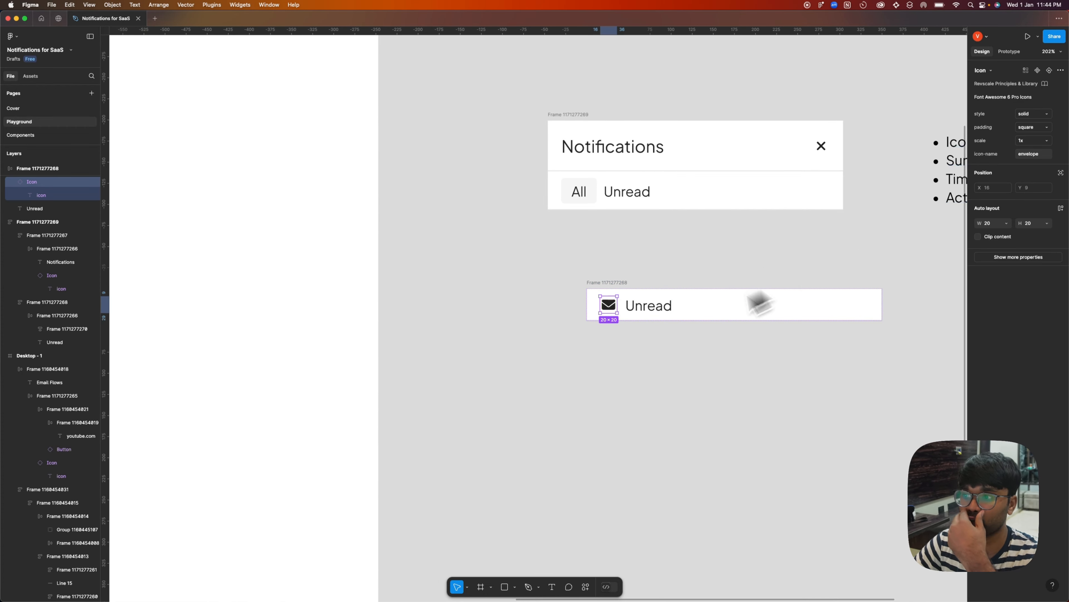
Set the gap between the envelope icon and the text in the new row to 8.
scroll(603, 326, "down", 3)
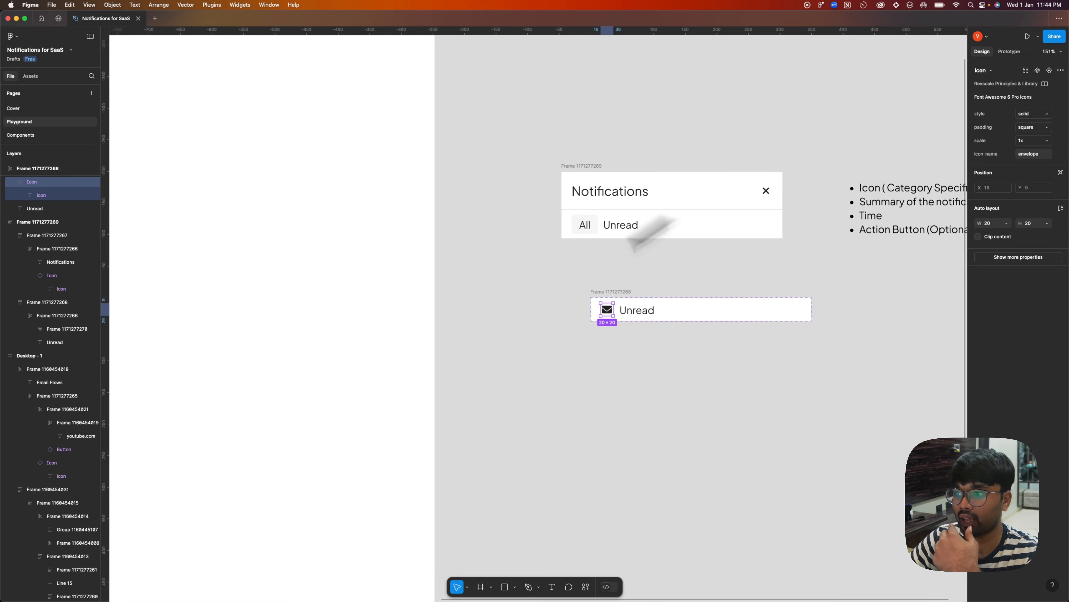
left_click(694, 313)
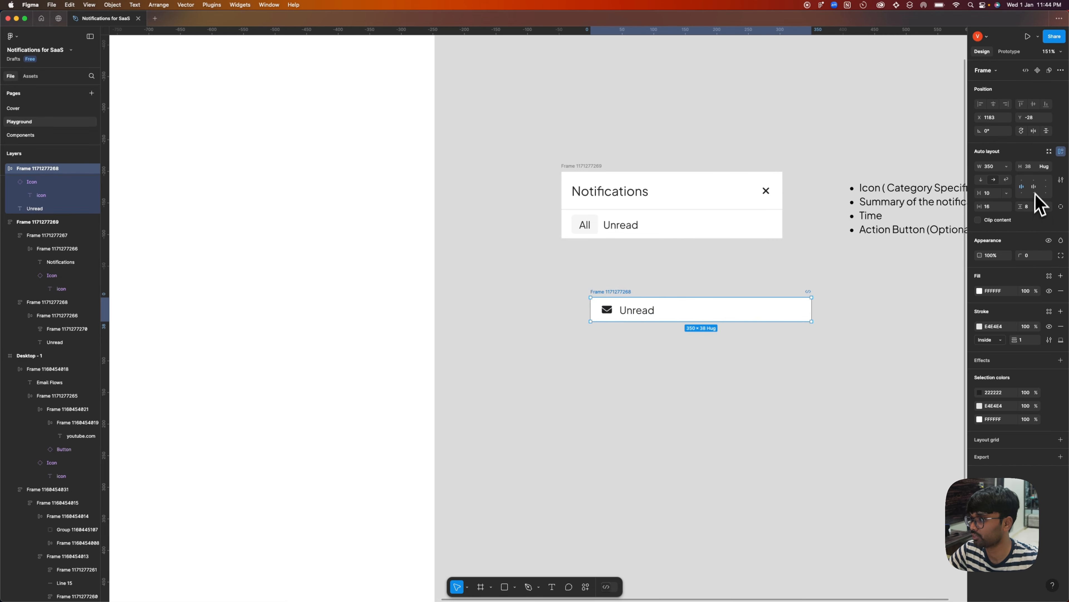
left_click(989, 193)
type("8")
key("Return")
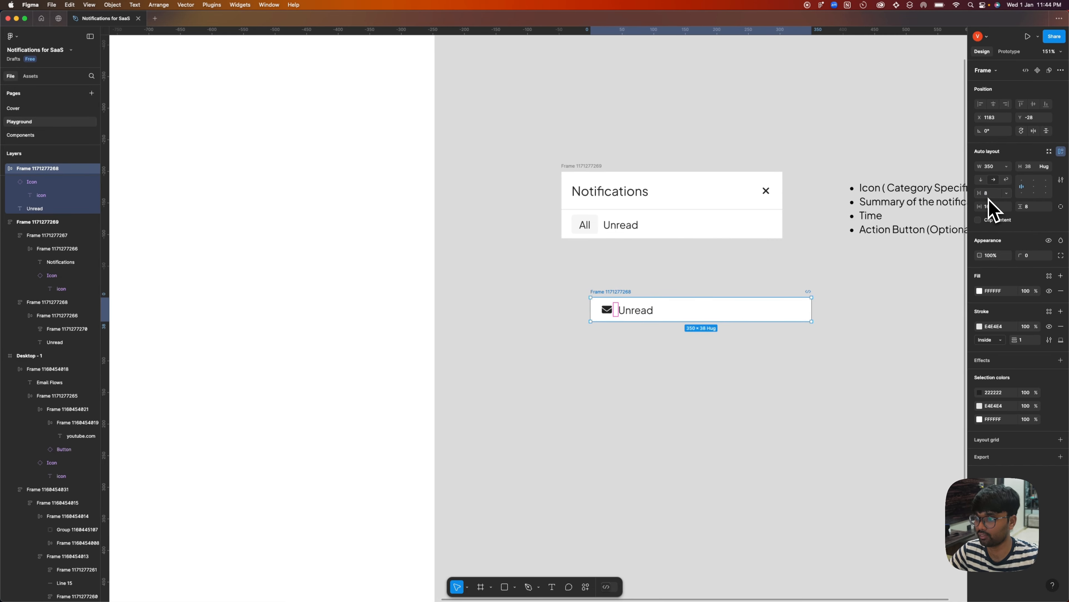
Check the auto layout spacing of the All and Unread tabs row in the notifications panel.
left_click(615, 273)
left_click(609, 228)
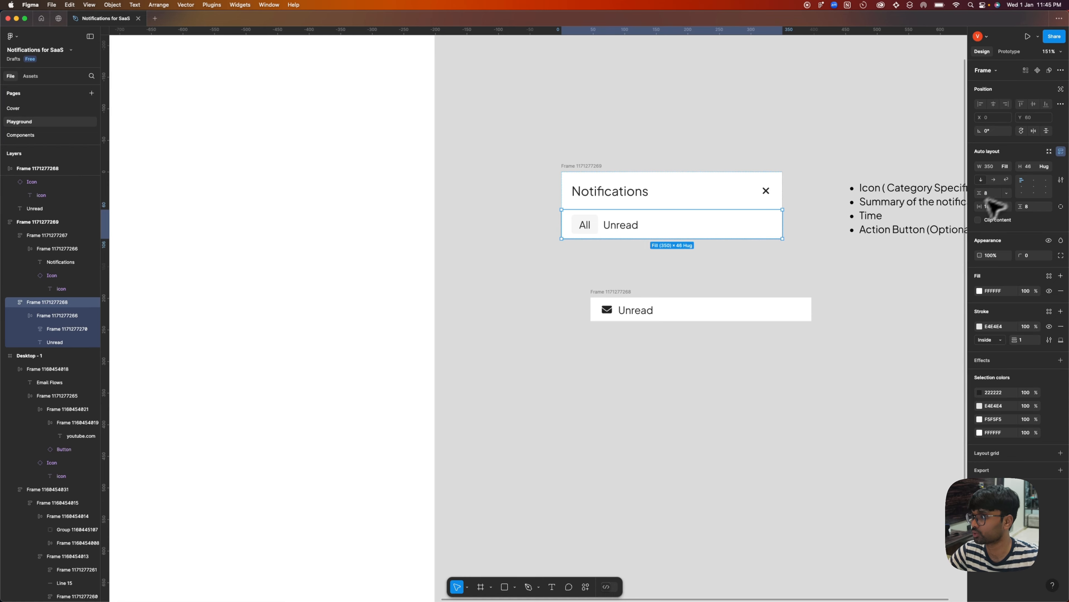
left_click(551, 260)
left_click(631, 204)
left_click(545, 289)
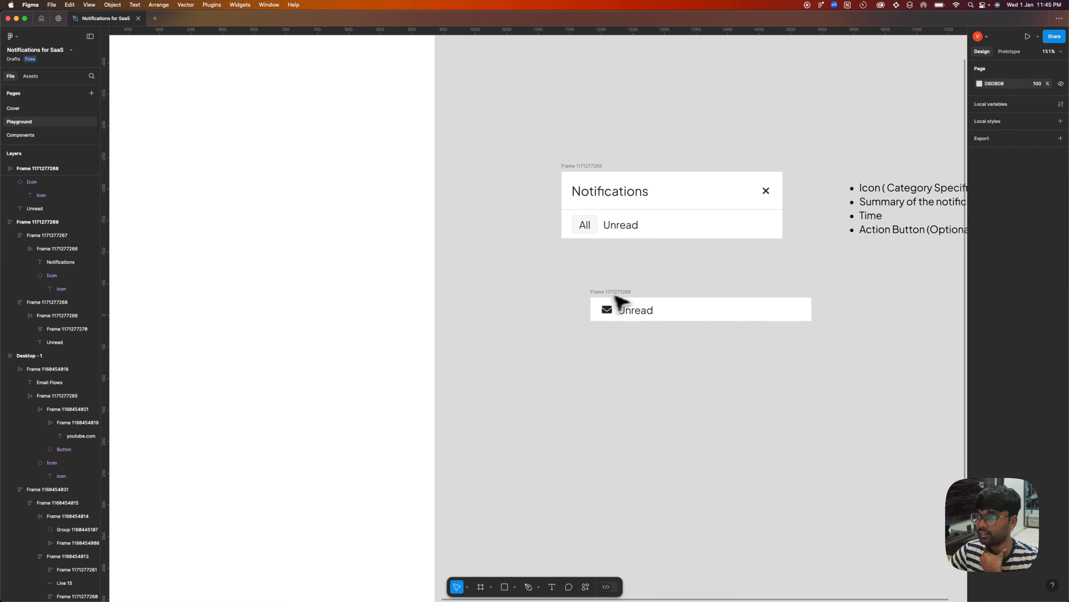
Replace the Unread text in the new row with "You have a new email".
double_click(623, 306)
scroll(636, 315, "up", 2)
scroll(651, 349, "right", 5)
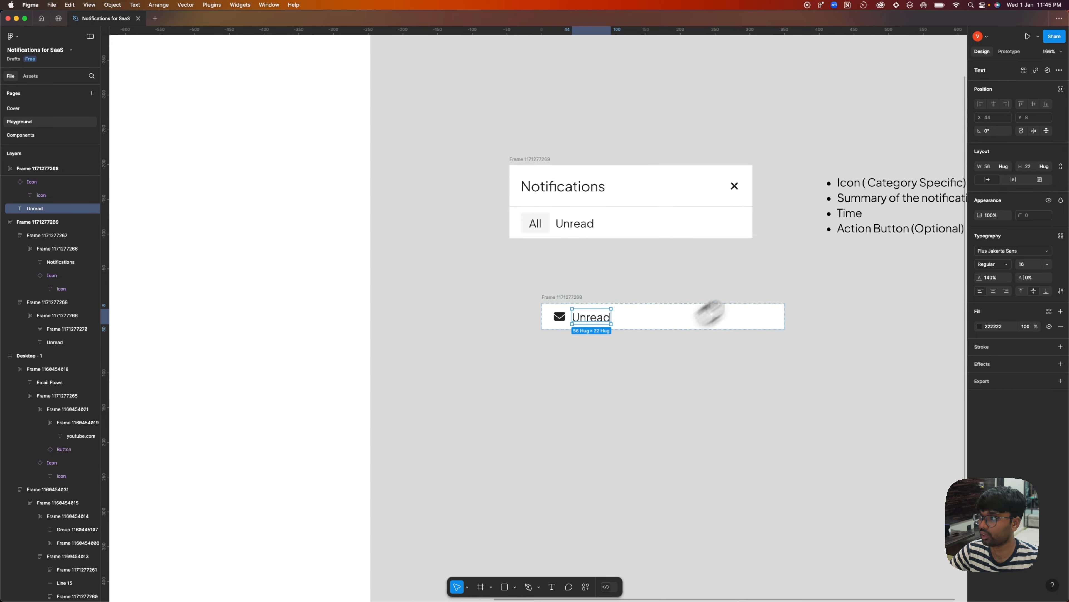
left_click(805, 214)
double_click(522, 333)
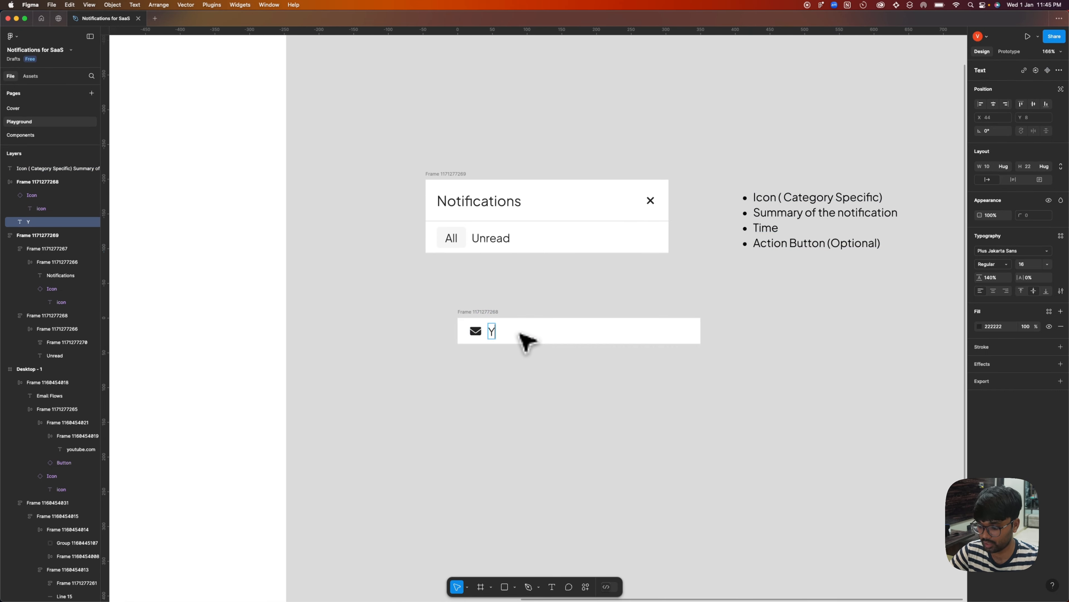
type("You have a new")
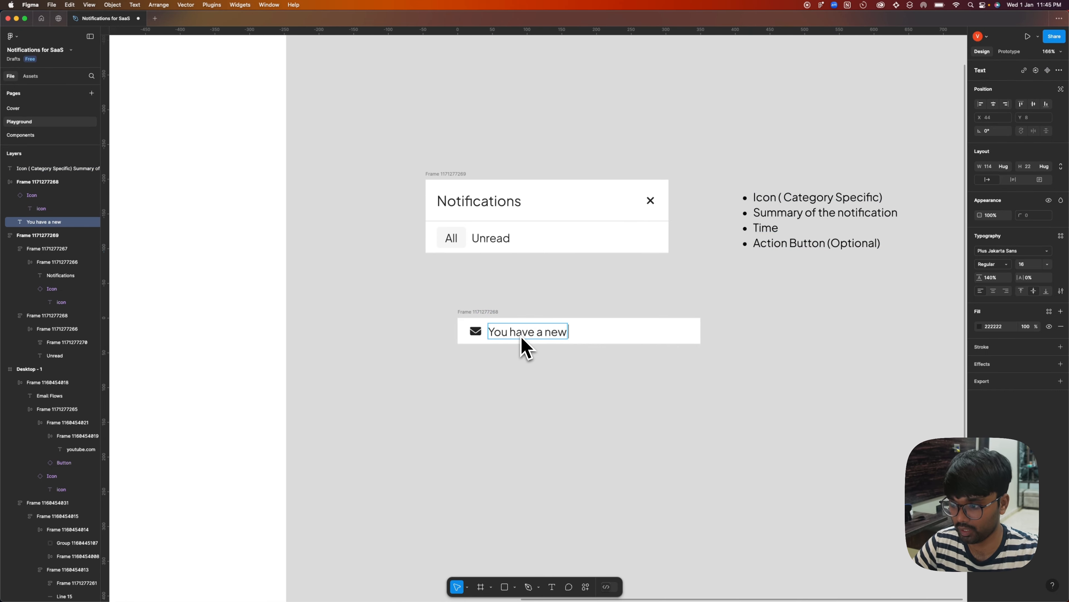
type(" email")
left_click(567, 434)
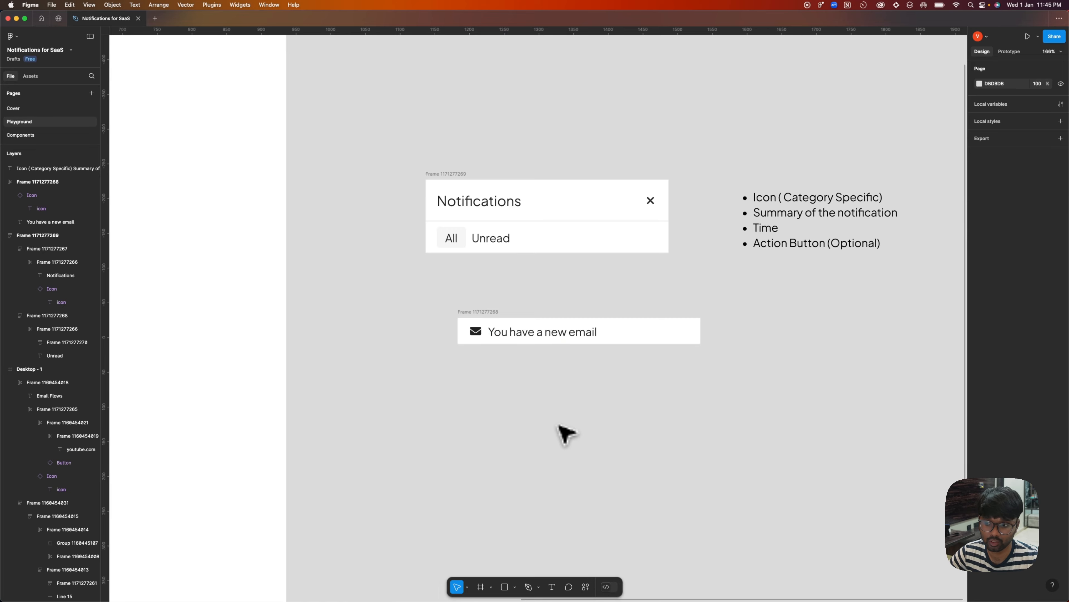
Make the "You have a new email" text fill the remaining width of its row.
left_click(527, 332)
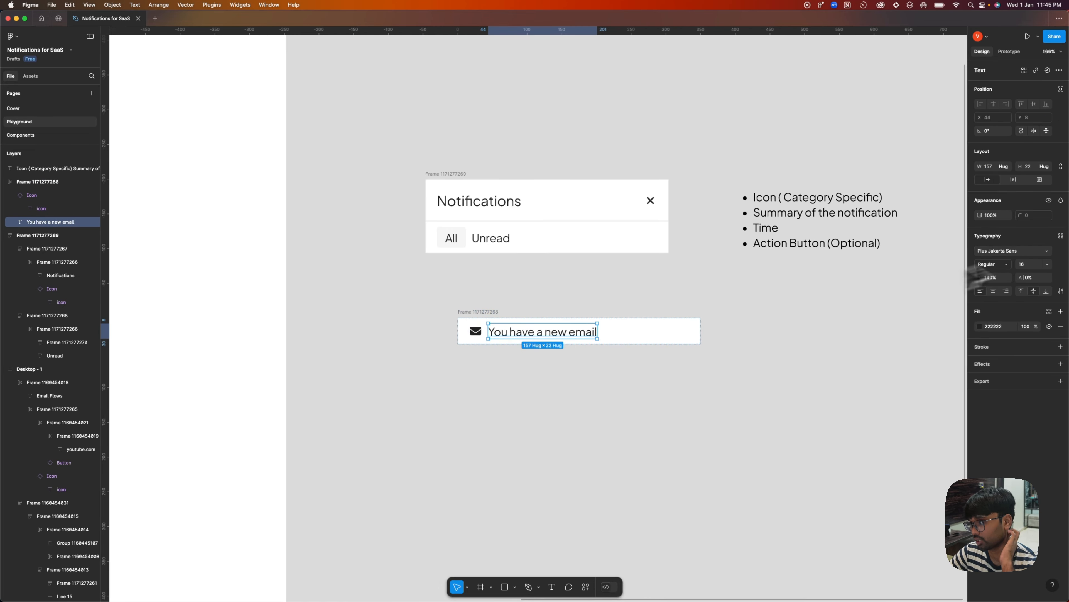
left_click(1013, 179)
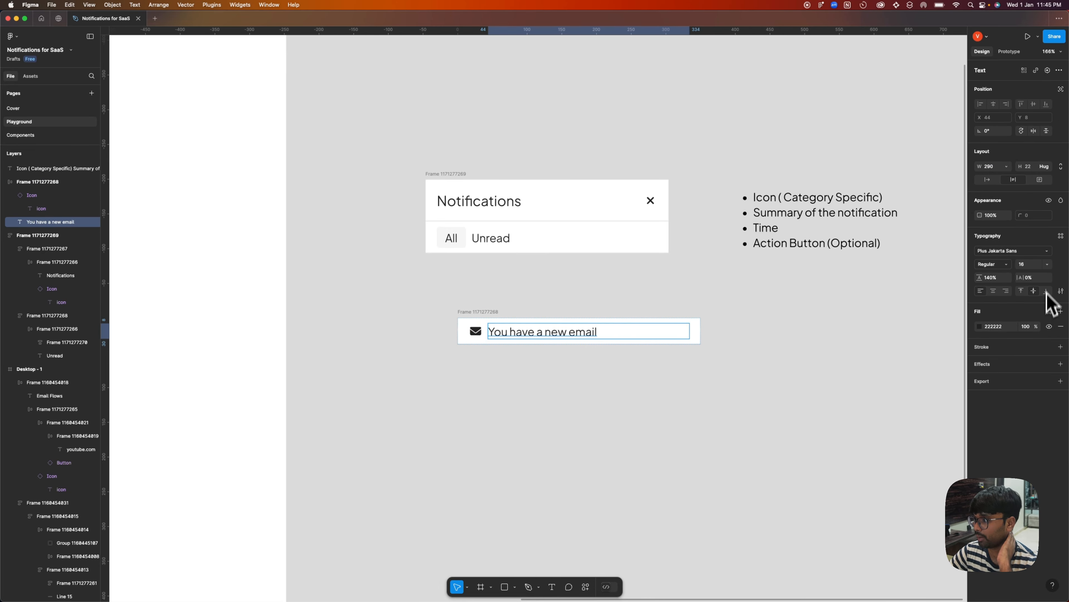
Turn on text truncation for the "You have a new email" text with a maximum of 2 lines.
left_click(1061, 291)
left_click(956, 453)
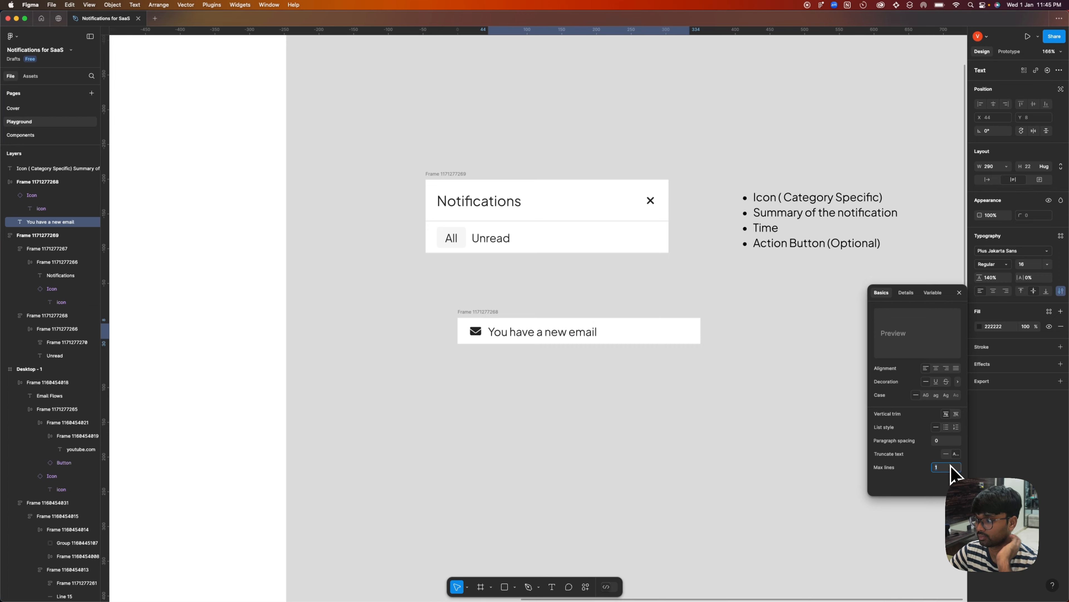
left_click(733, 434)
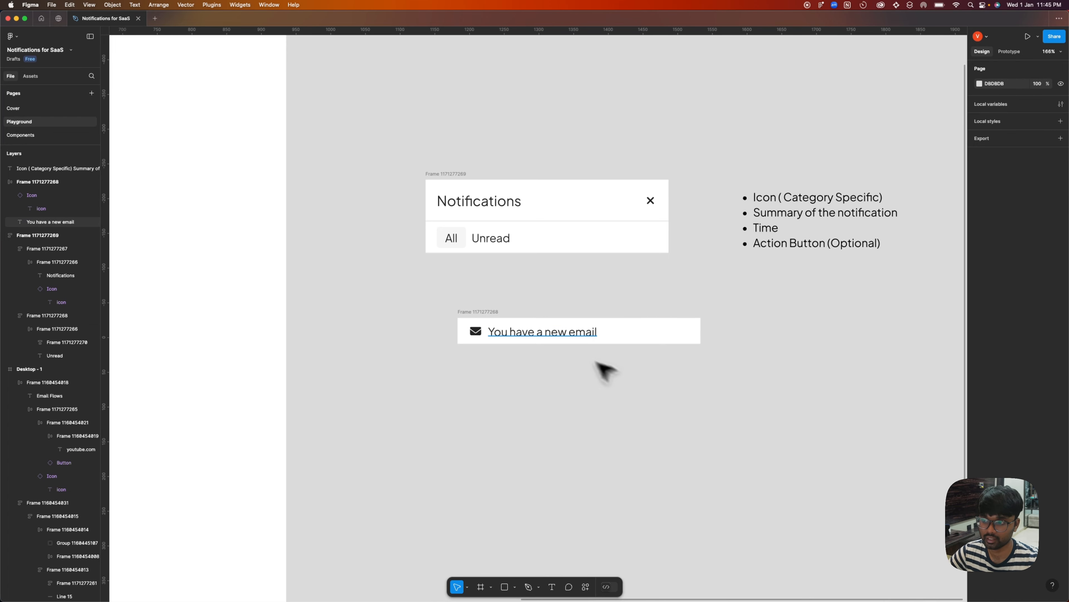
left_click(598, 333)
left_click(1061, 291)
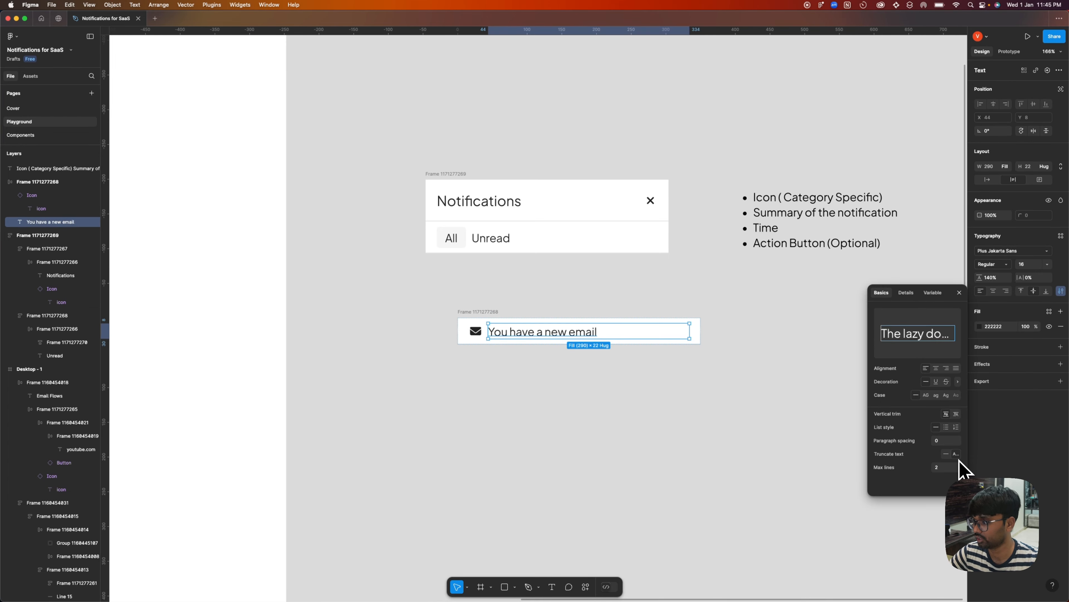
left_click(745, 425)
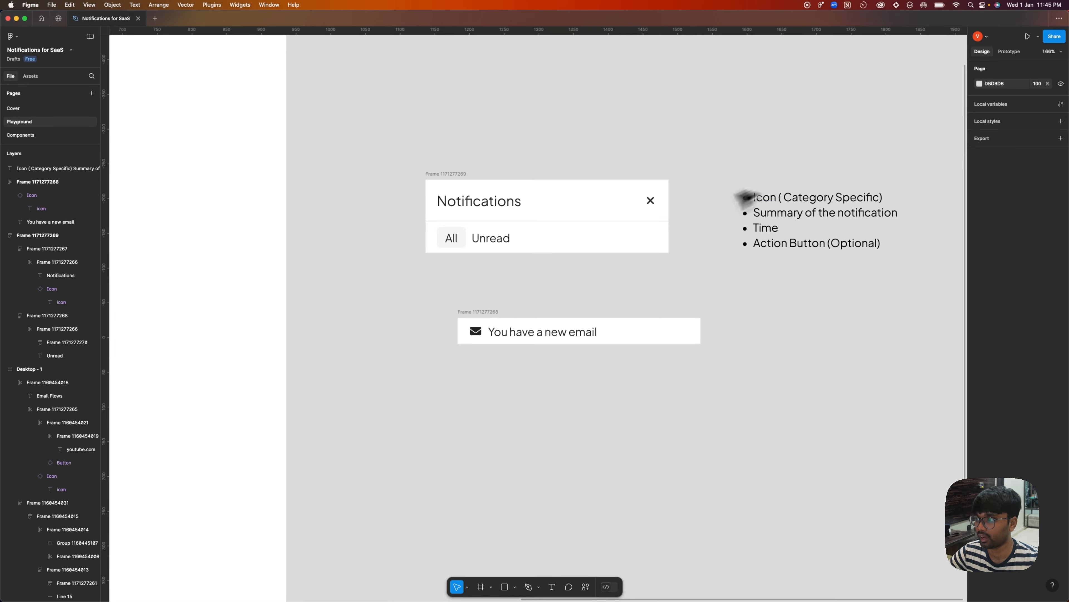
Duplicate the message text within the notification row and change the copy to the time label "1m".
double_click(754, 230)
left_click(571, 333)
key("super+c")
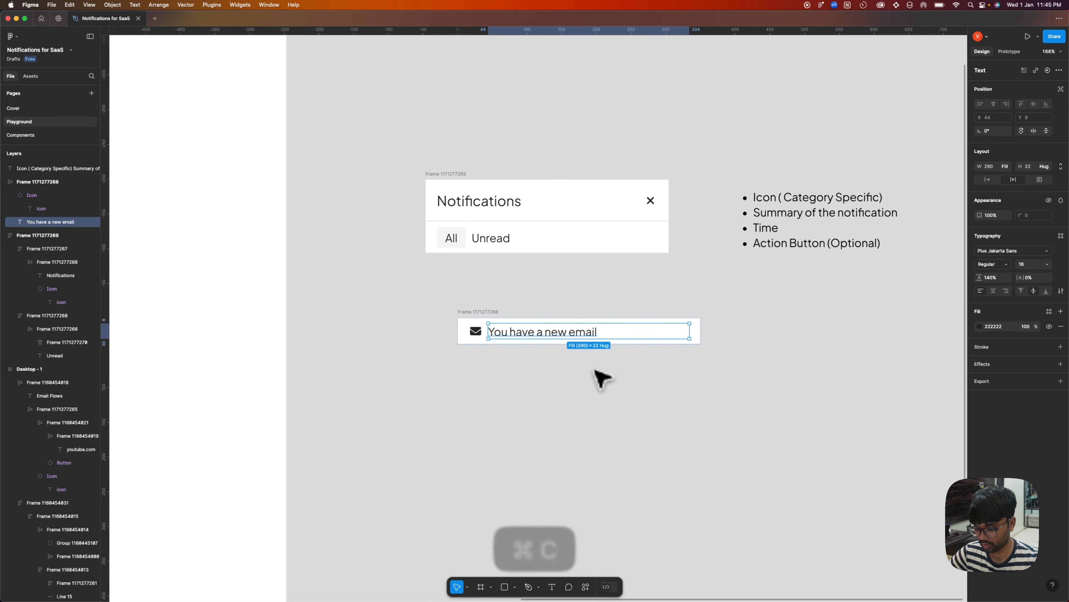
key("super+v")
double_click(690, 333)
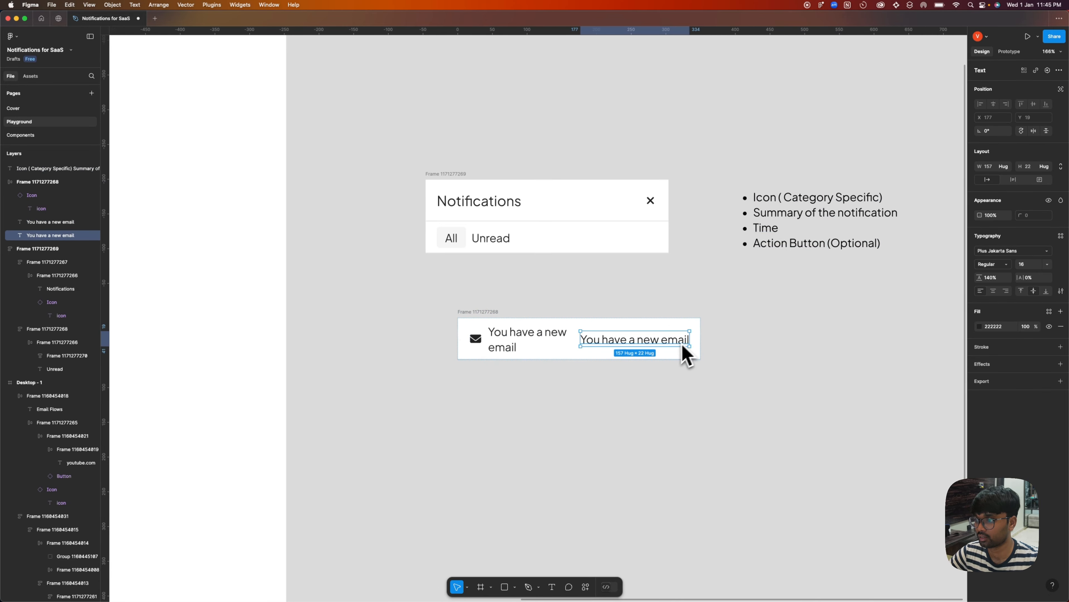
key("Return")
type("1m")
key("Escape")
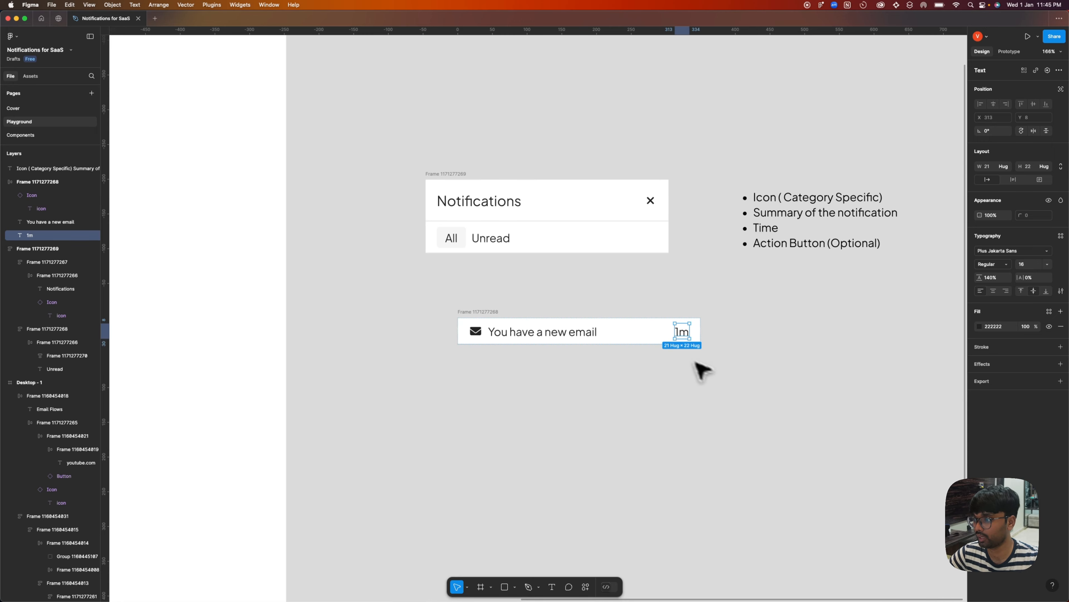
Set the "1m" time label to font size 12 and colour it grey 9F9F9F.
left_click(1047, 264)
left_click(1041, 231)
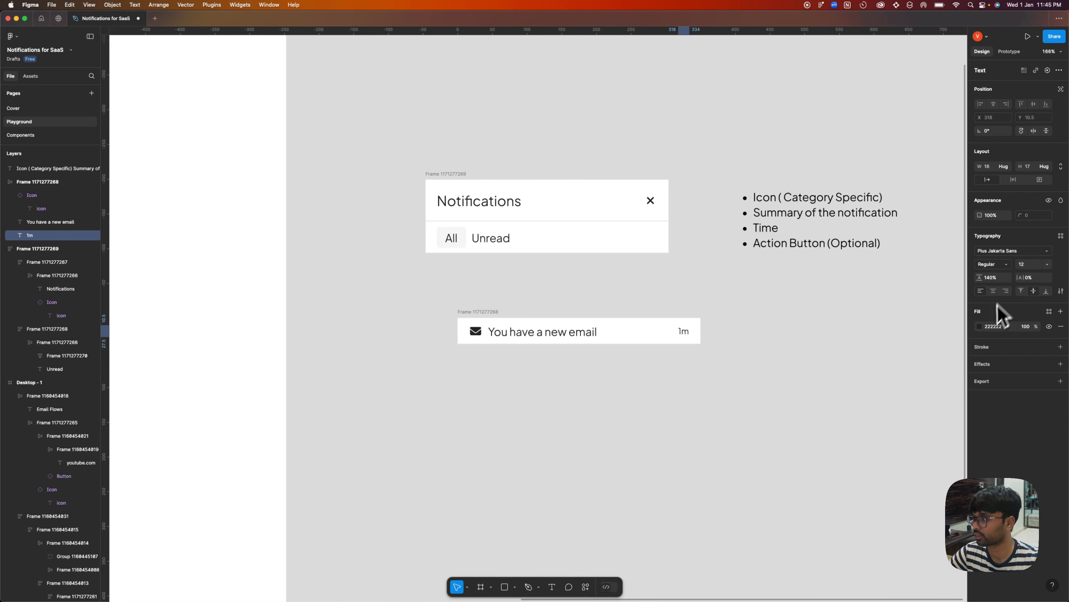
left_click(980, 326)
left_click_drag(935, 367, 761, 397)
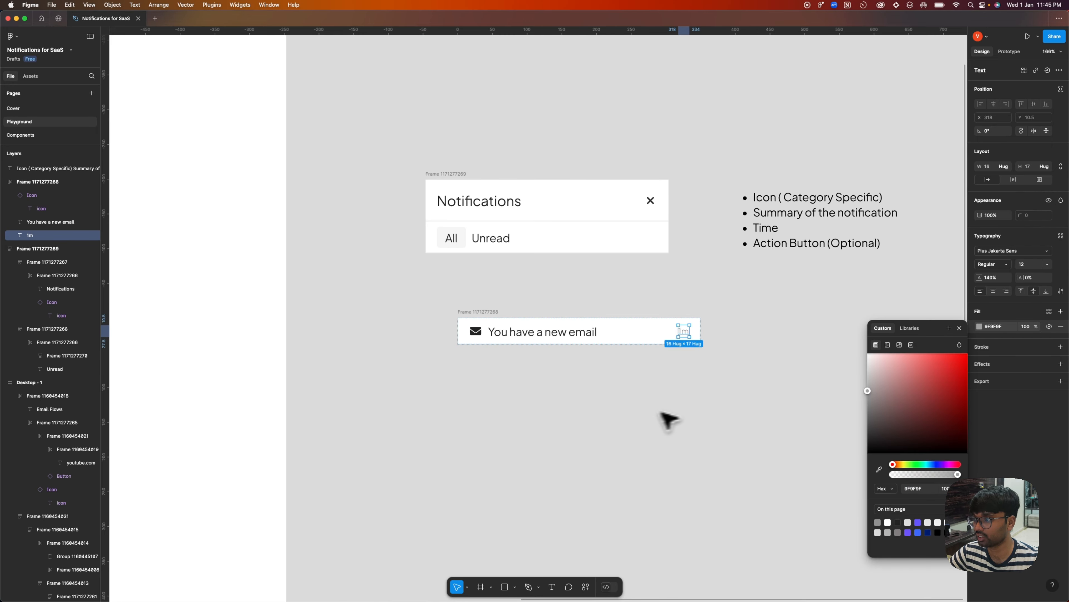
left_click(632, 390)
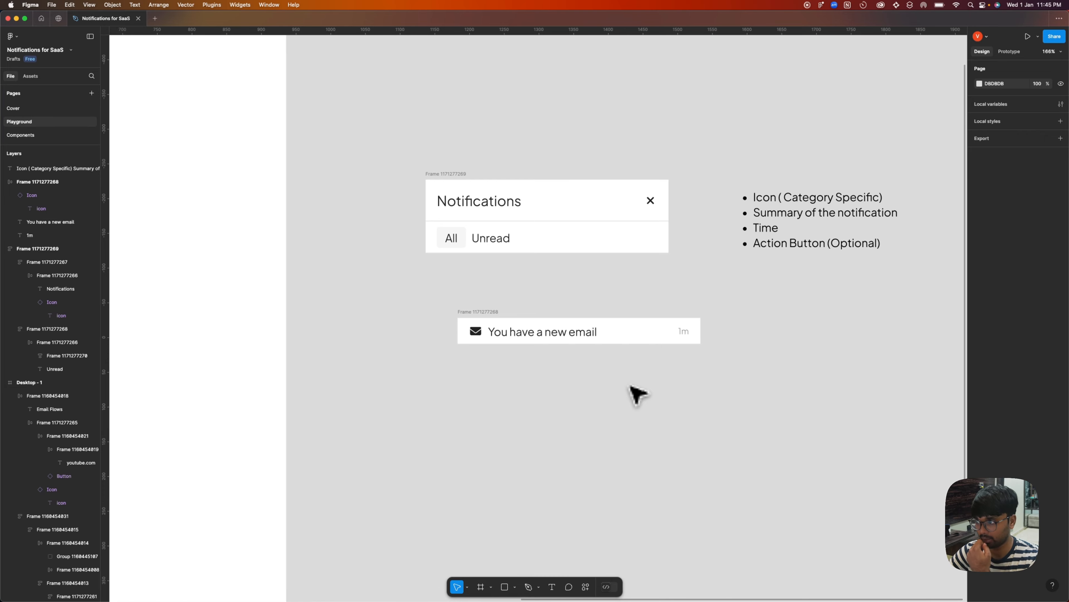
Extend the notification message with "on", the recipient's e-mail address and "please check" plus enough further text to exceed two lines.
double_click(490, 329)
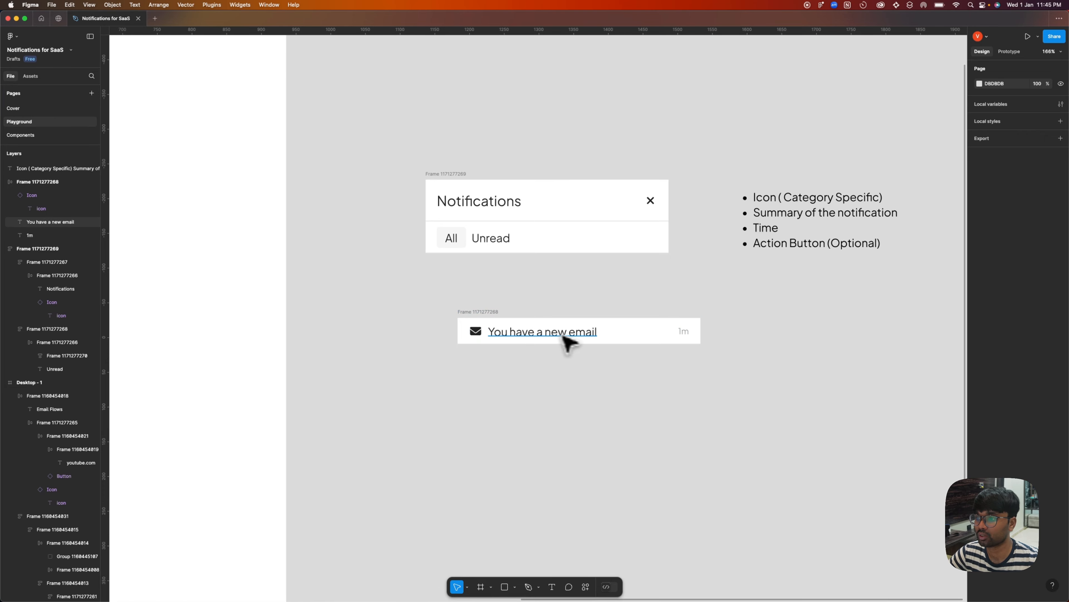
double_click(595, 330)
type("on ")
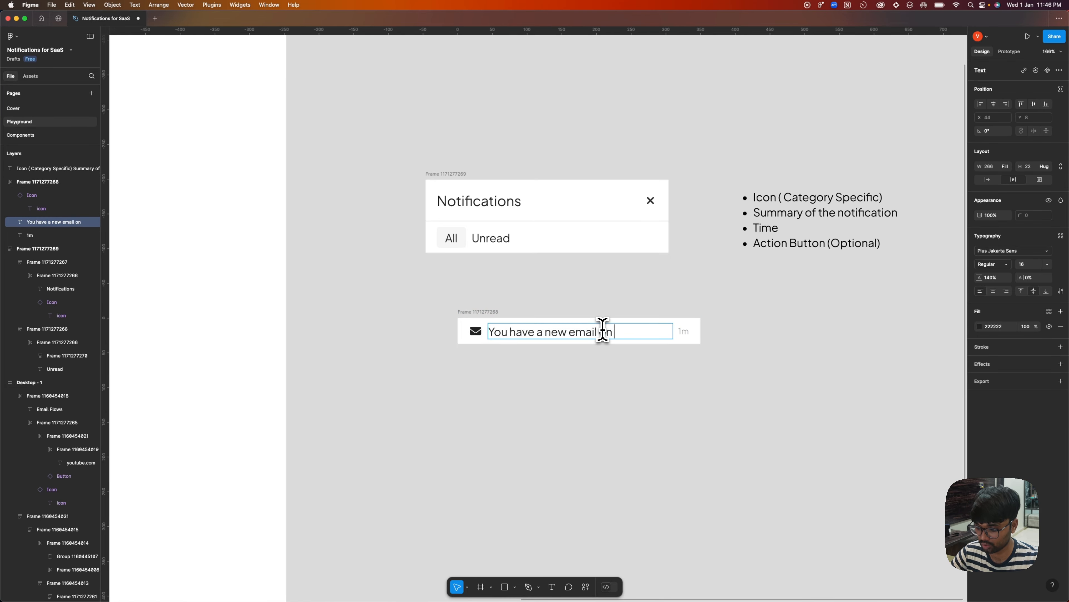
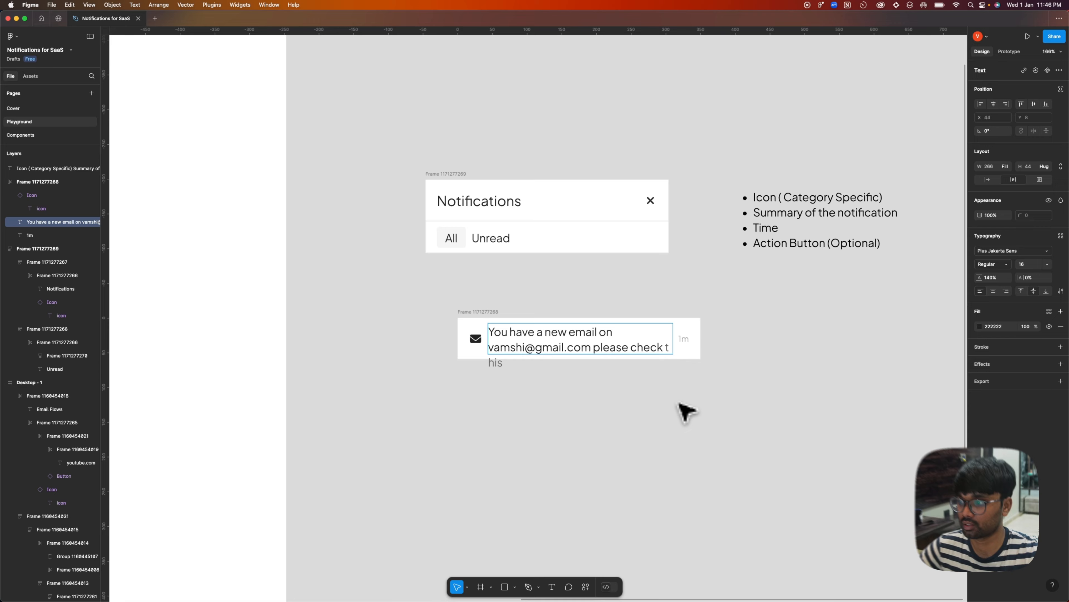
left_click(681, 411)
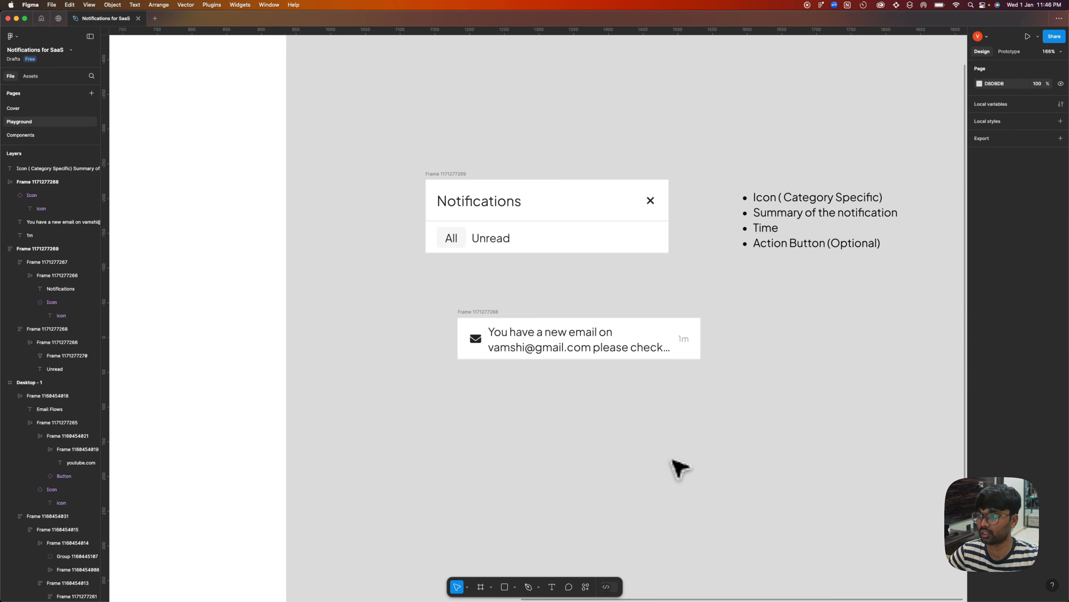
Align the contents of the notification row to its top edge.
left_click(489, 311)
left_click(919, 358)
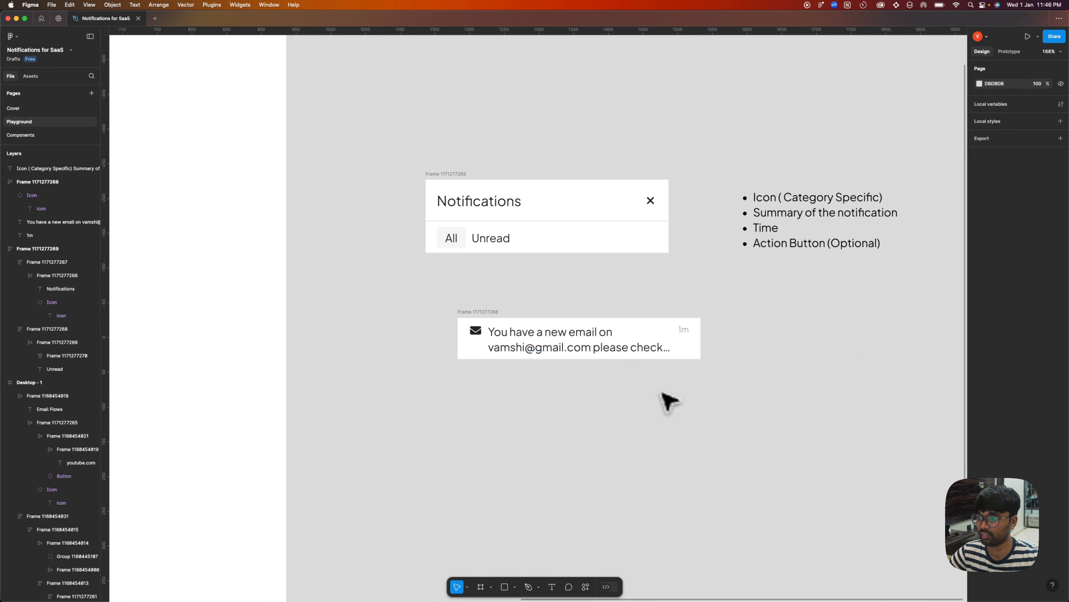
left_click(560, 334)
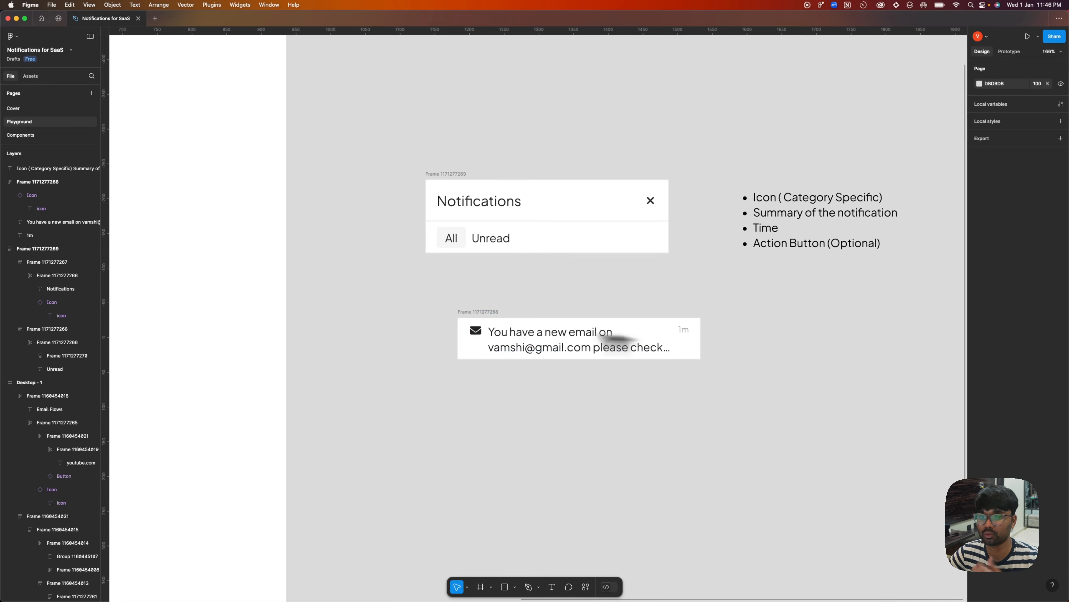
left_click(782, 337)
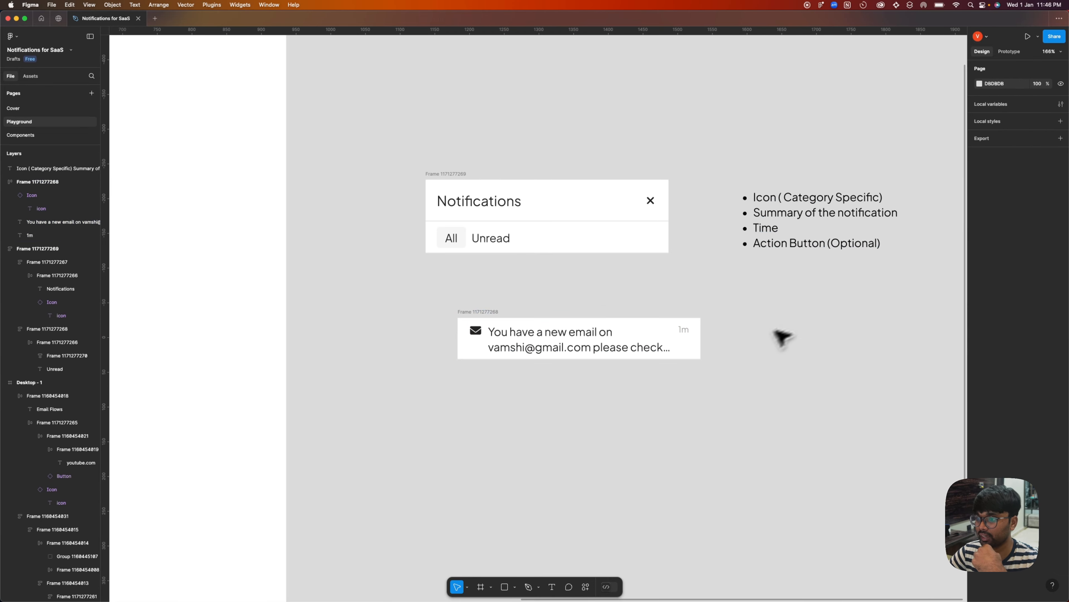
Review the Action Button (Optional) requirement and the typography of the notification message text.
triple_click(763, 245)
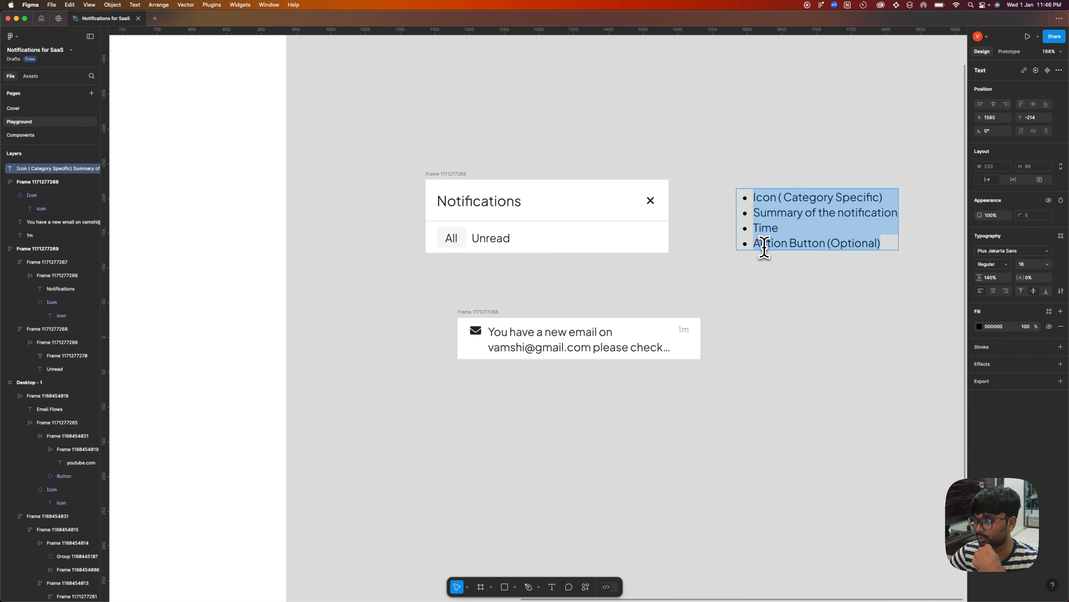
left_click(923, 261)
scroll(511, 325, "down", 2)
left_click(551, 345)
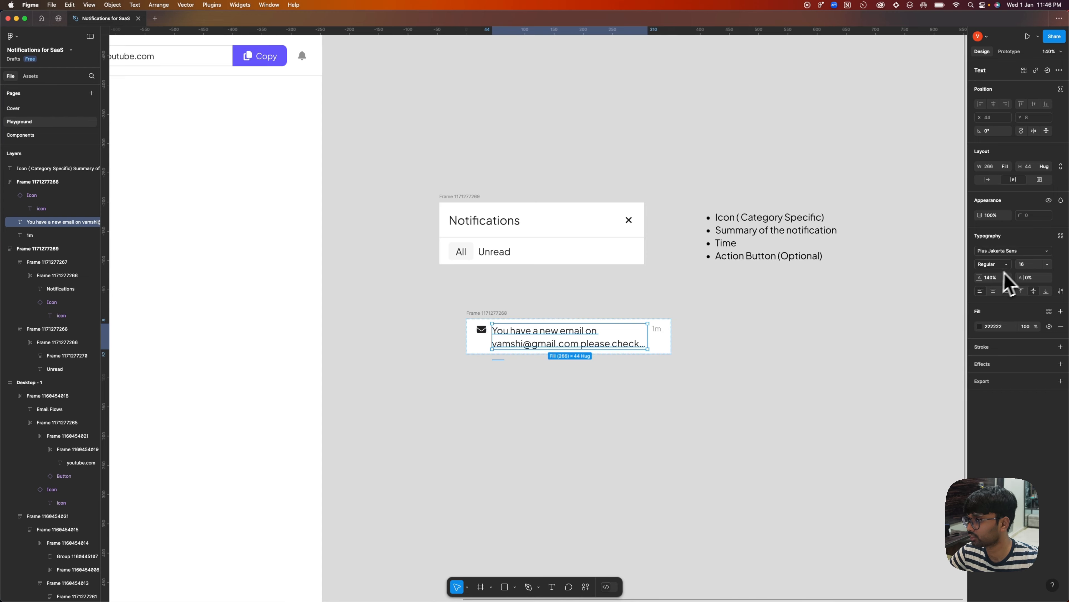
left_click(636, 391)
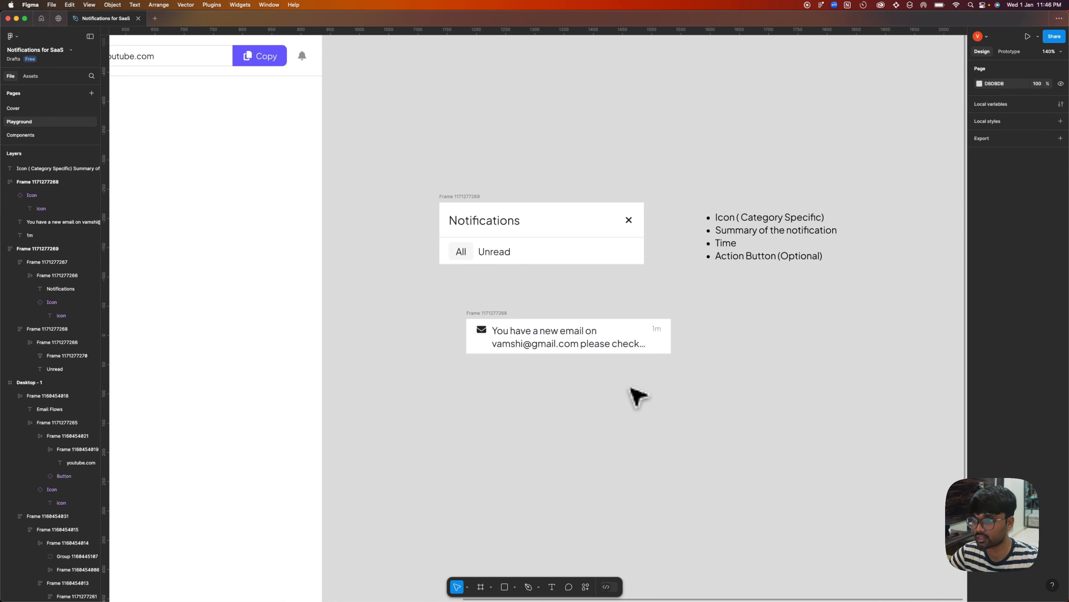
left_click(511, 252)
left_click(728, 327)
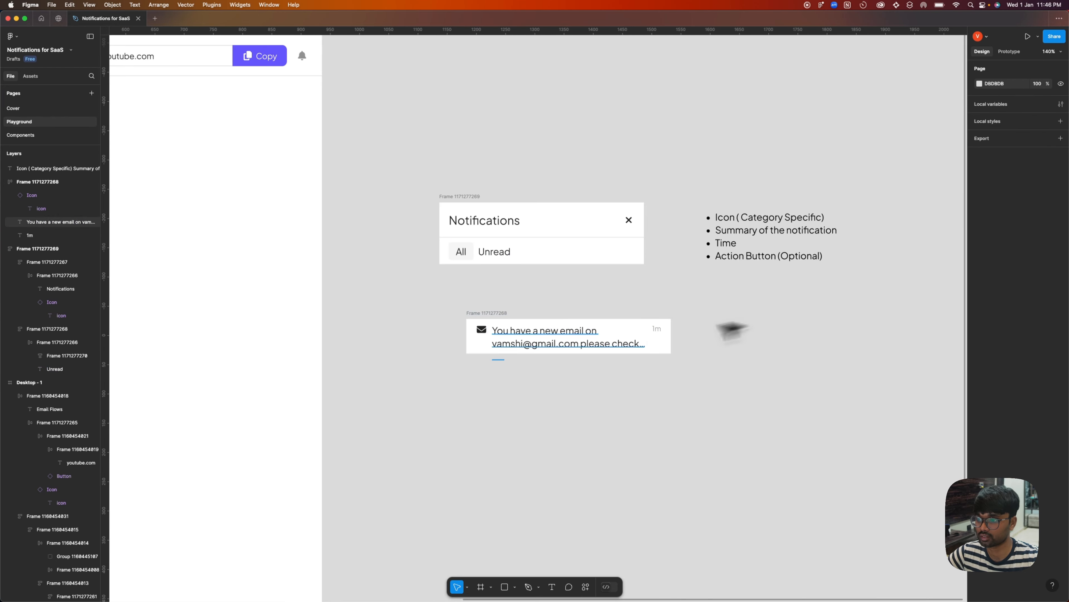
Add a "View Email" text below the notification row and set its font size to 14.
scroll(483, 355, "down", 2)
key("t")
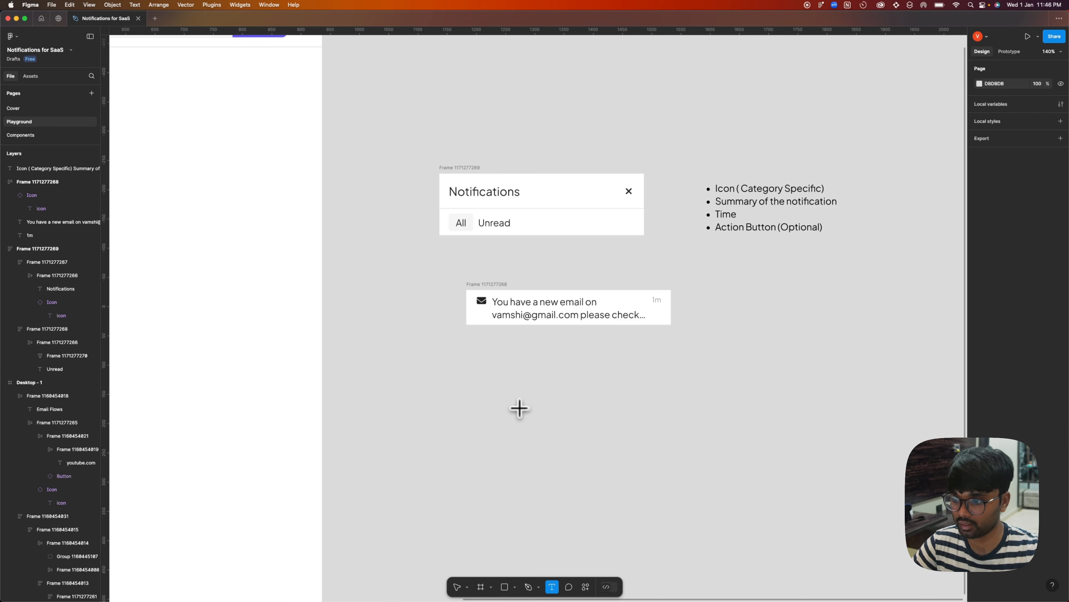
left_click(520, 409)
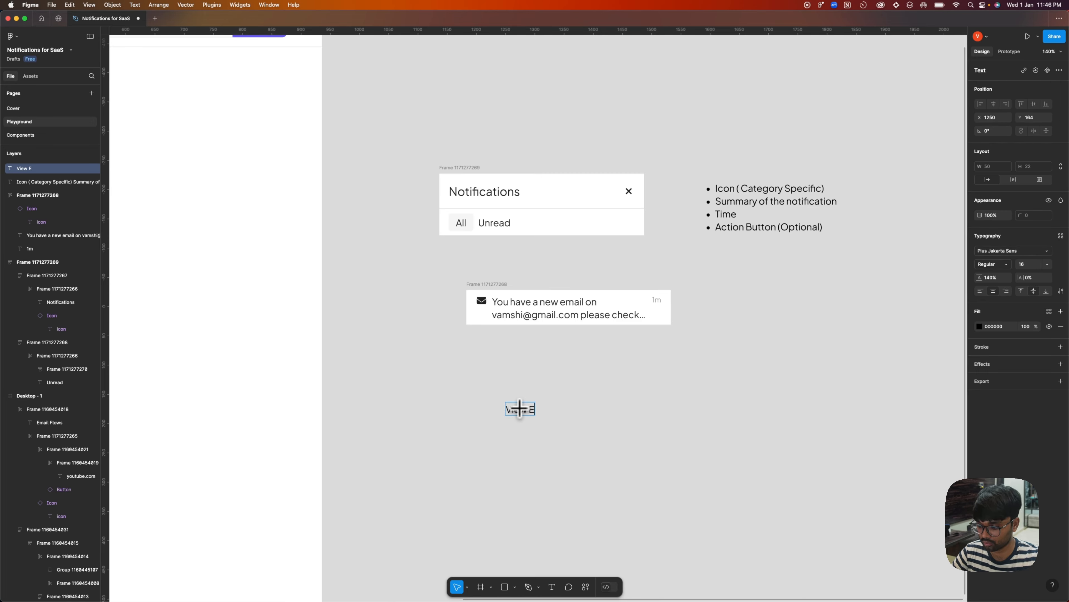
key("Escape")
left_click(1047, 263)
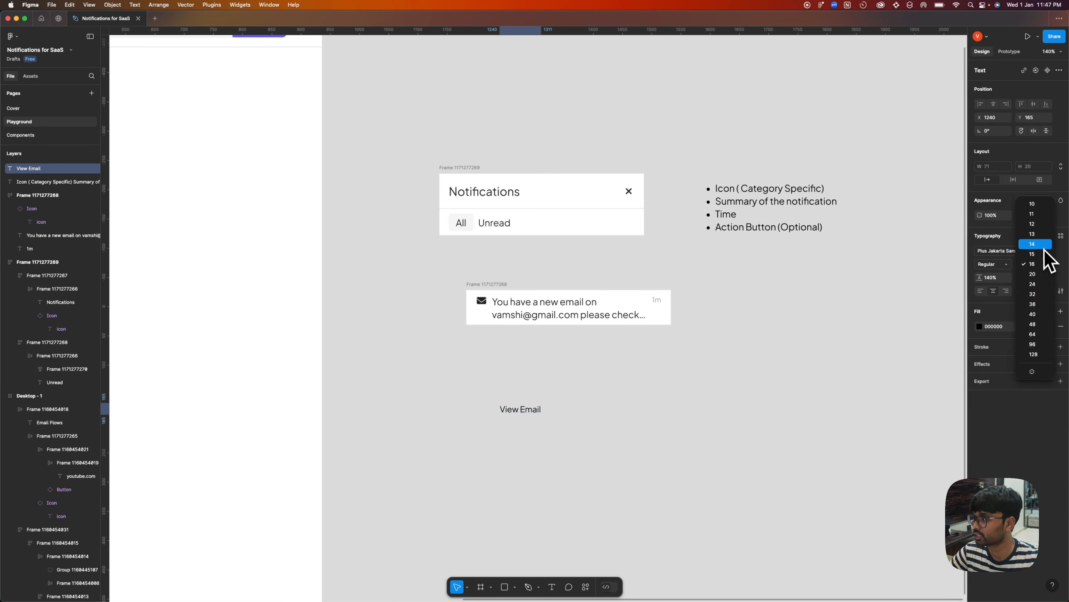
left_click(1031, 241)
Wrap the View Email text in an auto layout frame filled with 222222 at 100% opacity.
key("shift+a")
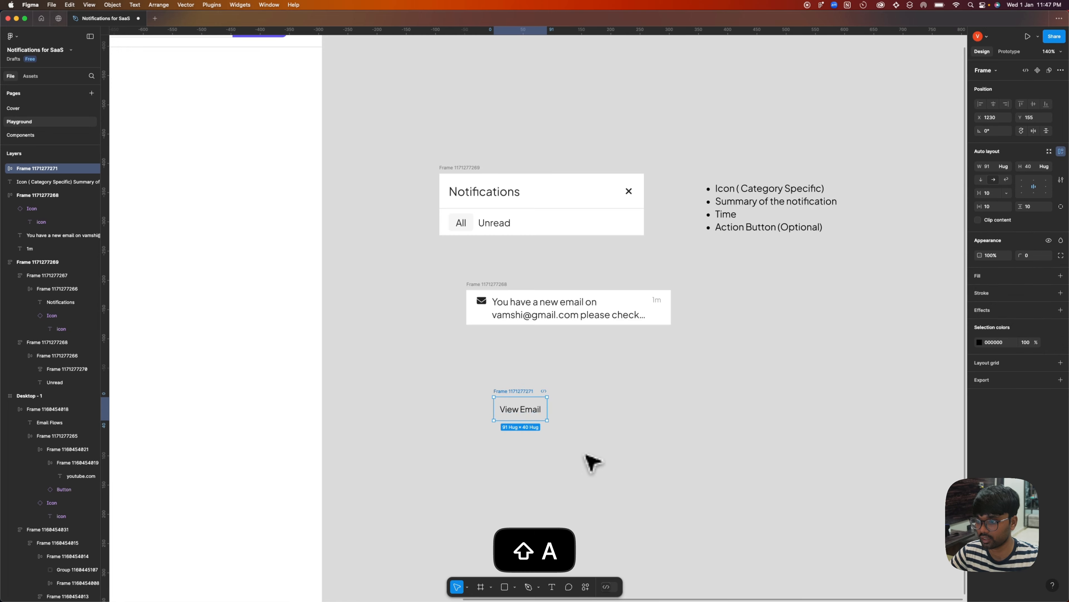
left_click(1060, 275)
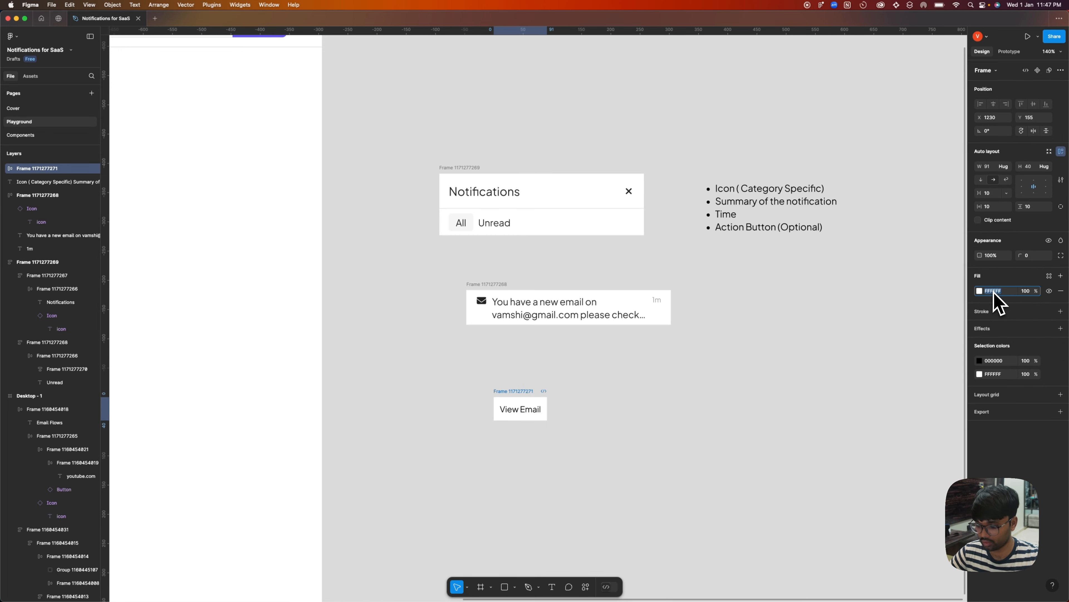
type("2222")
key("Return")
left_click(1019, 292)
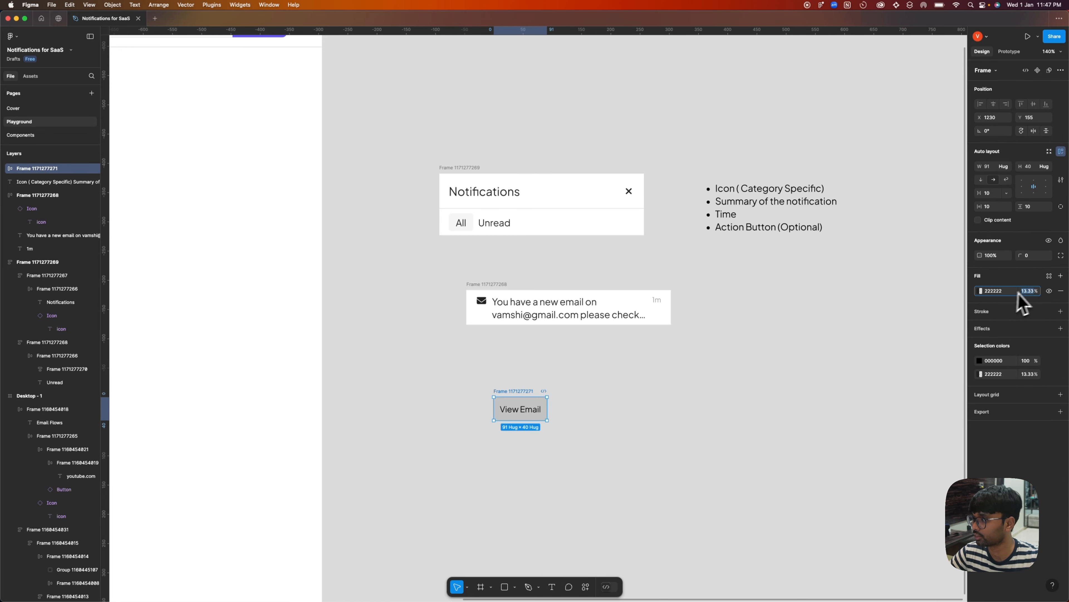
type("100")
key("Return")
Colour the View Email label white (FFFFFF) and give its button frame the Medium corner radius of 12.
double_click(543, 407)
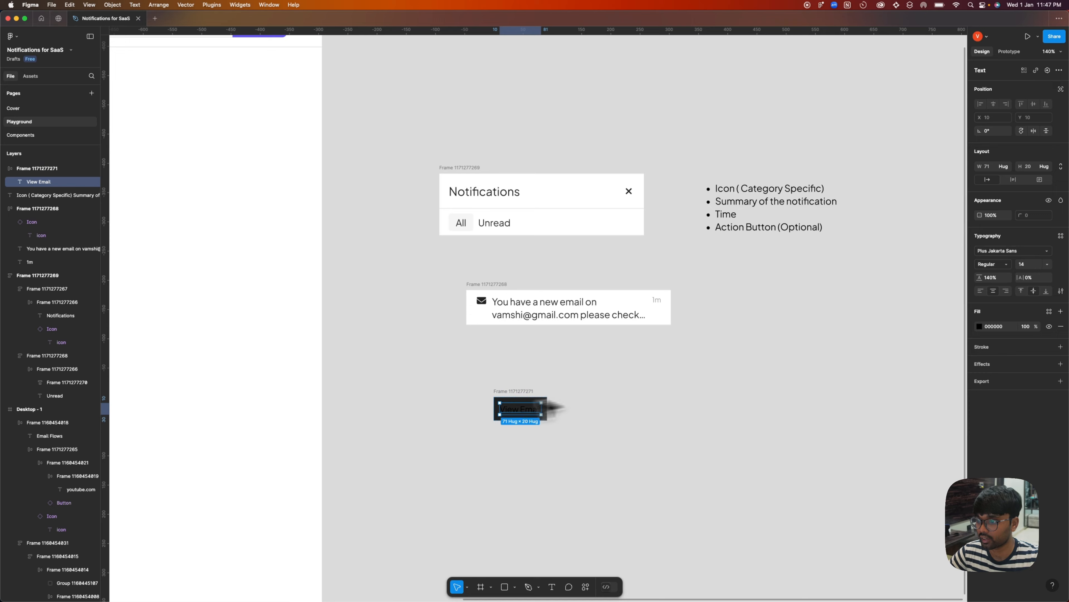
left_click(980, 326)
key("Escape")
key("Escape")
left_click(1047, 256)
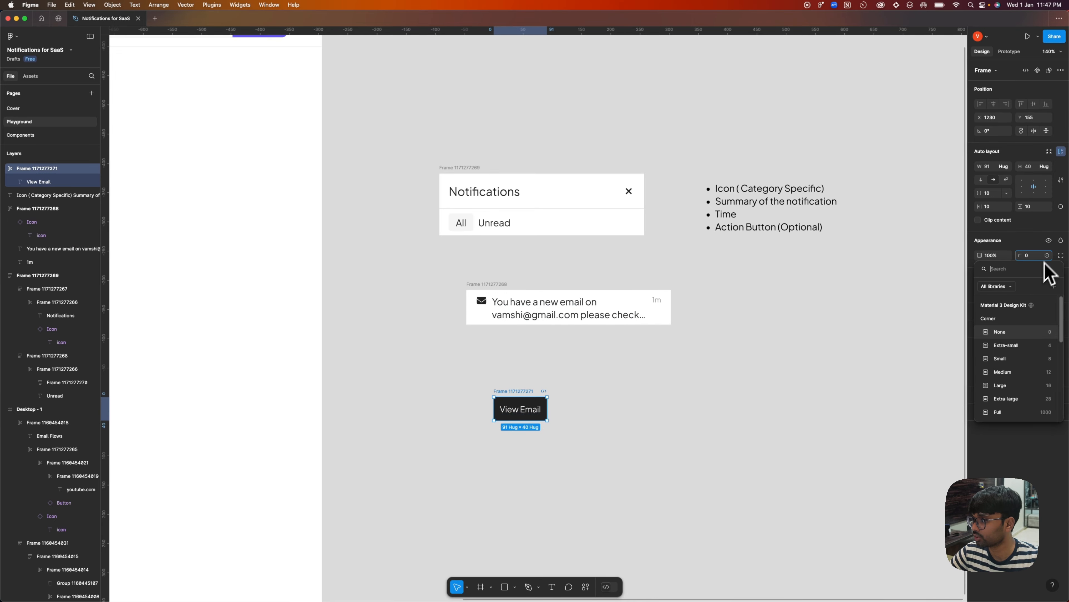
left_click(1011, 372)
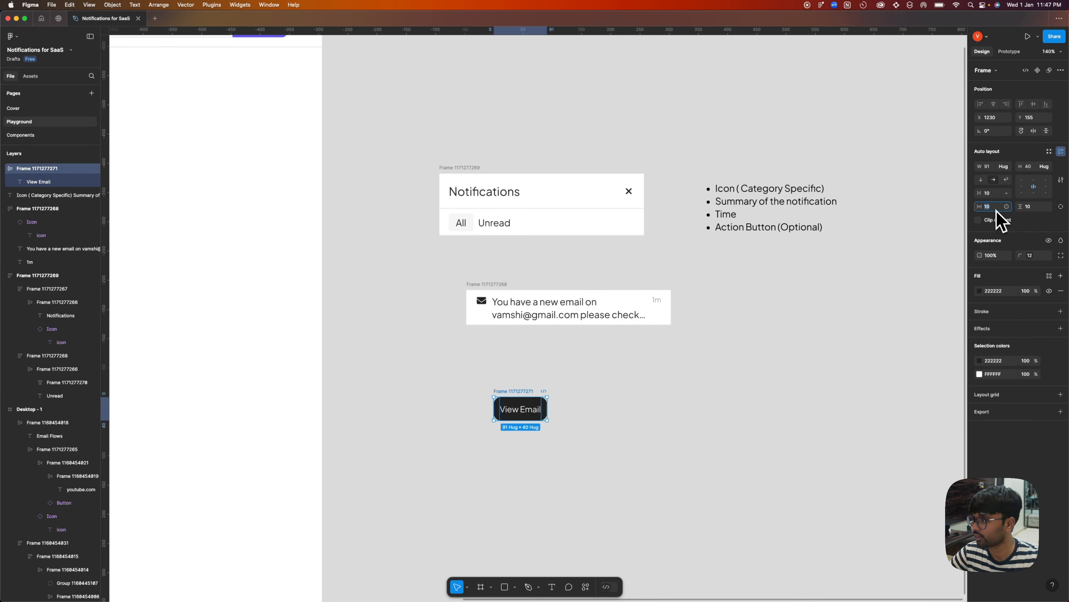
Set the View Email button's padding to 16 horizontally and 8 vertically.
left_click(995, 207)
type("16")
key("Return")
left_click(1029, 208)
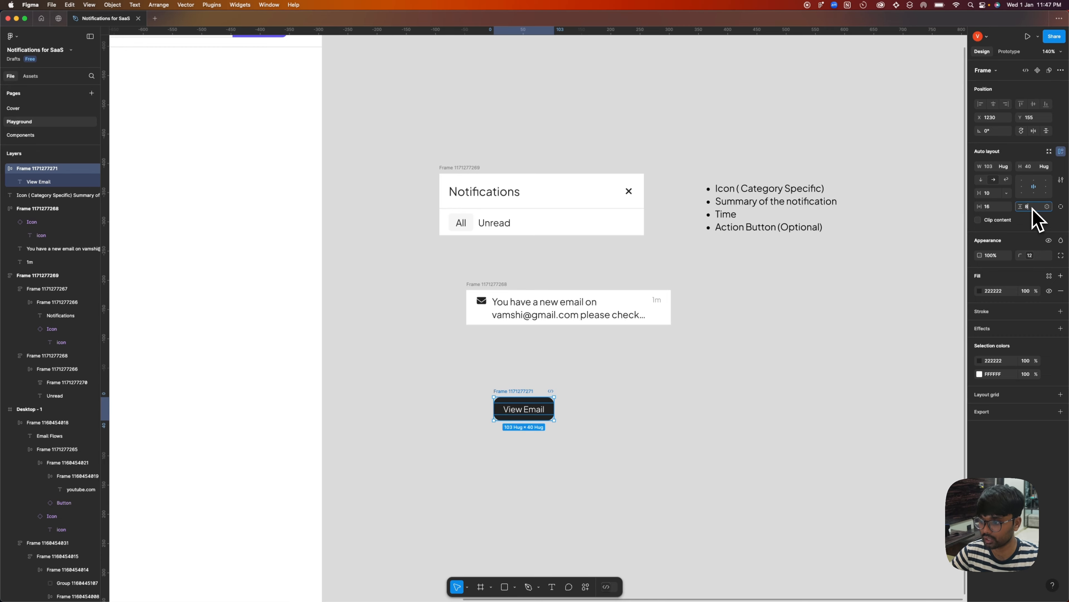
type("8")
key("Return")
key("Escape")
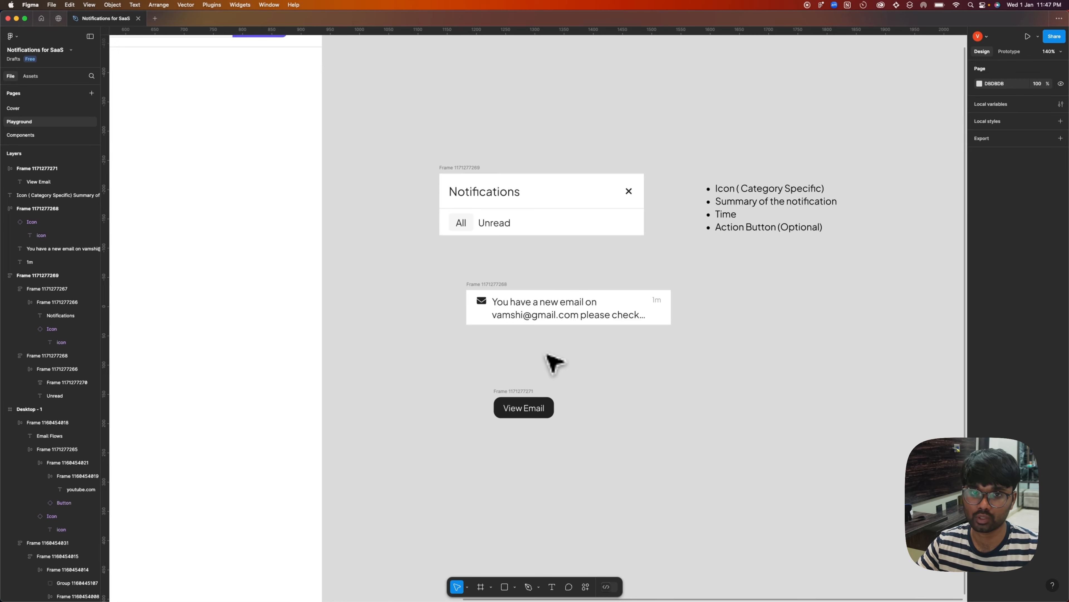
Move the View Email button closer to the notification row and wrap the row's icon, summary and time in one auto layout frame.
left_click_drag(509, 403, 497, 370)
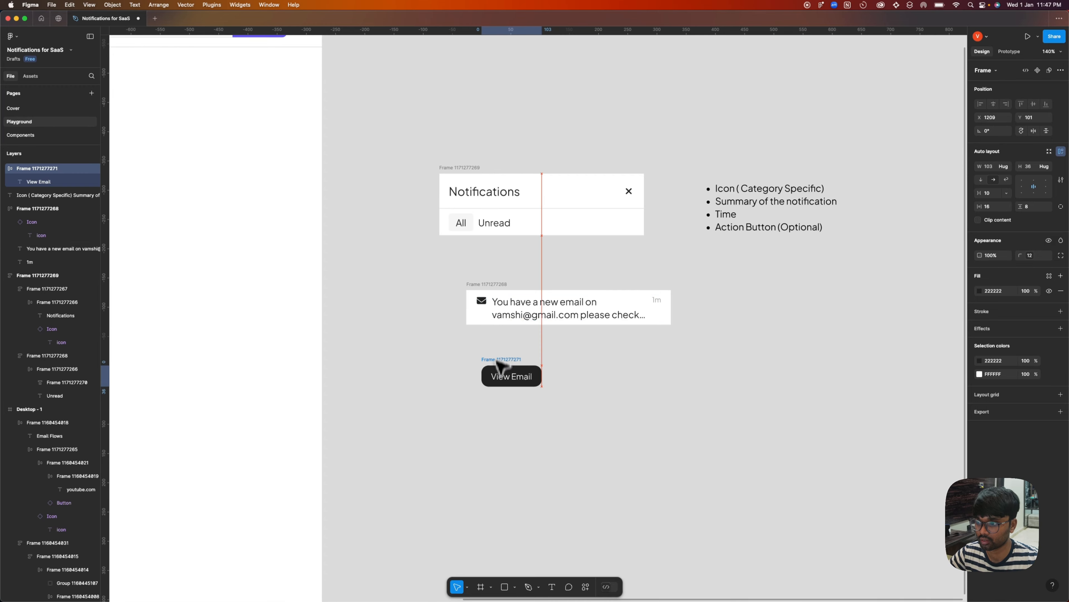
double_click(484, 302)
left_click(489, 307)
double_click(486, 303)
left_click(619, 308, "shift")
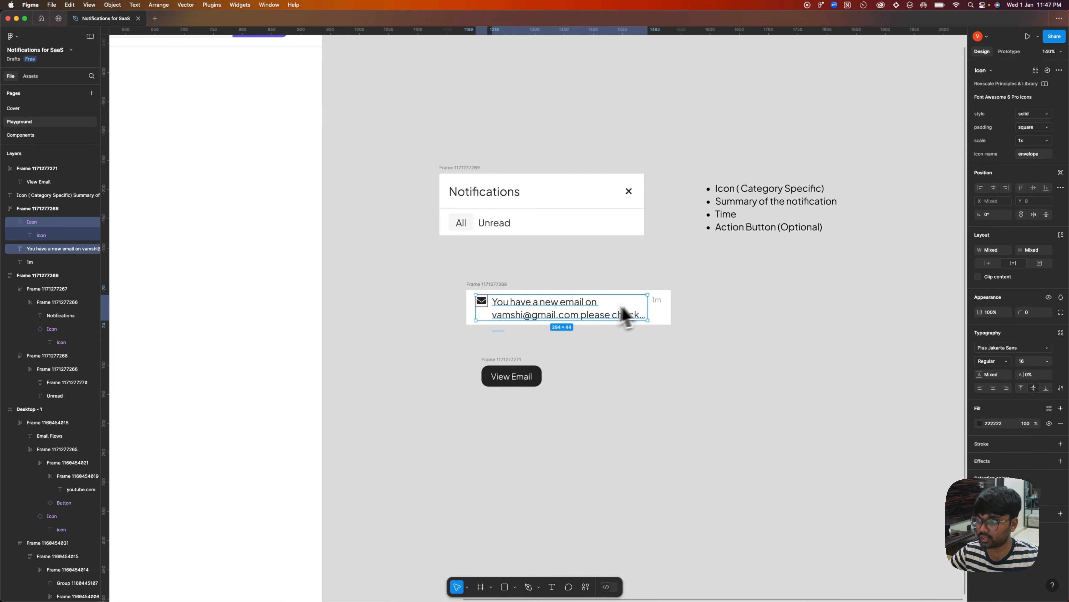
left_click(657, 300, "shift")
key("shift+a")
left_click(531, 373)
left_click(549, 351)
left_click(486, 283)
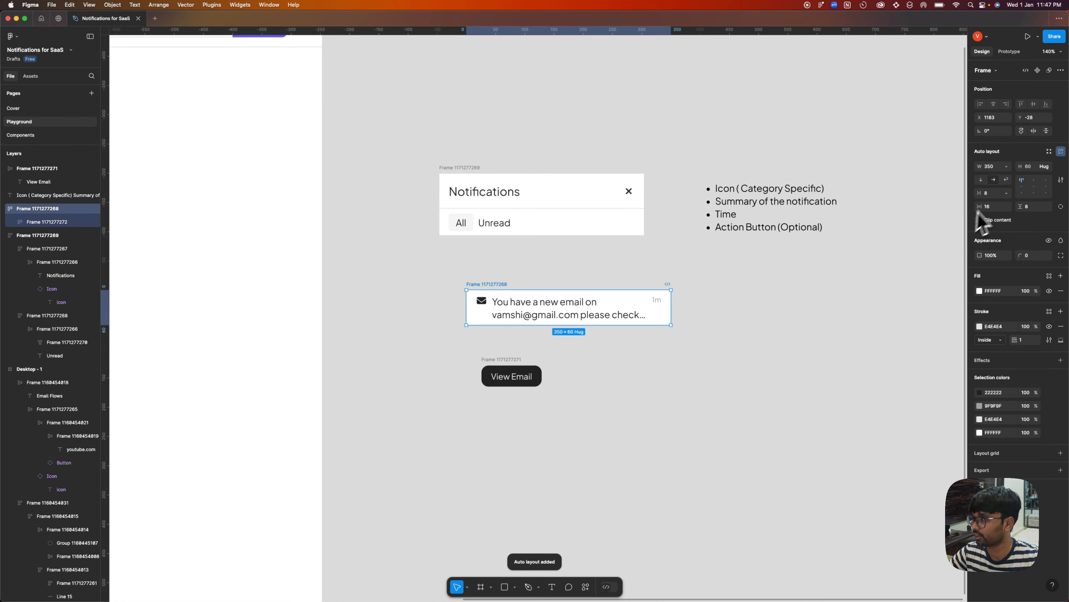
Switch the notification frame to vertical auto layout and place the View Email button inside it below the summary.
left_click(981, 180)
left_click_drag(526, 375, 509, 316)
left_click(587, 398)
left_click(598, 337)
Set the notification frame's vertical gap to 16 and align its contents to the bottom right.
left_click(994, 195)
type("1")
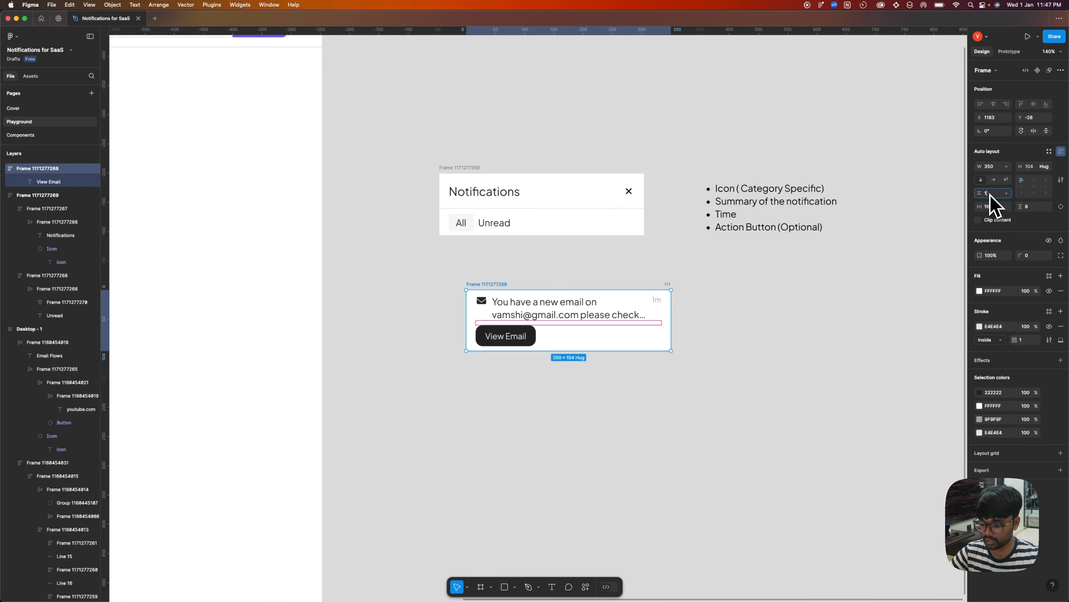
type("6")
key("Return")
left_click(1046, 193)
left_click(779, 324)
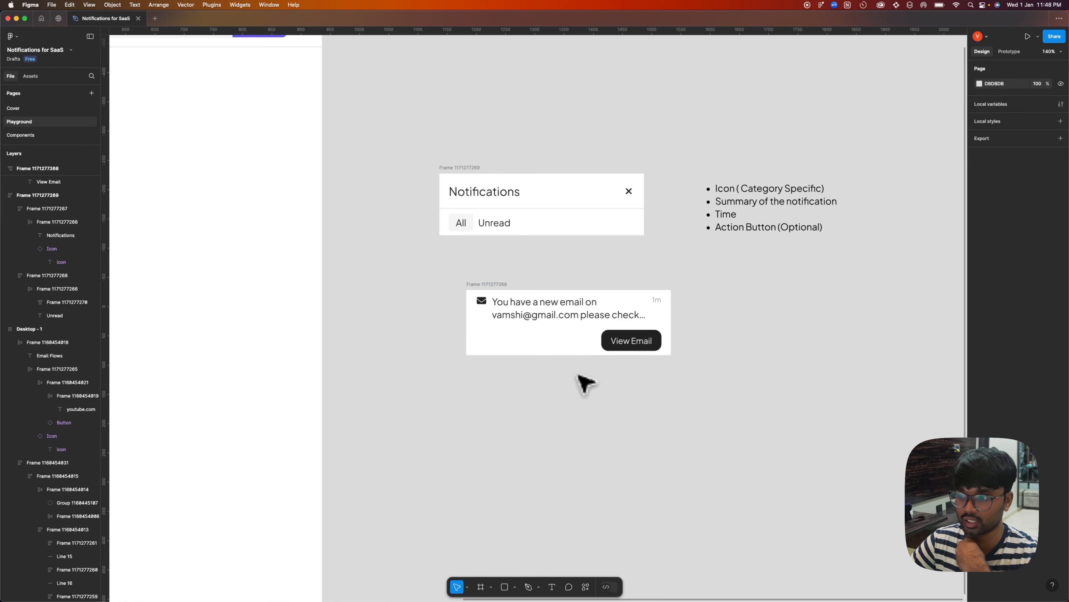
Set the notification frame's vertical padding to 16.
left_click(486, 295)
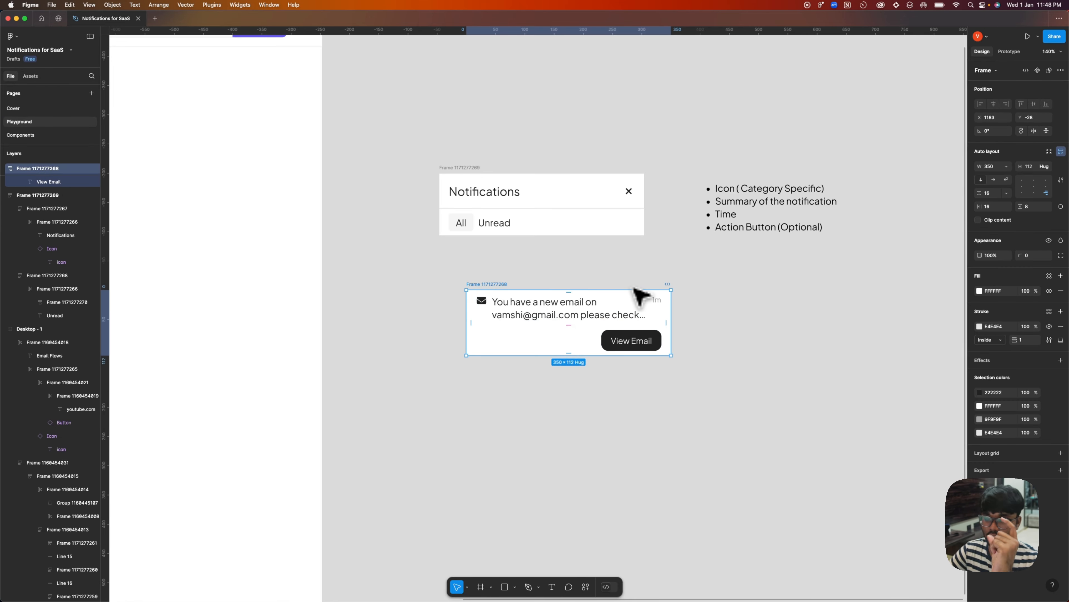
type("16")
key("Return")
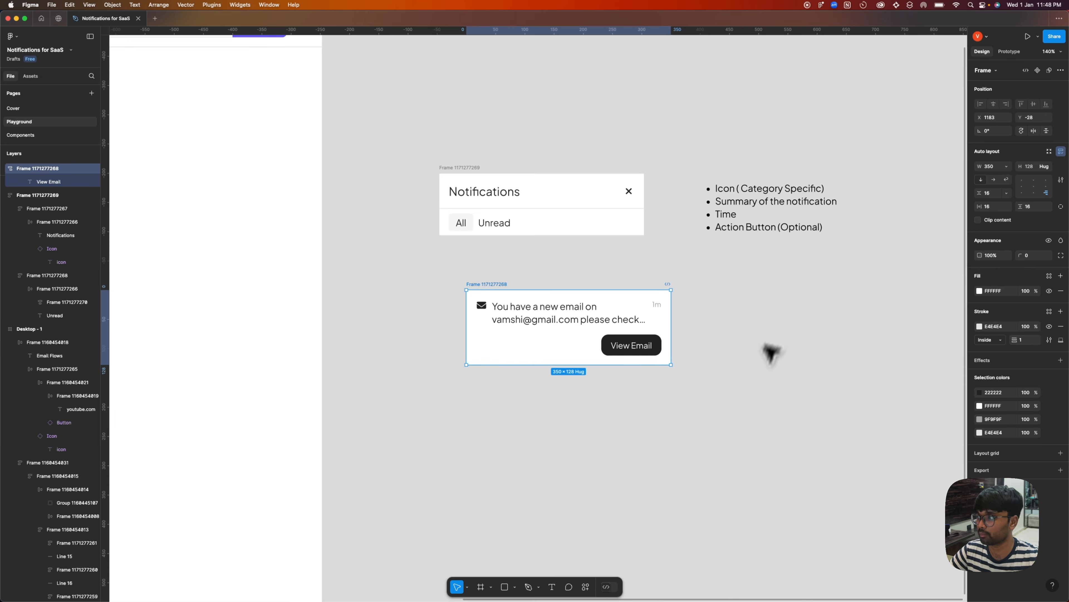
left_click(722, 364)
left_click(540, 296)
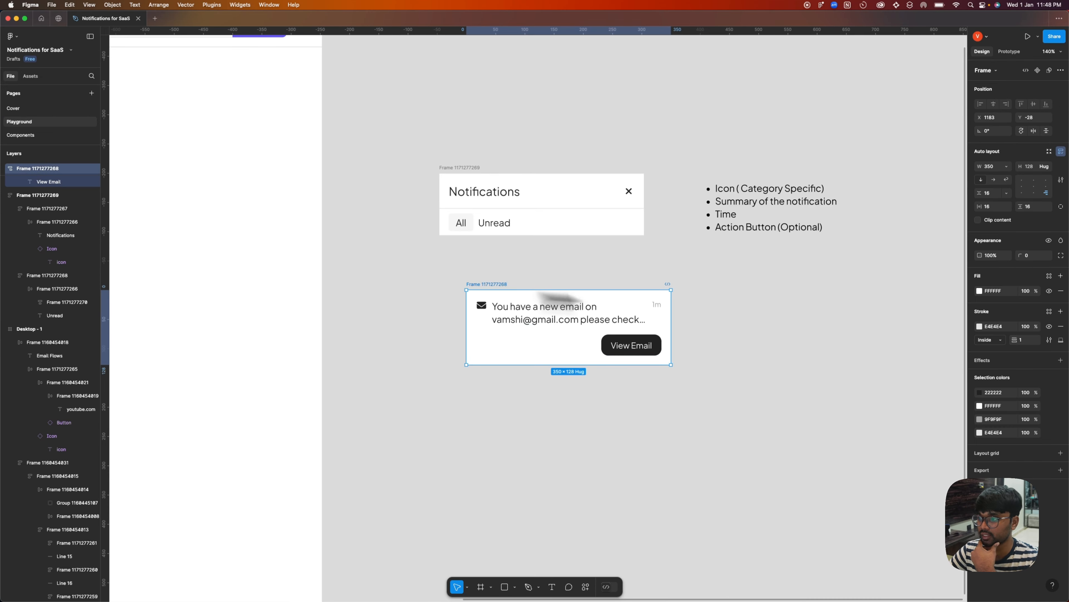
left_click(665, 402)
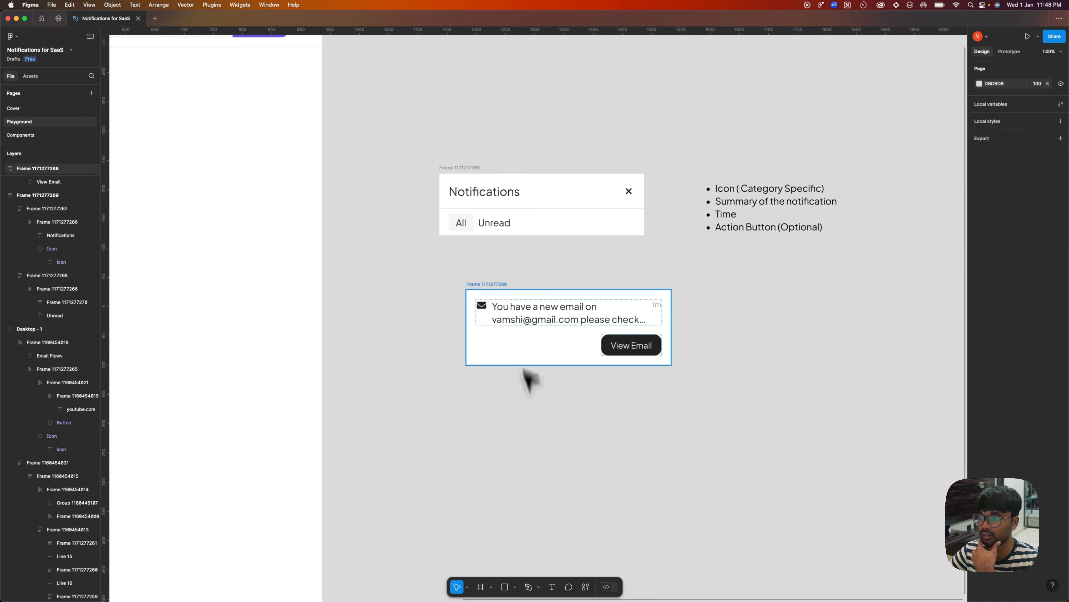
Turn the notification frame into a component and give its View Email button a visibility property named Show CTA, set to True.
left_click(529, 359)
left_click(1037, 70)
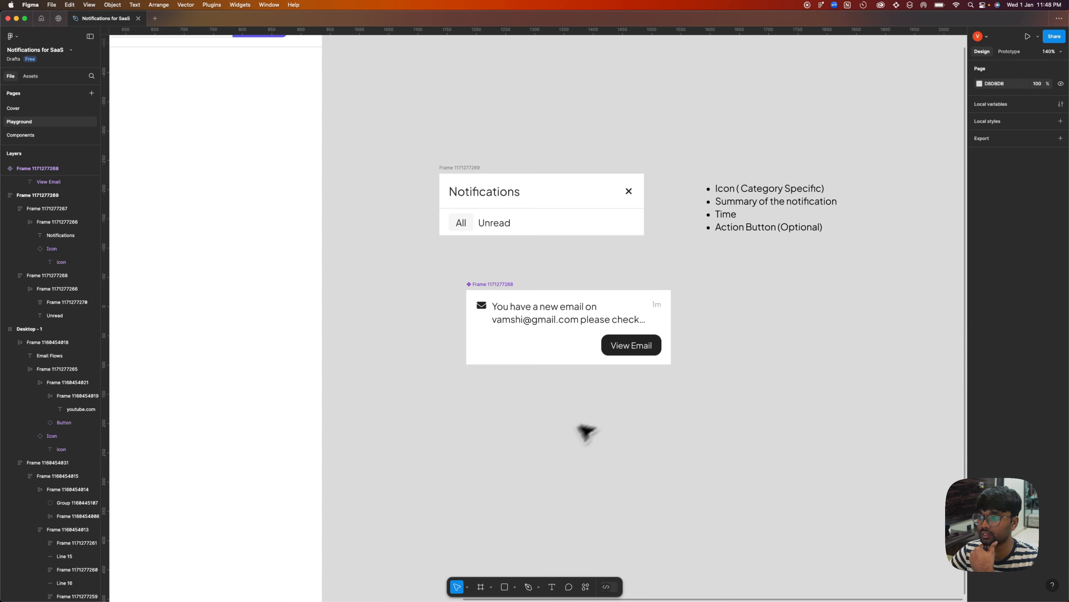
left_click(633, 345)
left_click(1049, 241)
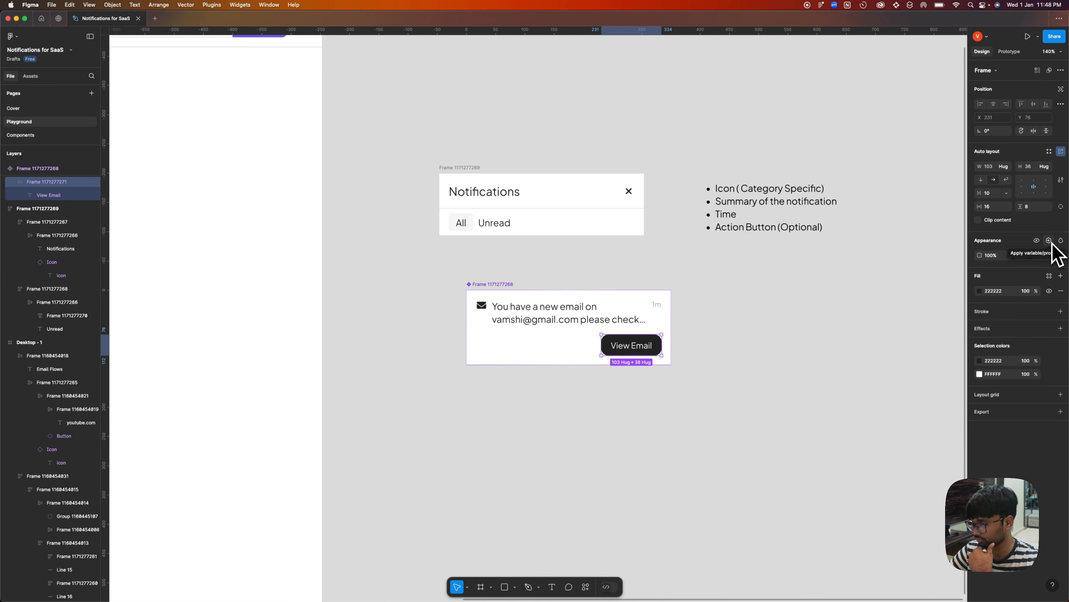
left_click(1050, 240)
left_click(1055, 271)
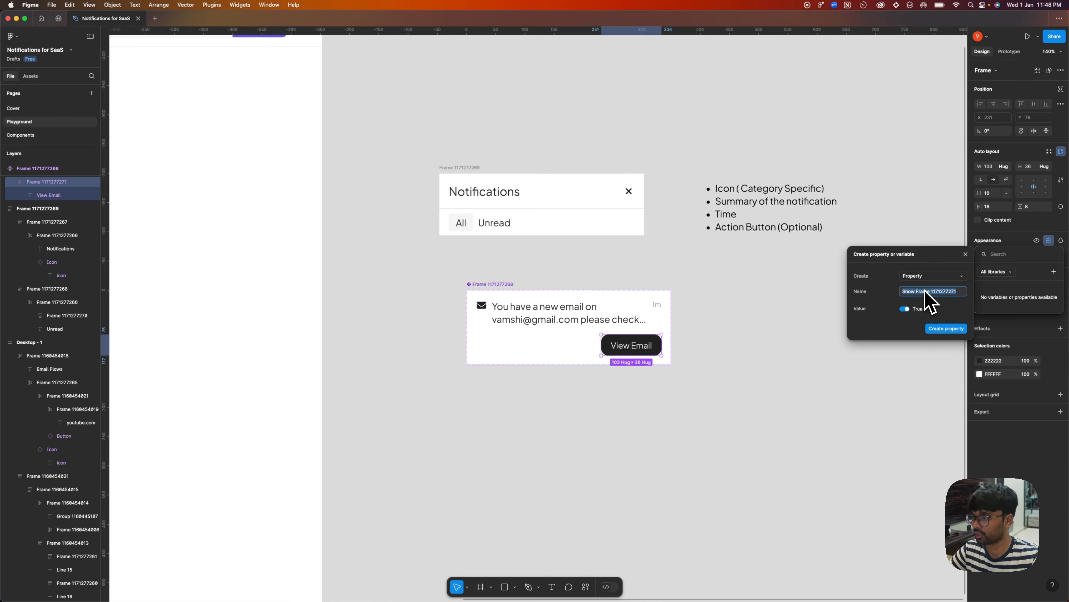
type("Show CTA")
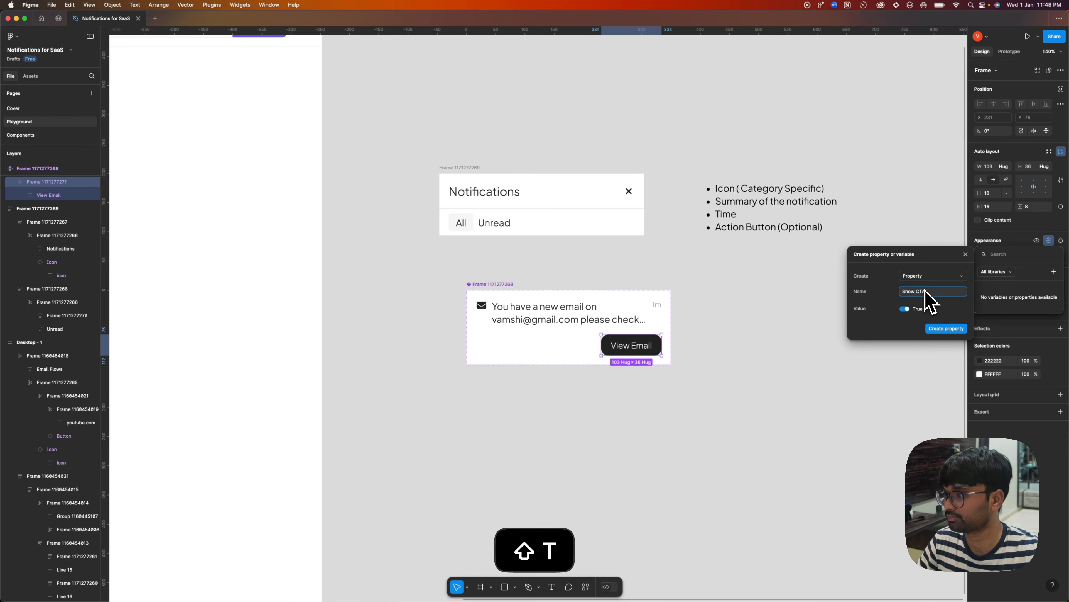
key("Return")
Rename the notification component as Notification Module.
left_click(511, 288)
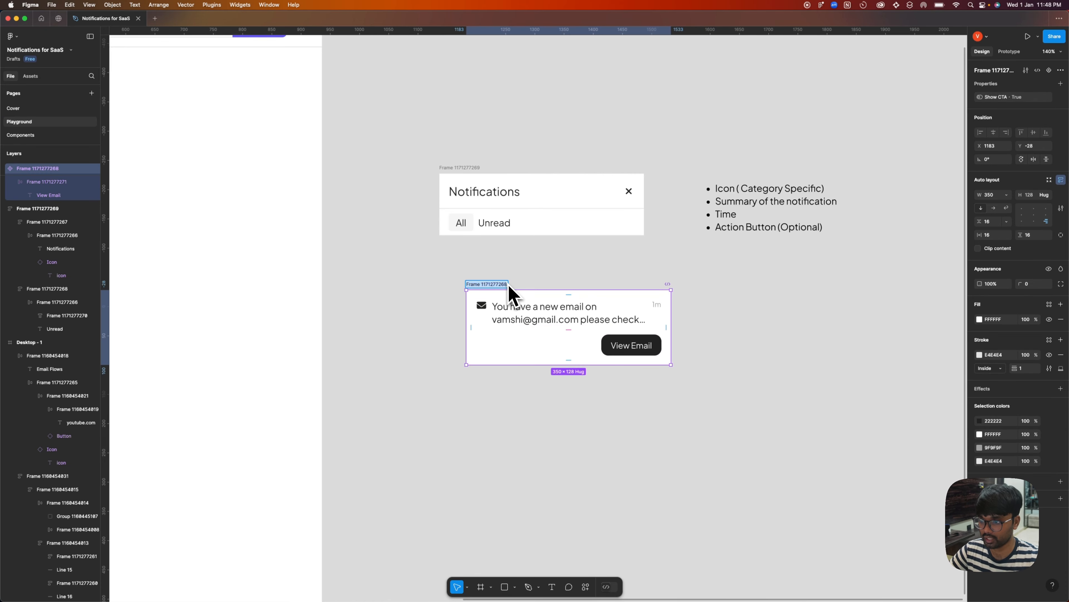
type("Notification Module")
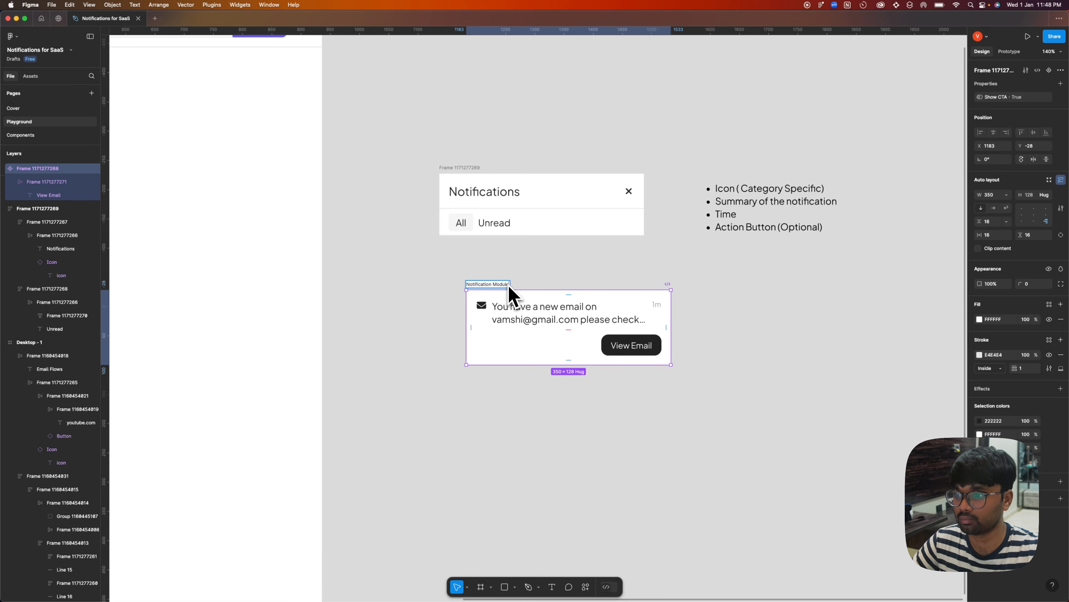
key("Return")
Create an instance of Notification Module and put it inside the Notifications panel below the All/Unread tabs.
scroll(484, 341, "down", 5)
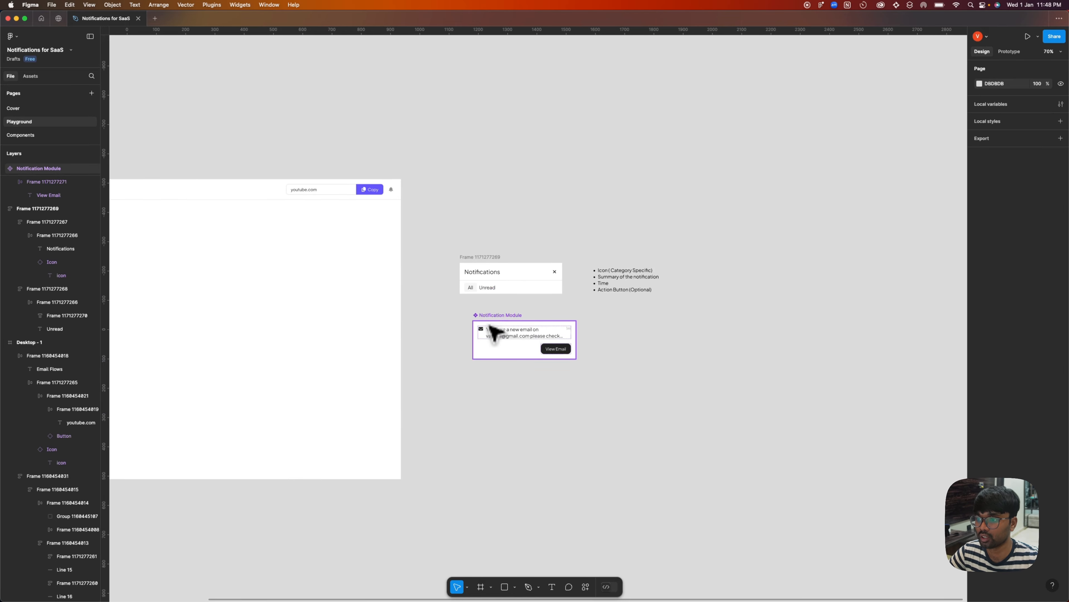
mouse_move(489, 334)
left_mouse_down()
mouse_move(666, 318)
mouse_move(482, 318)
left_mouse_up()
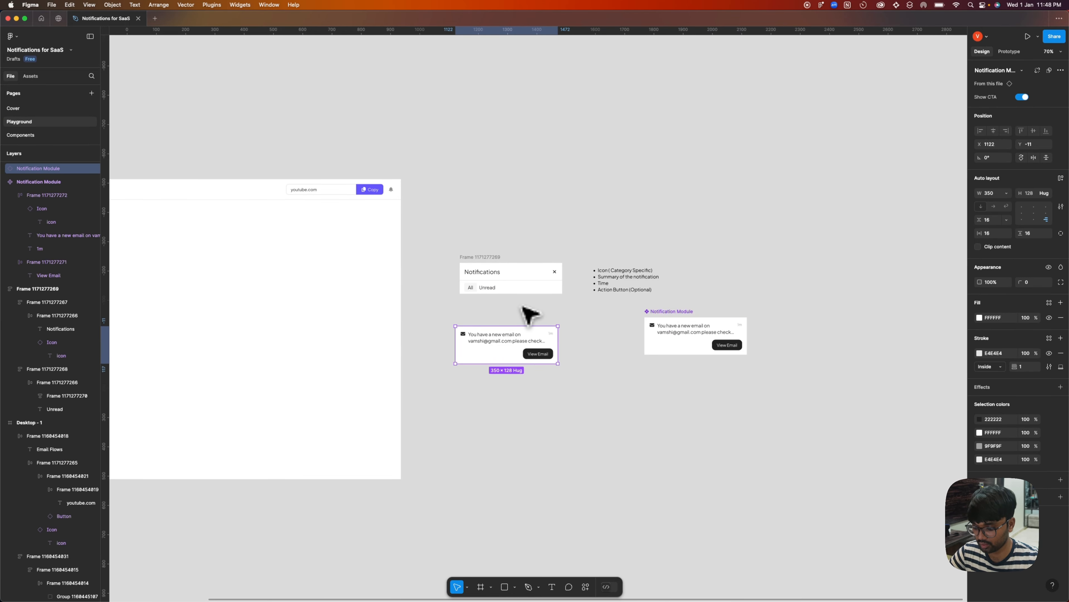
key("super+x")
left_click(490, 263)
key("super+v")
left_click(504, 365)
scroll(507, 346, "up", 3)
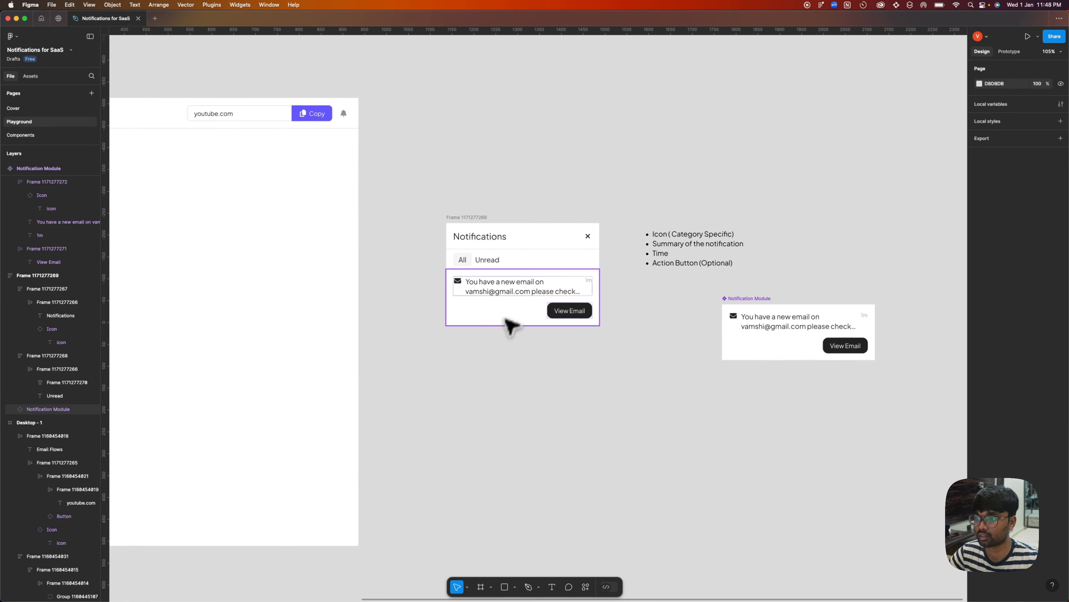
Duplicate the notification instance three times inside the Notifications panel, making four stacked items.
left_click(505, 319)
key("super+c")
key("super+v")
key("super+v")
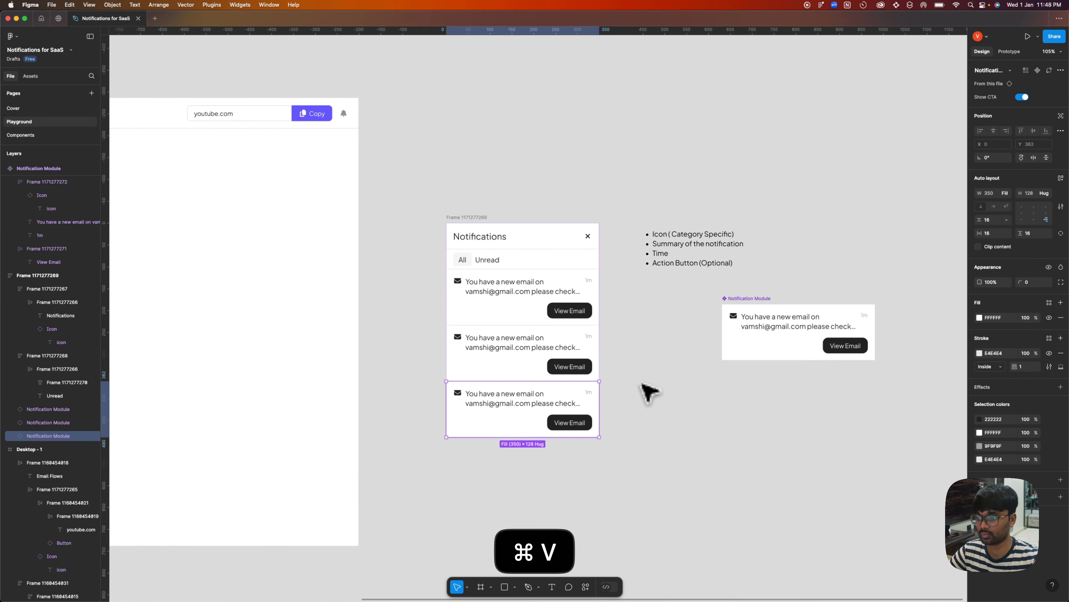
key("super+v")
left_click(642, 384)
Turn off Show CTA for the first and third notifications in the panel.
left_click(516, 306)
left_click(524, 398, "shift")
left_click(1023, 98)
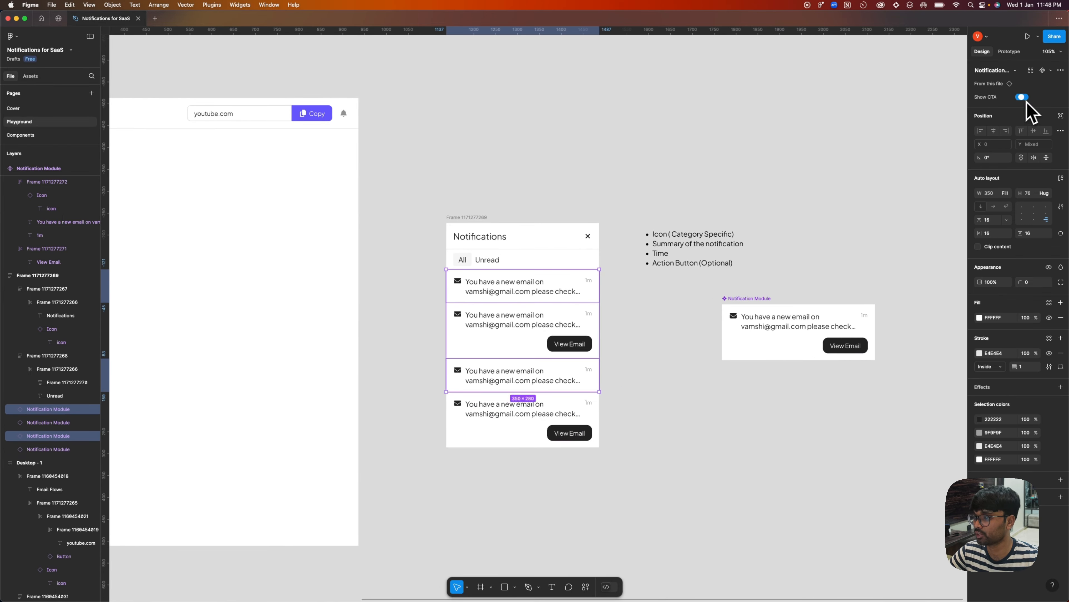
left_click(640, 375)
scroll(657, 401, "down", 2)
scroll(556, 240, "up", 3)
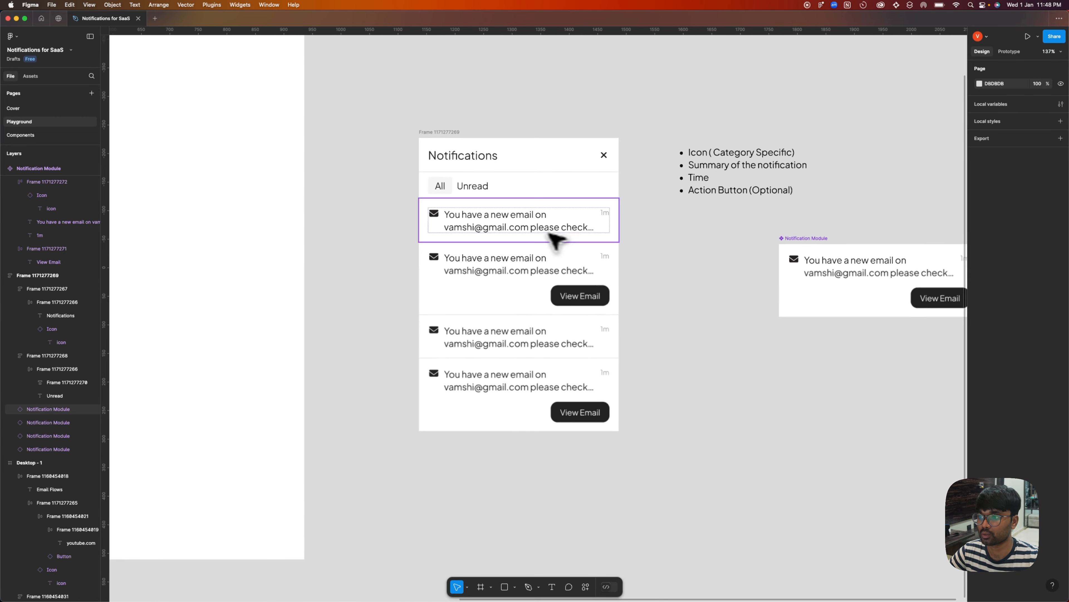
Shorten the first notification's summary to "You have a new email".
scroll(548, 233, "up", 1)
double_click(447, 228, "super")
left_click_drag(441, 227, 695, 233)
key("BackSpace")
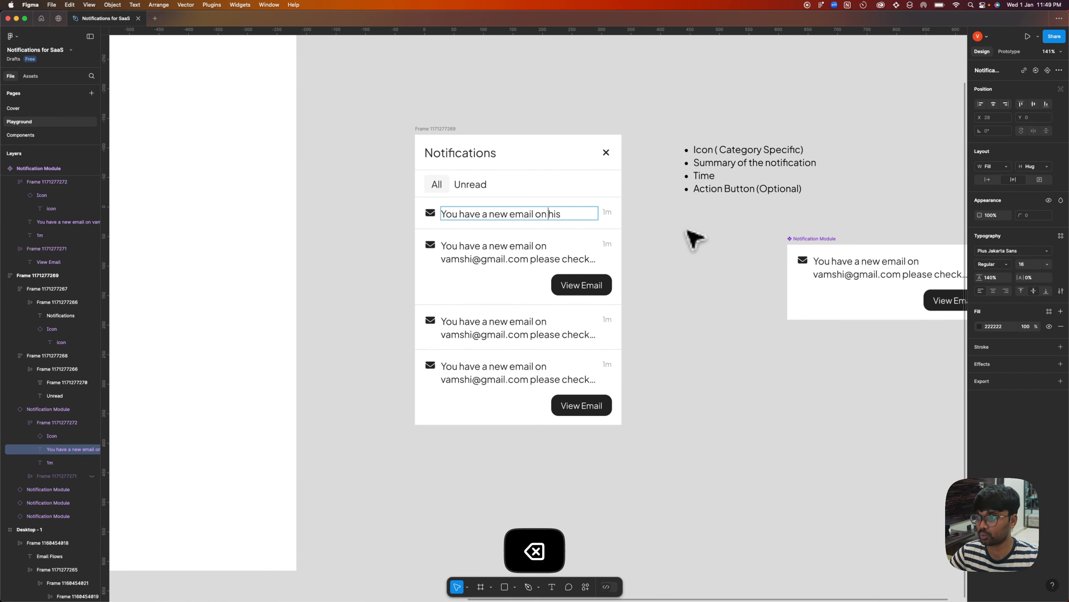
key("BackSpace")
key("BackSpace")
key("BackSpace")
key("BackSpace")
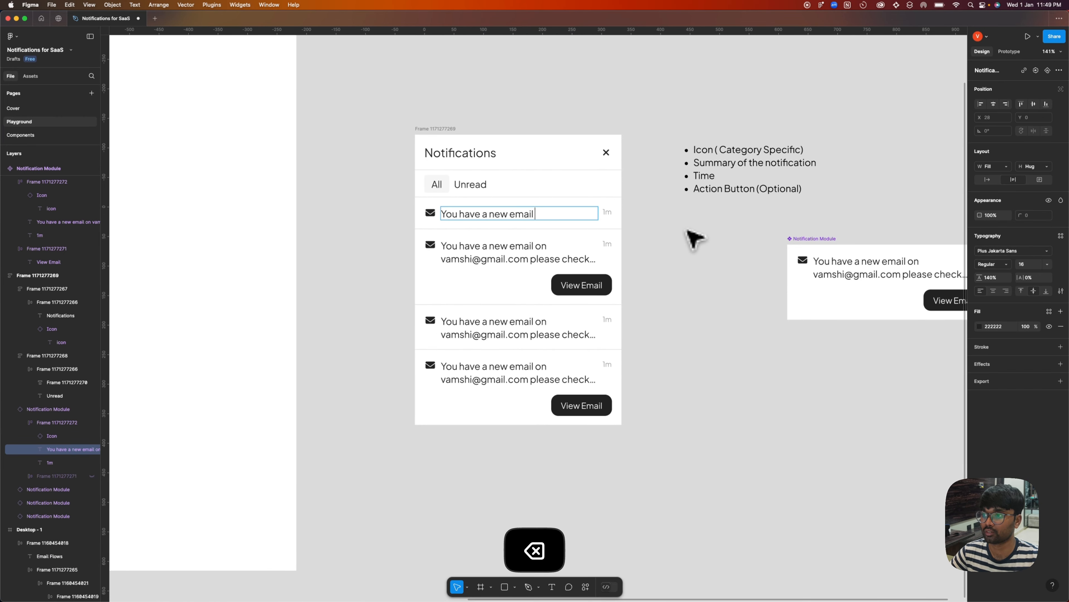
Shorten the third notification's summary to "You have a new email" as well.
double_click(449, 335, "super")
left_click_drag(442, 335, 782, 391)
key("BackSpace")
left_click(746, 410)
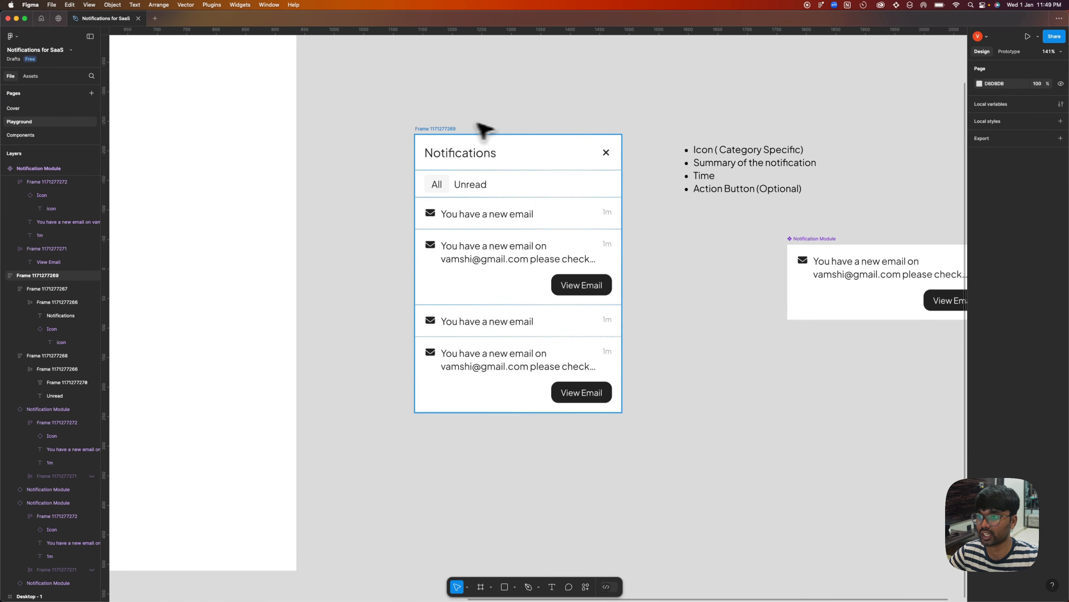
Lighten the divider colour used throughout the Notifications panel to F5F5F5.
left_click(444, 129)
left_click(984, 370)
left_click_drag(868, 402, 867, 394)
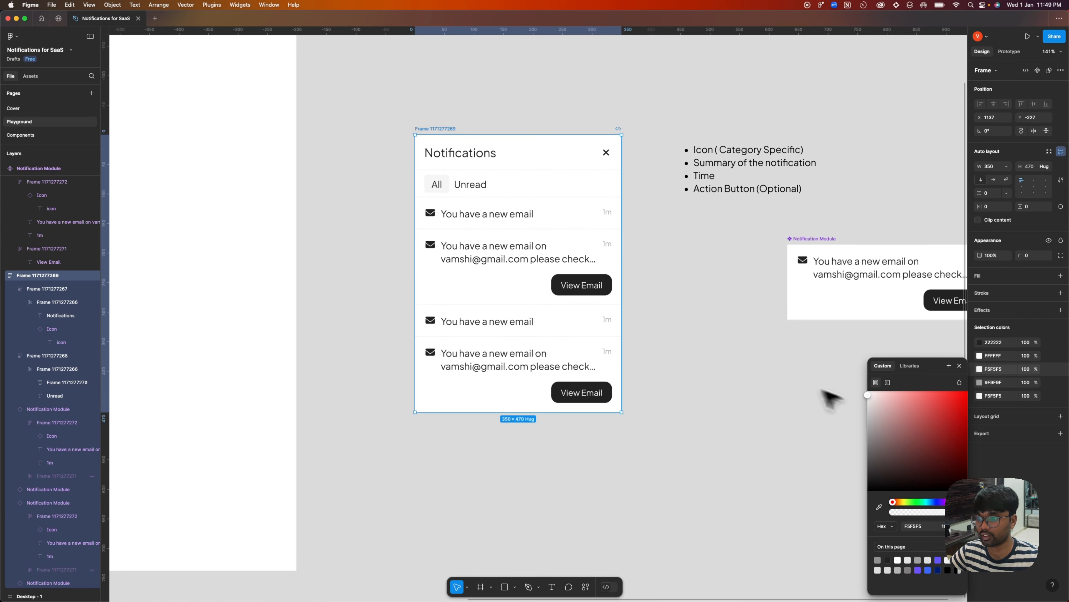
left_click(718, 314)
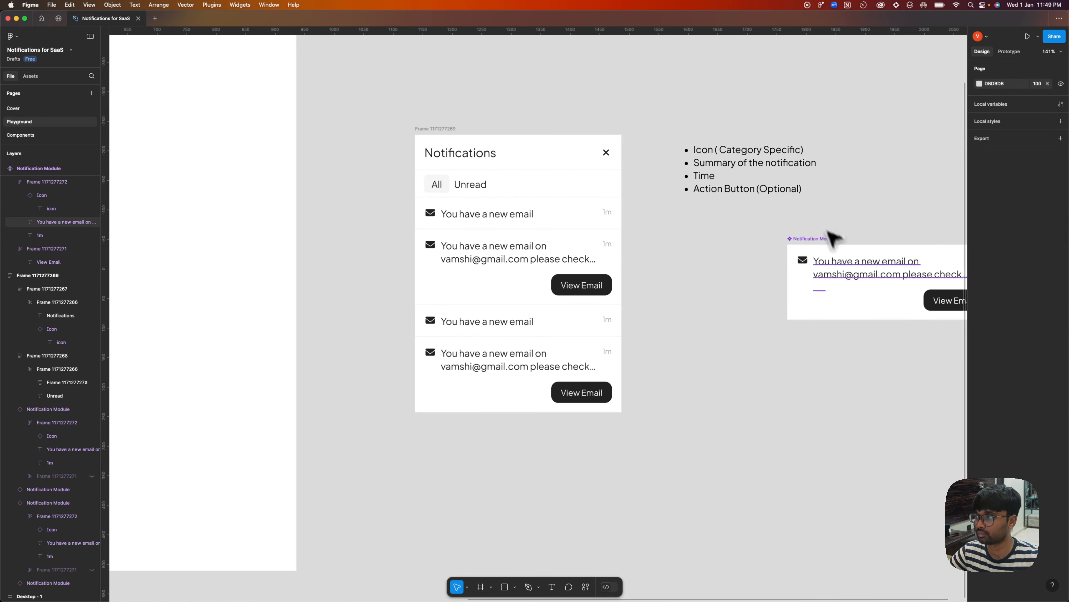
left_click(853, 262, "super")
left_click(765, 292)
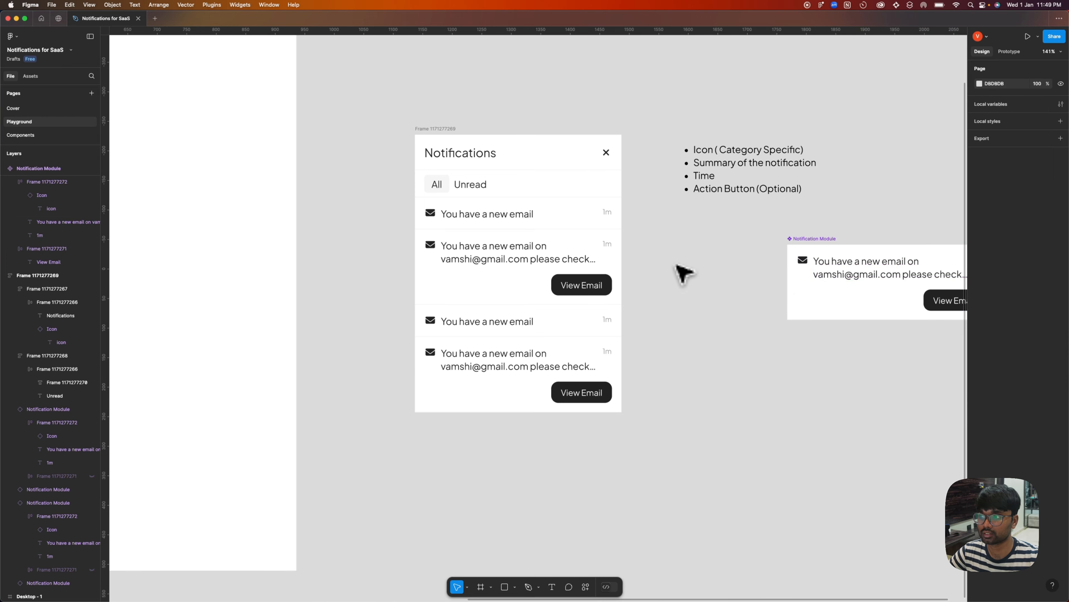
scroll(479, 98, "down", 2)
left_click(451, 150)
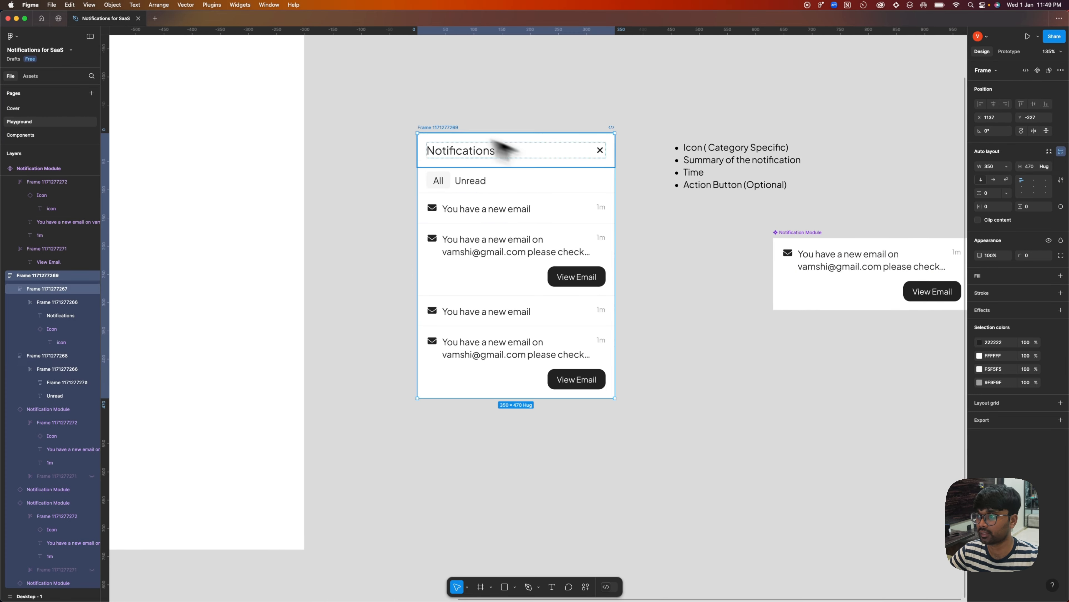
left_click(675, 243)
scroll(656, 228, "down", 5)
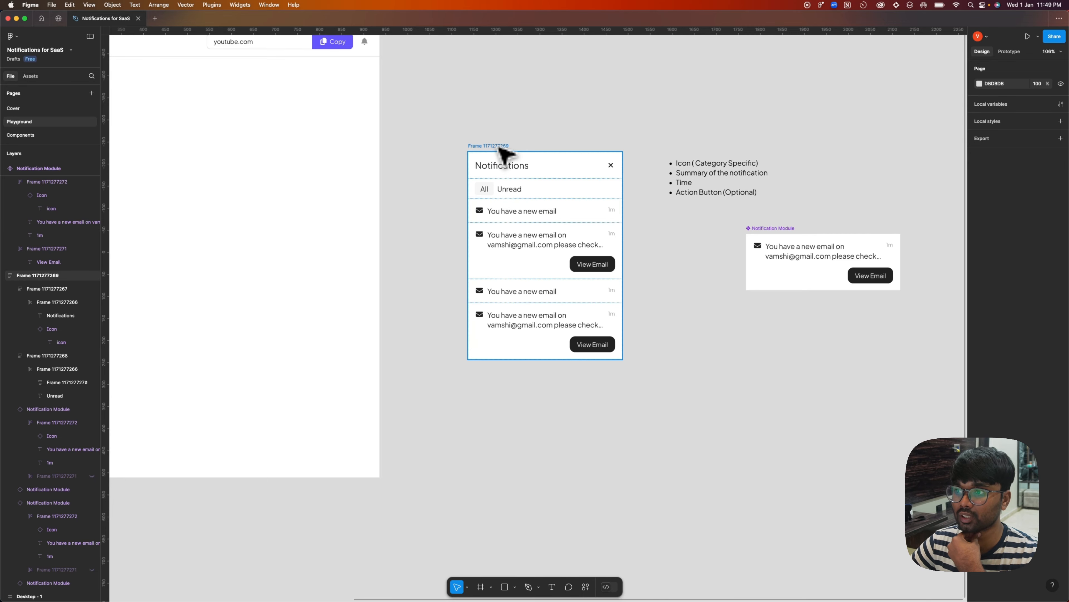
scroll(556, 119, "down", 3)
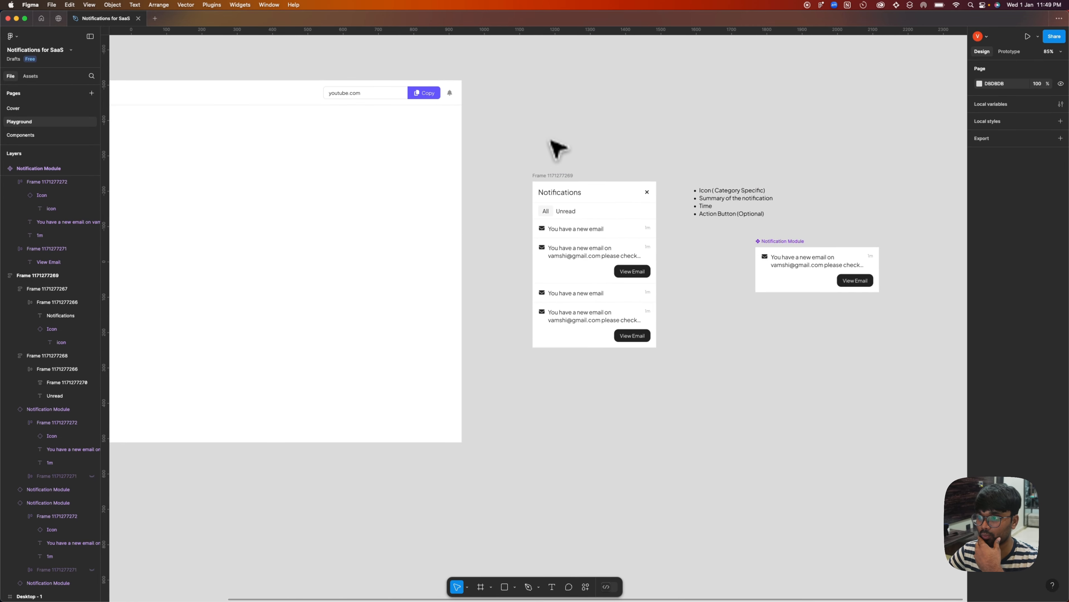
Give the Notifications panel frame a corner radius of 16 and clip its content.
left_click(552, 175)
left_click(1047, 255)
left_click(1041, 383)
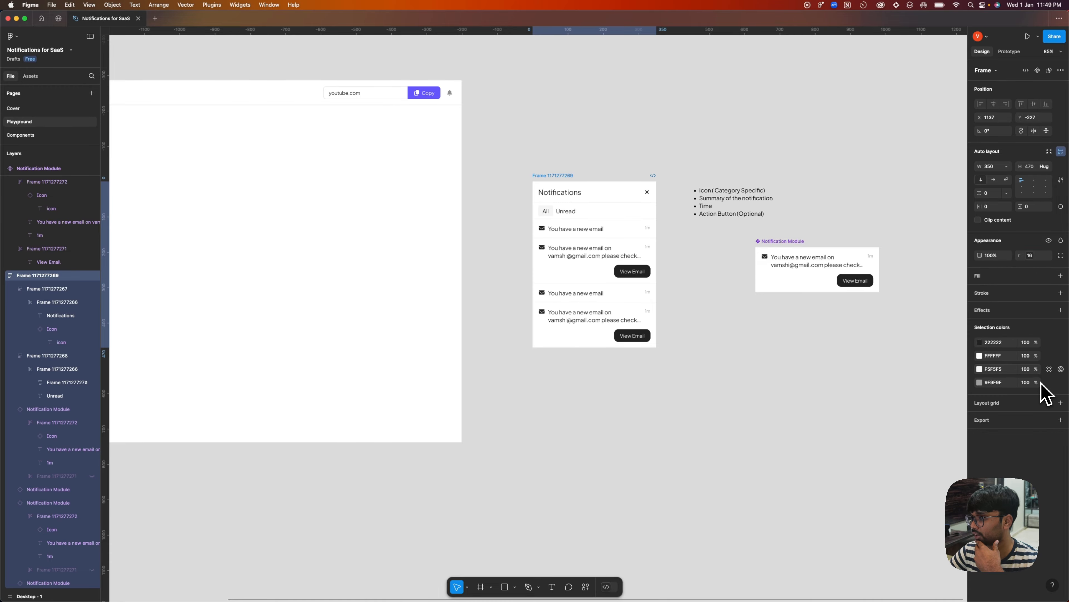
Add a 1 px inside stroke to the Notifications panel and sample its colour from the light divider between notifications.
left_click(1061, 293)
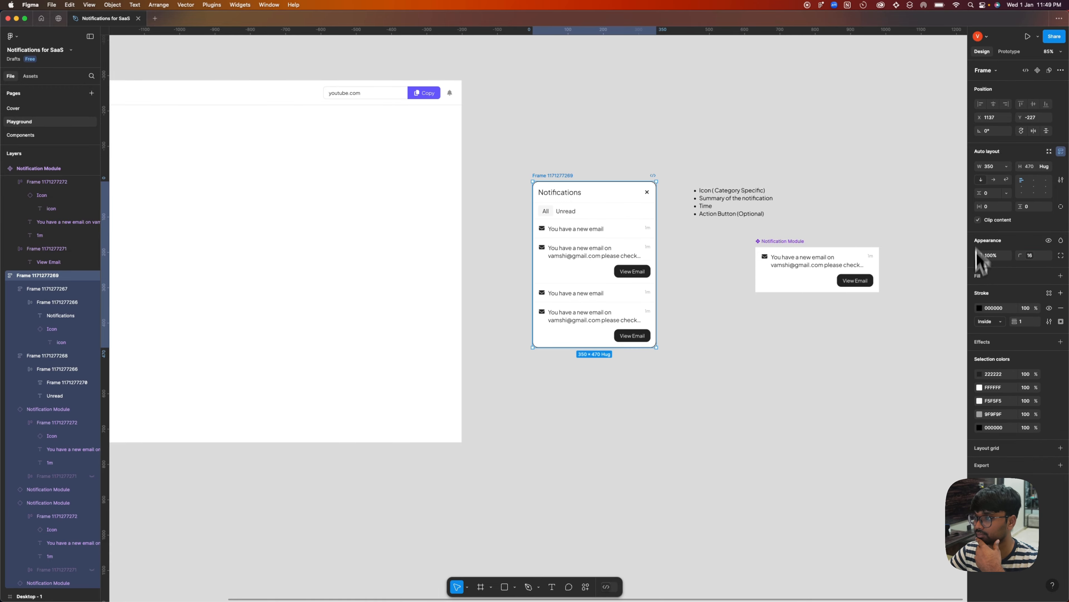
left_click(979, 308)
left_click(879, 450)
scroll(571, 236, "up", 10)
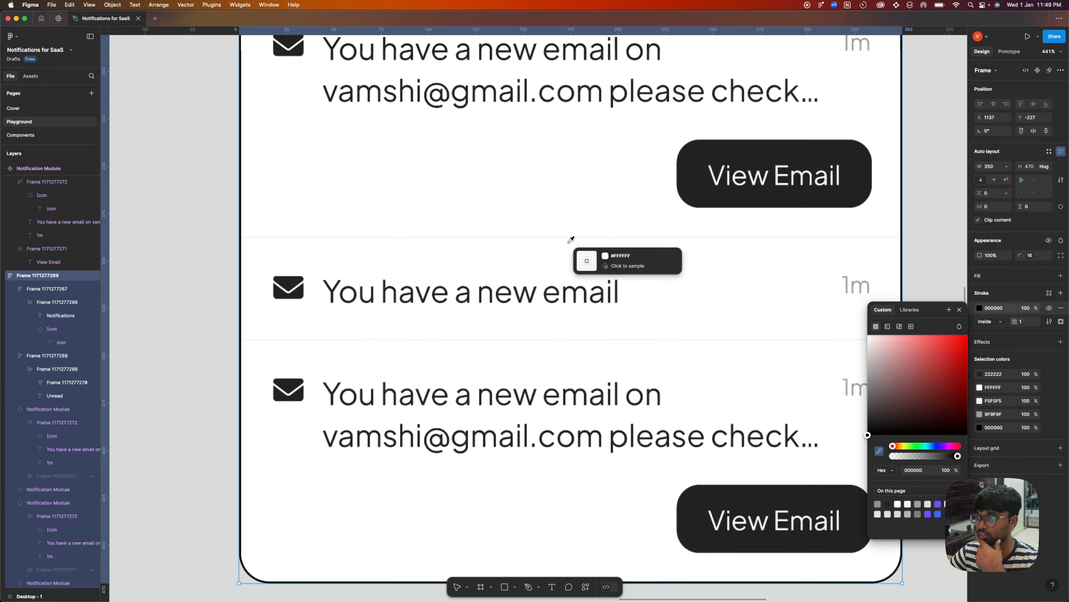
left_click(565, 223)
scroll(573, 225, "down", 10)
key("Escape")
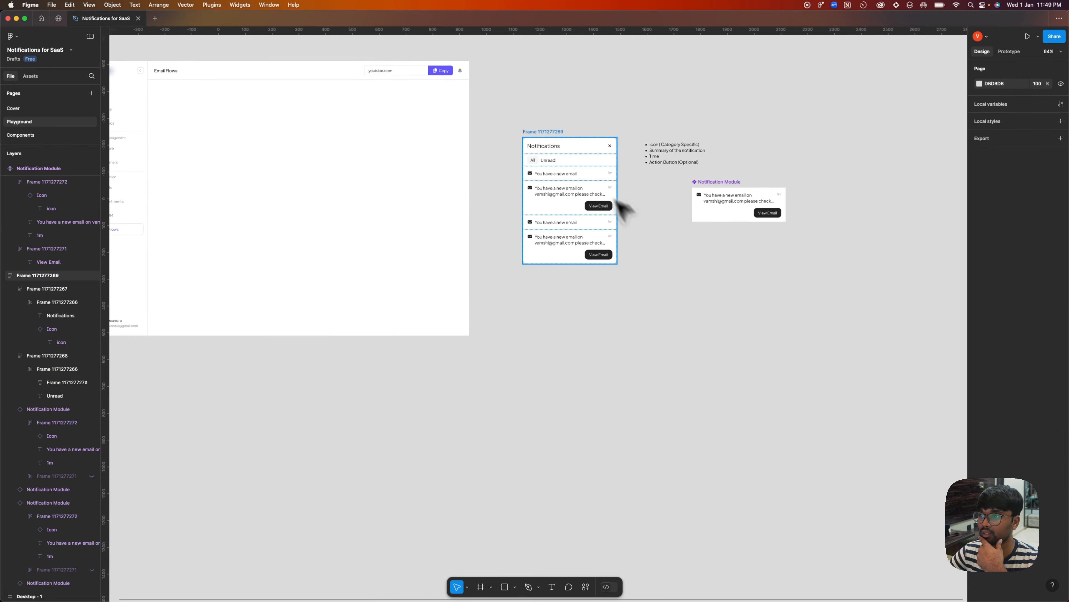
Move the Notifications panel into the Desktop - 1 dashboard frame, just below the header's bell icon.
left_click_drag(381, 108, 514, 247)
scroll(463, 210, "up", 3)
scroll(518, 246, "down", 5)
scroll(477, 291, "up", 5)
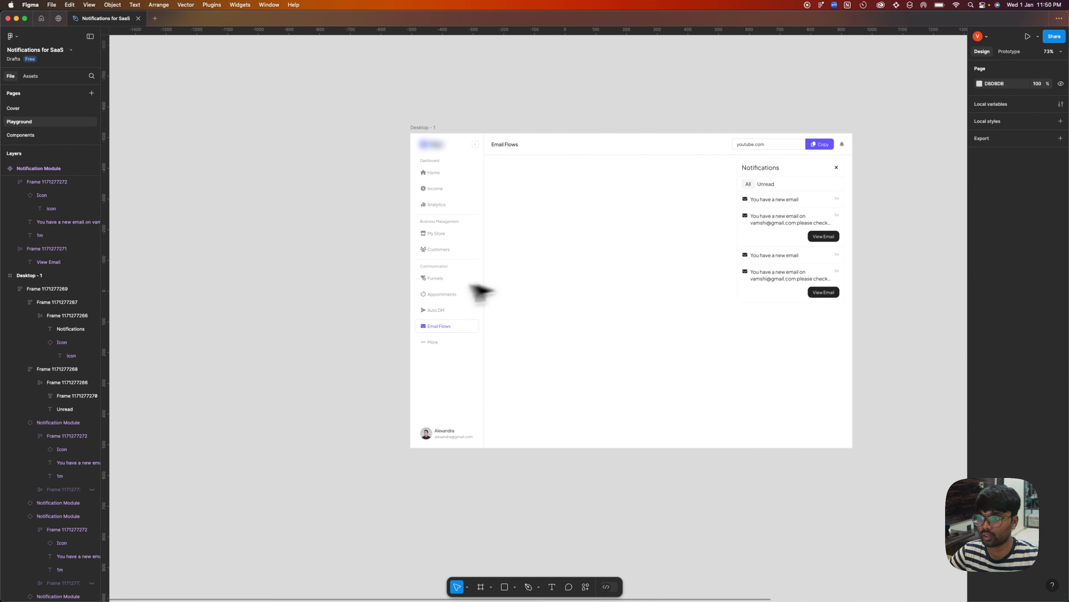
Duplicate the Appointments item in the side navigation's Communication group.
left_click(457, 308)
double_click(451, 300)
double_click(452, 300)
double_click(453, 300)
key("super+c")
key("super+v")
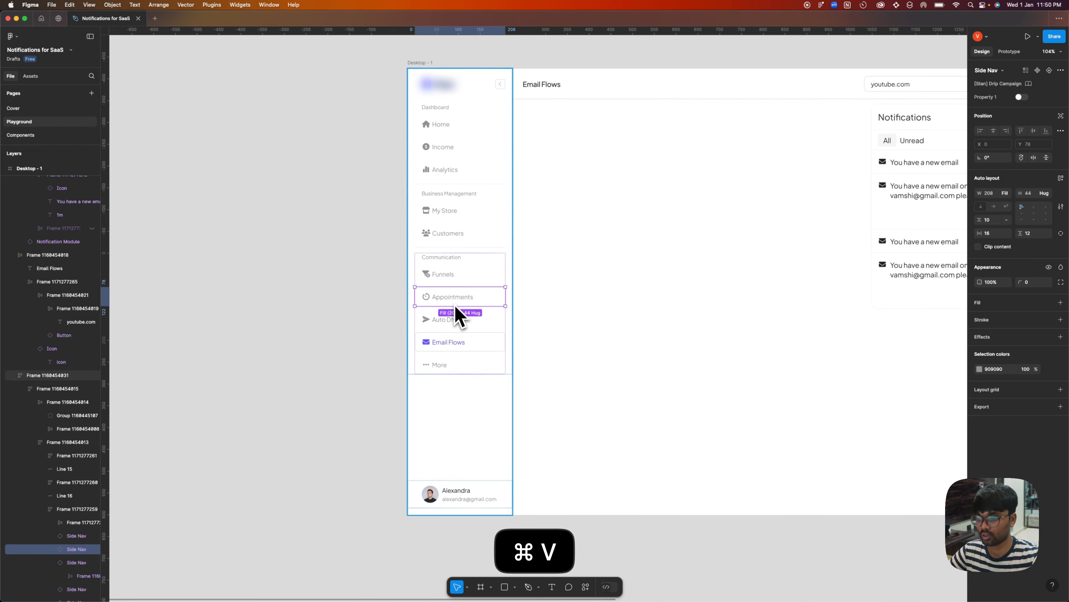
Rename the duplicated navigation item below Appointments as Notifications.
double_click(457, 317, "super")
type("no")
key("BackSpace")
key("BackSpace")
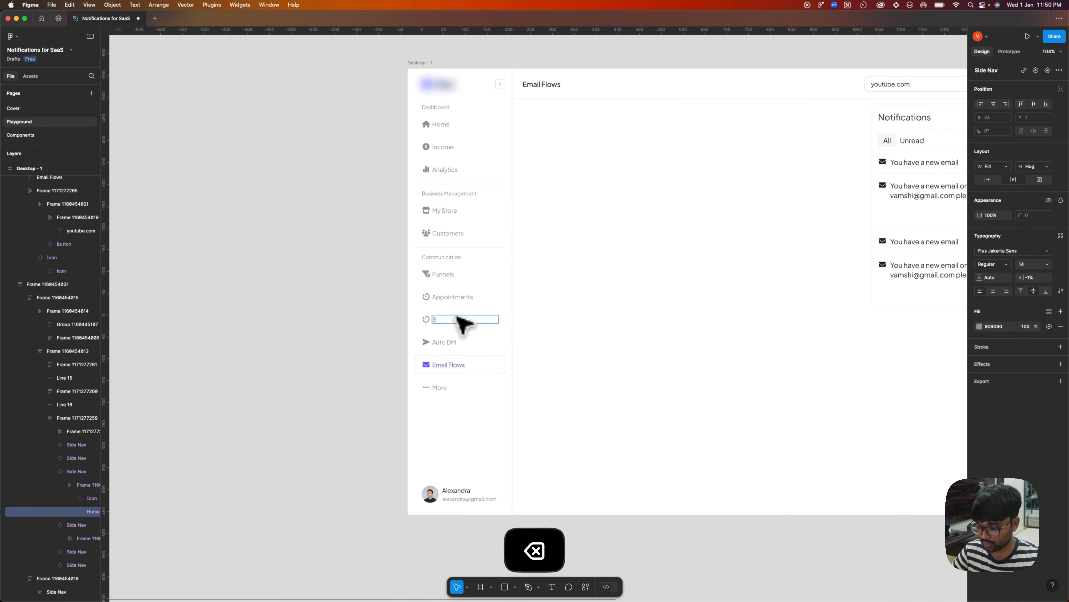
type("Notifications")
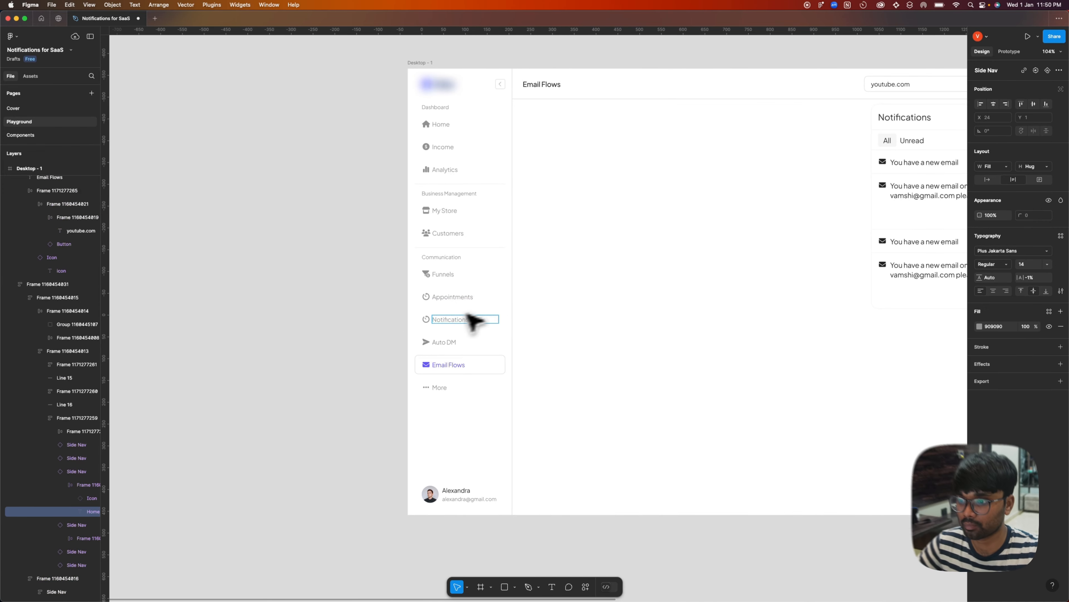
key("Escape")
Change the icon of the Notifications navigation item to bell.
key("shift+Tab")
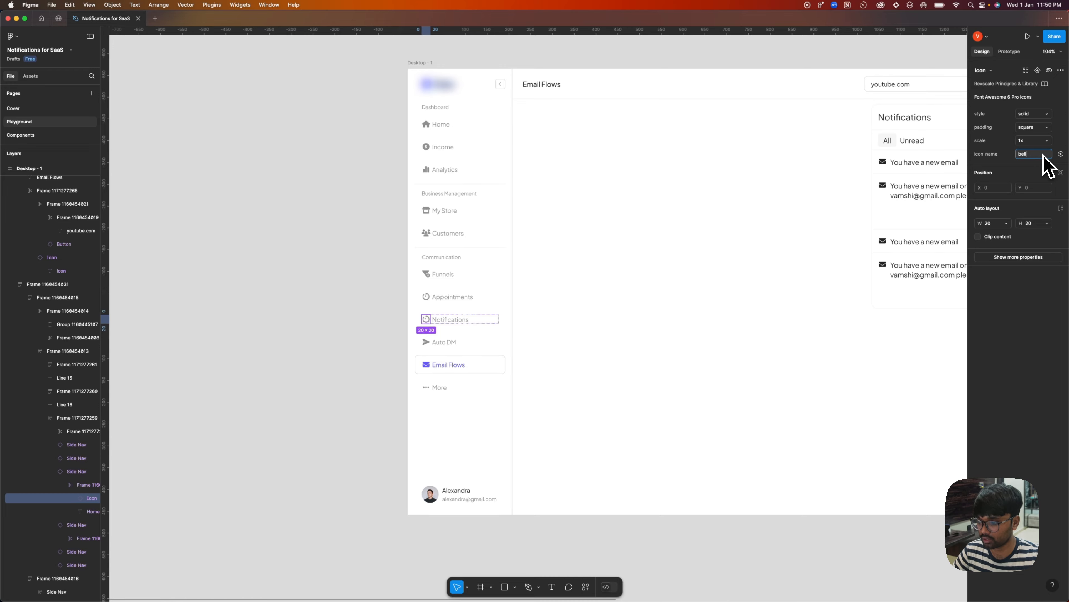
key("Return")
left_click(330, 226)
scroll(330, 227, "down", 2)
scroll(466, 228, "right", 3)
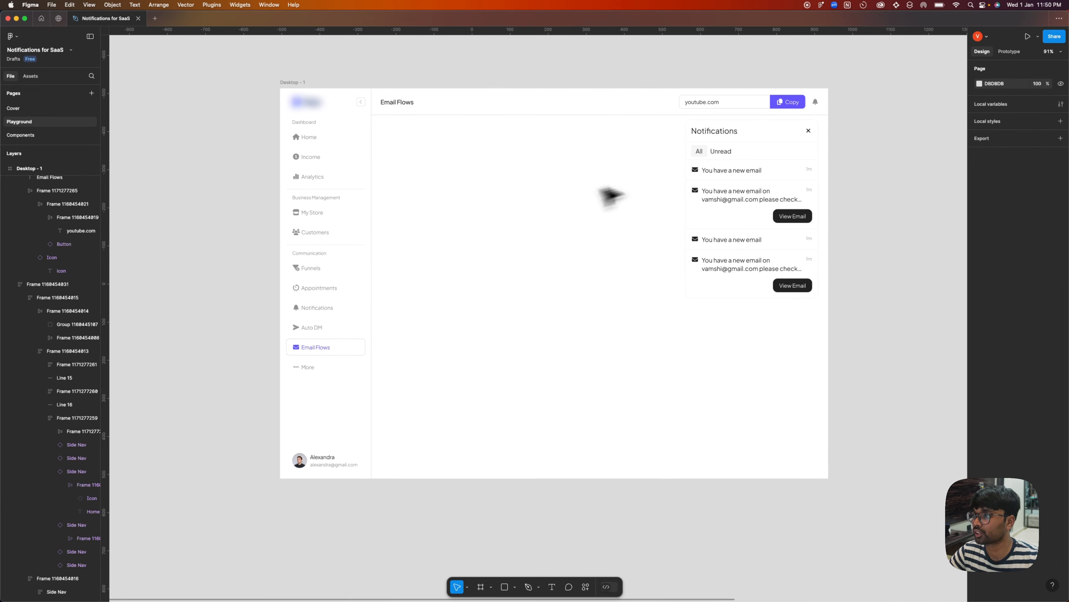
Duplicate the Notifications panel flush against the side navigation, directly below the header, and set the copy's corner radius to None.
left_click_drag(753, 198, 457, 194)
left_click(1047, 282)
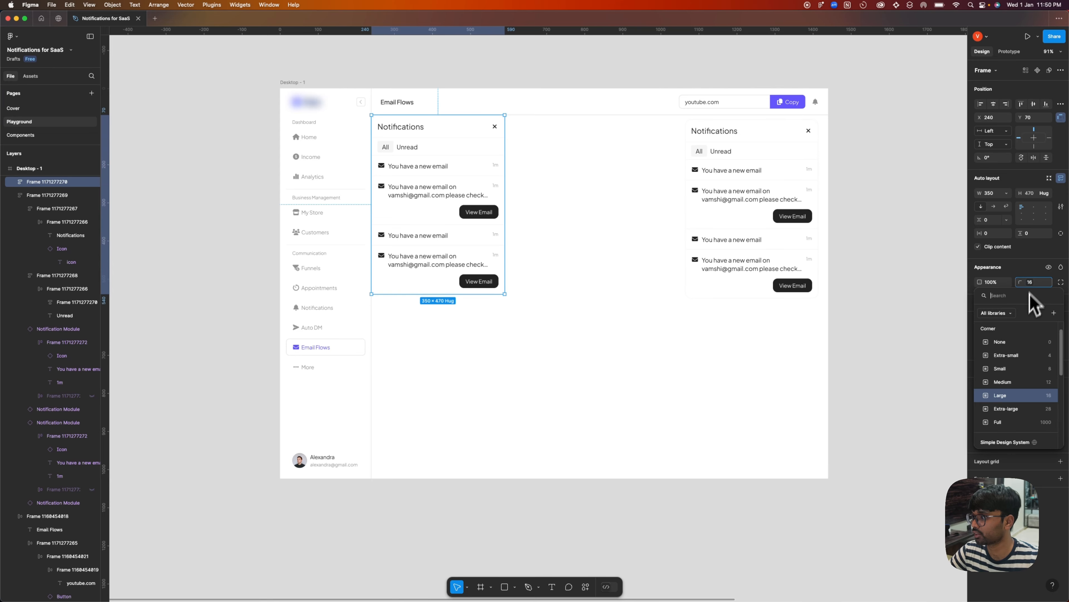
left_click(1025, 344)
left_click(575, 218)
Stretch the copied Notifications panel down to the bottom edge of the Desktop - 1 frame.
left_click_drag(445, 168, 444, 168)
left_click_drag(442, 294, 445, 479)
left_click(556, 294)
Copy all four notifications in the full-height panel and paste them twice to fill its list.
left_click(438, 187)
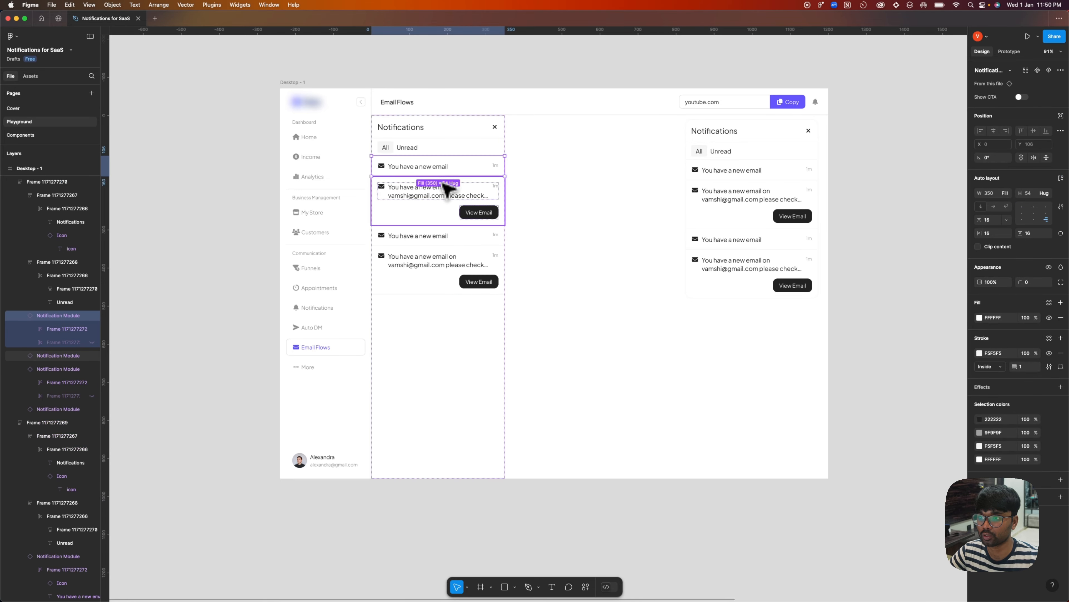
left_click(442, 234, "shift")
left_click(443, 168, "shift")
left_click(459, 255, "shift")
key("super+c")
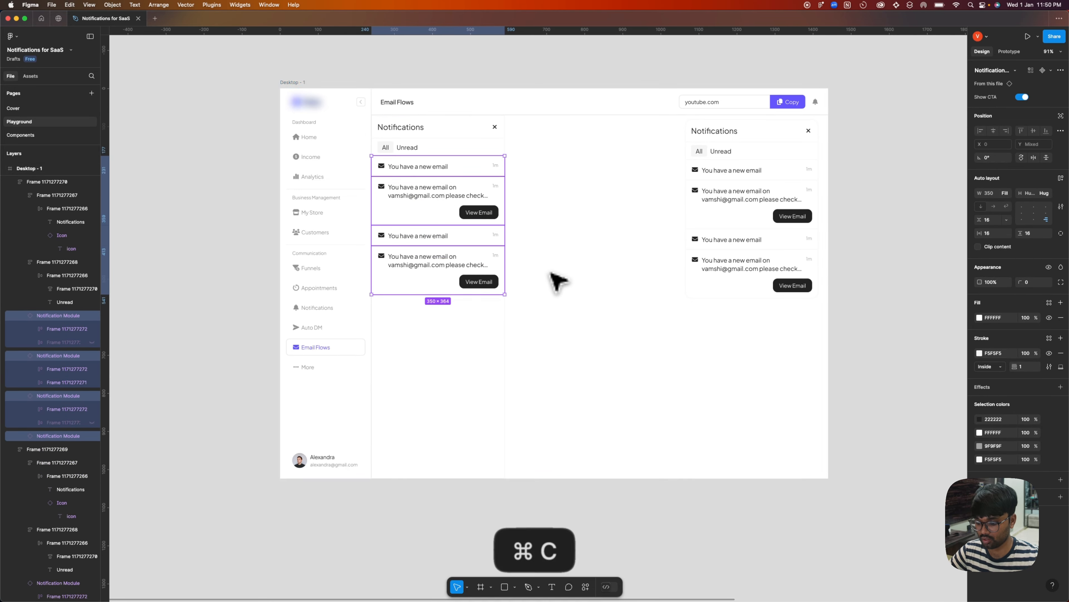
key("super+v")
key("super+v")
left_click(845, 348)
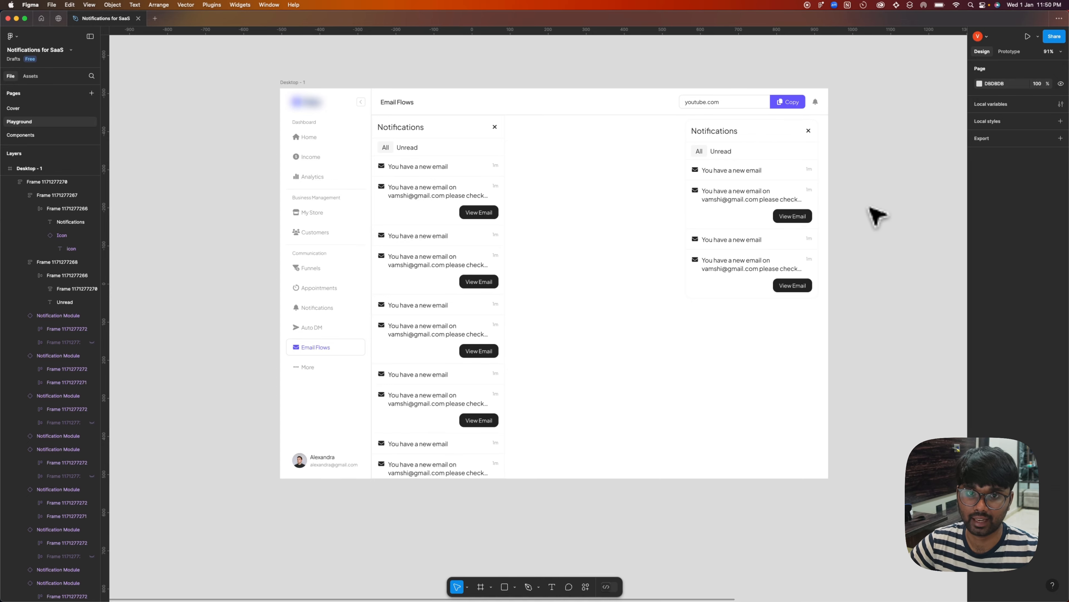
Move the bulleted list of notification contents into the Desktop - 1 frame, in the empty area between the two Notifications panels.
left_click_drag(873, 220, 632, 224)
scroll(370, 217, "down", 2)
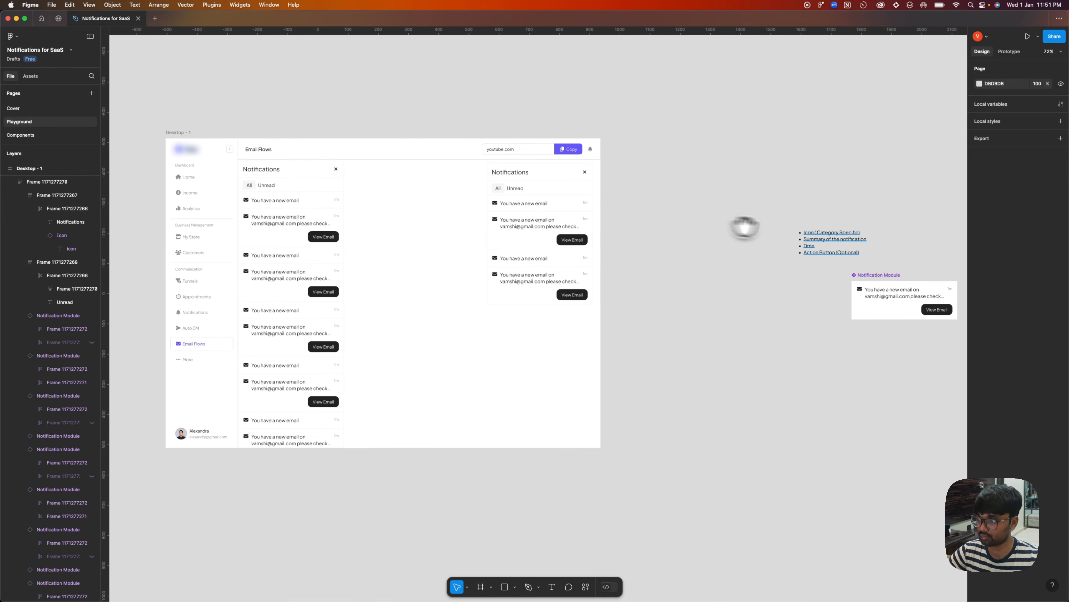
left_click_drag(833, 236, 419, 238)
scroll(467, 231, "up", 5)
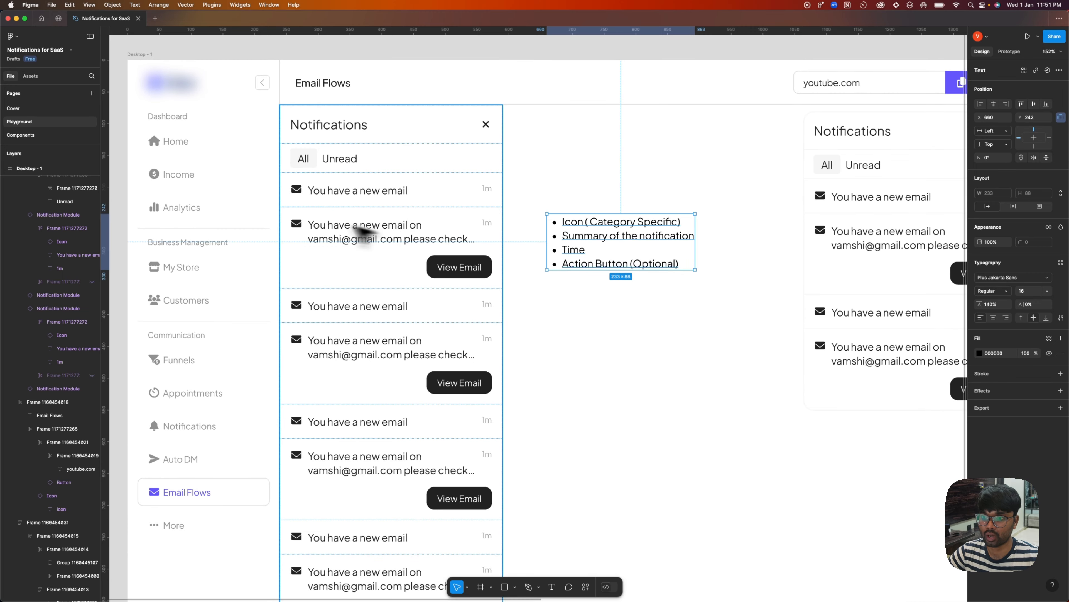
Compare the second notification's icon, summary, time and action button with the lines of the bulleted contents list.
left_click(297, 227)
double_click(298, 230)
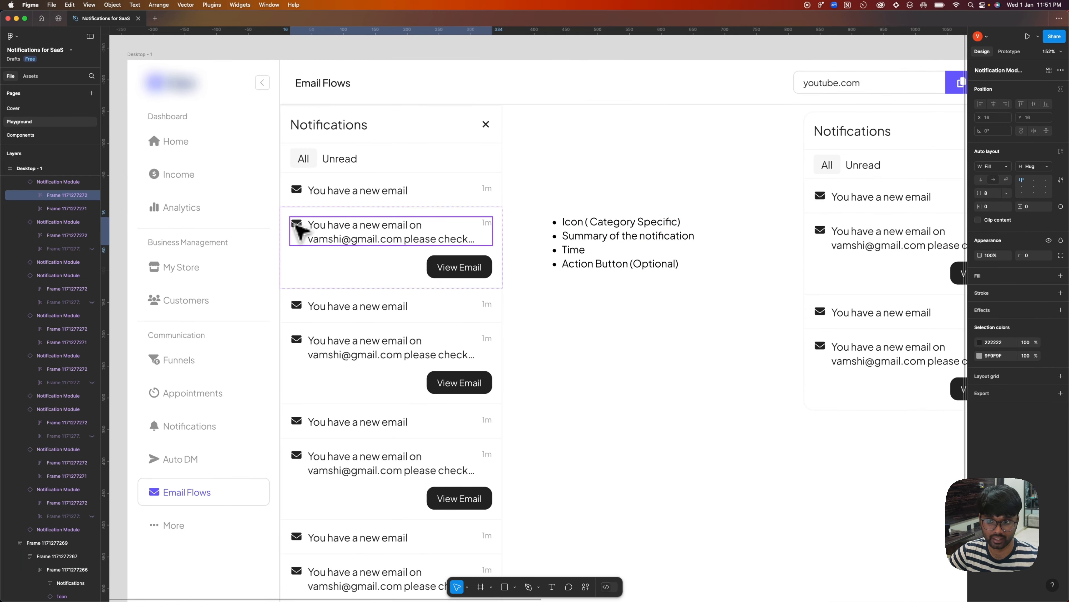
double_click(297, 227)
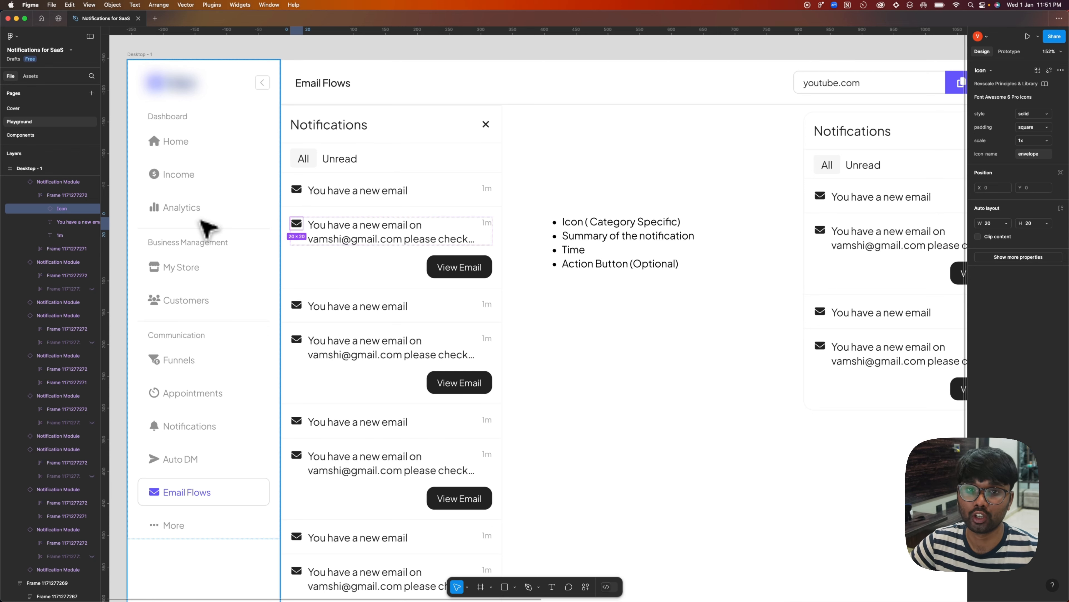
left_click(602, 248)
double_click(663, 253)
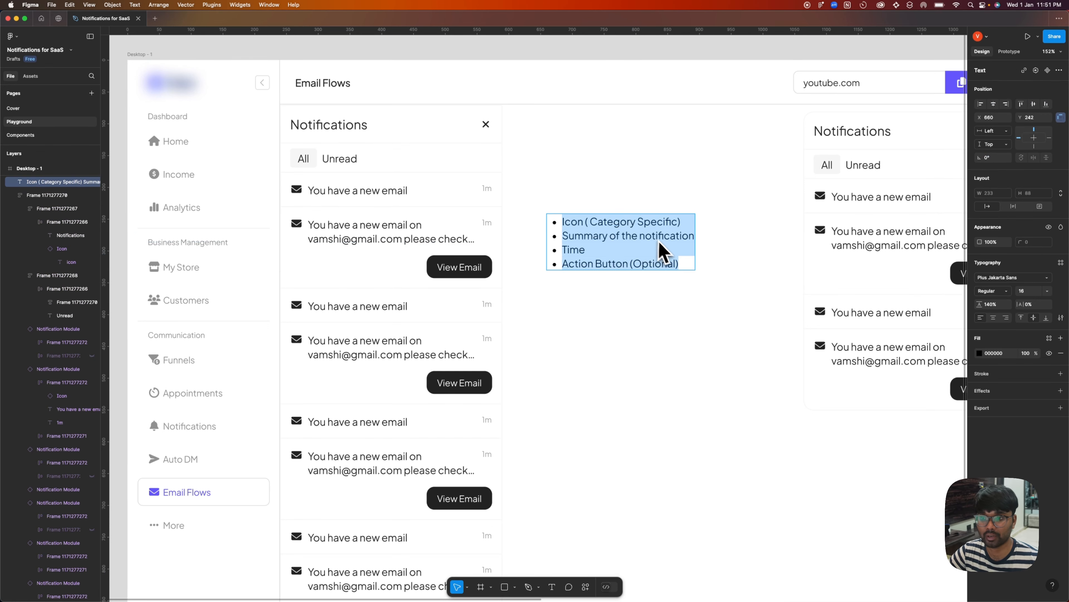
left_click(588, 323)
double_click(575, 249)
left_click_drag(584, 251, 509, 241)
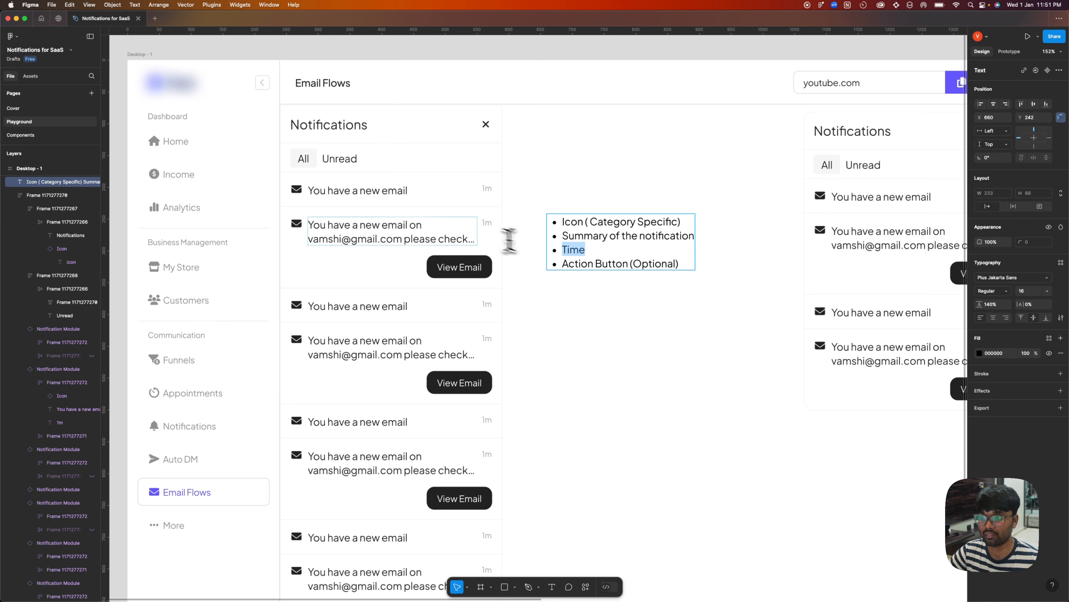
left_click(551, 281)
double_click(615, 266)
left_click_drag(678, 265, 585, 267)
key("Escape")
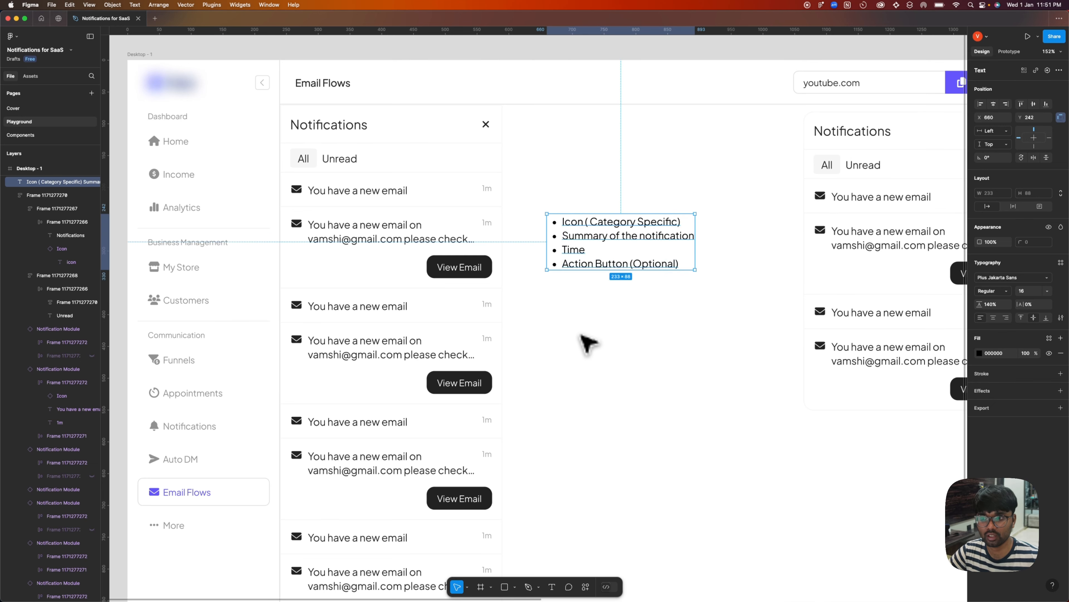